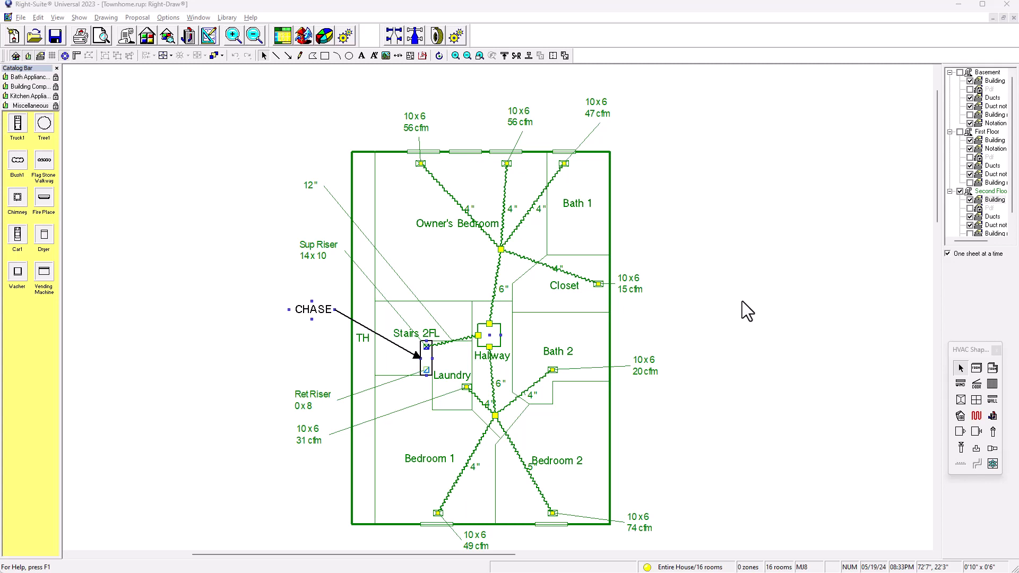
# Step: Review the duct layouts on the second floor sheet, including the hallway unit, and on the first floor sheet
pyautogui.scroll(-1, 720, 342)
pyautogui.moveTo(720, 339); pyautogui.dragTo(639, 327, button='middle')
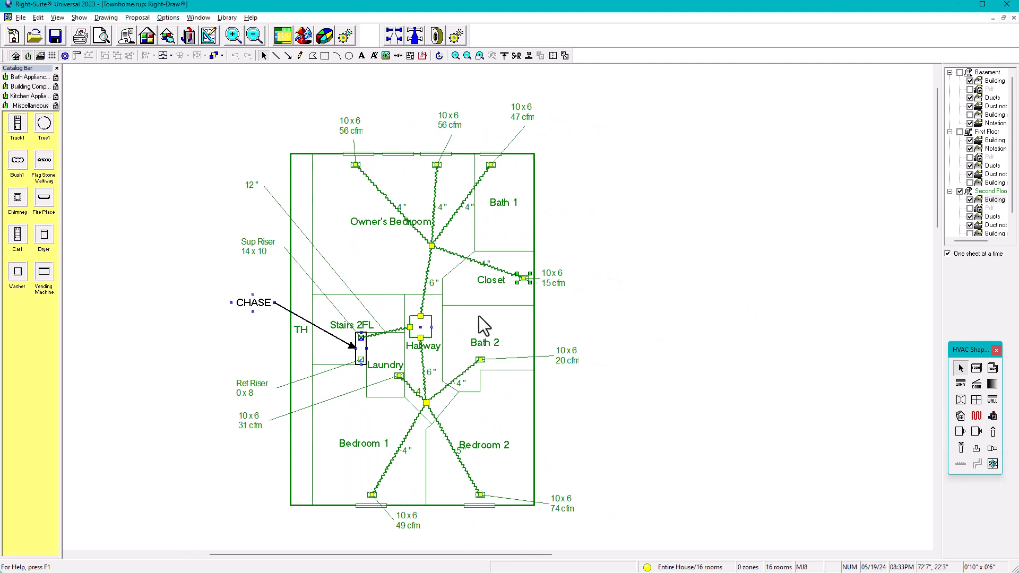
pyautogui.click(431, 323)
pyautogui.scroll(1, 431, 324)
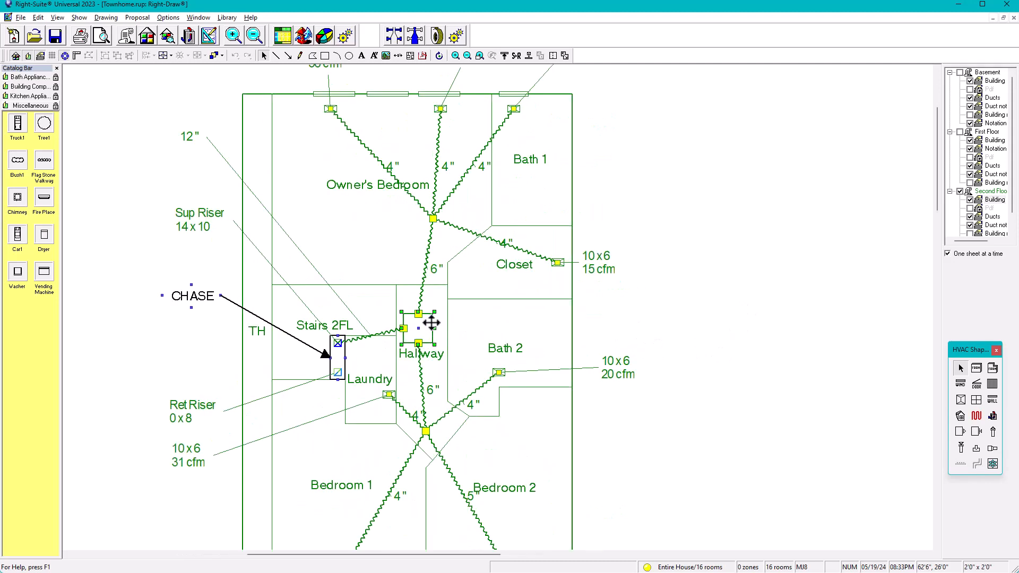
pyautogui.scroll(-1, 577, 244)
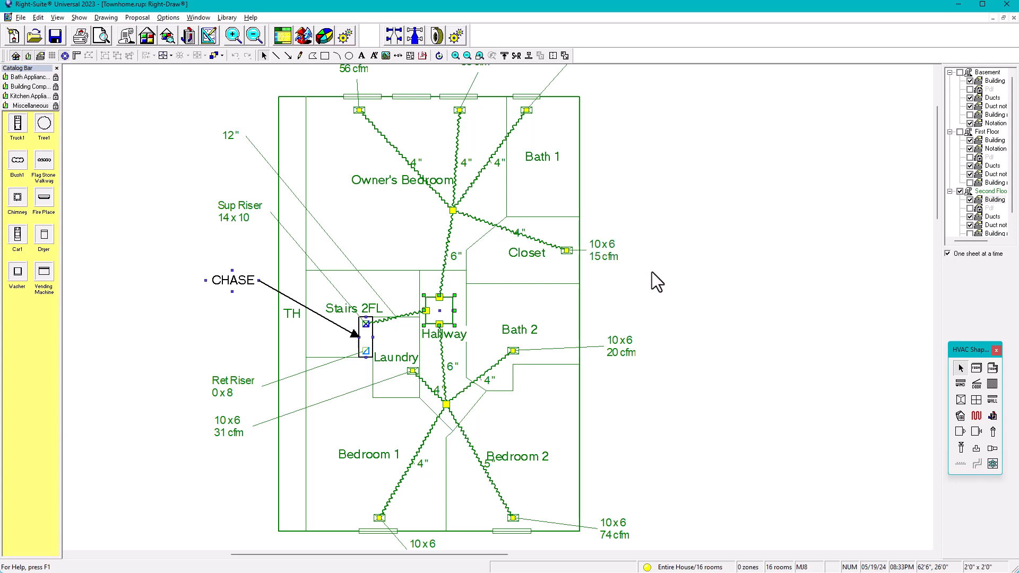
pyautogui.scroll(-3, 652, 271)
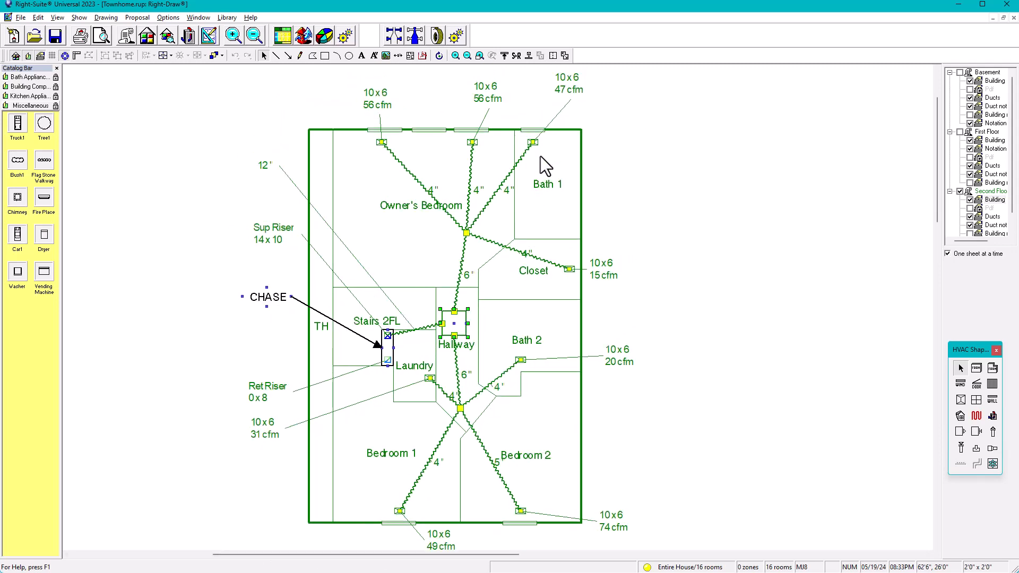
pyautogui.click(684, 275)
pyautogui.click(986, 130)
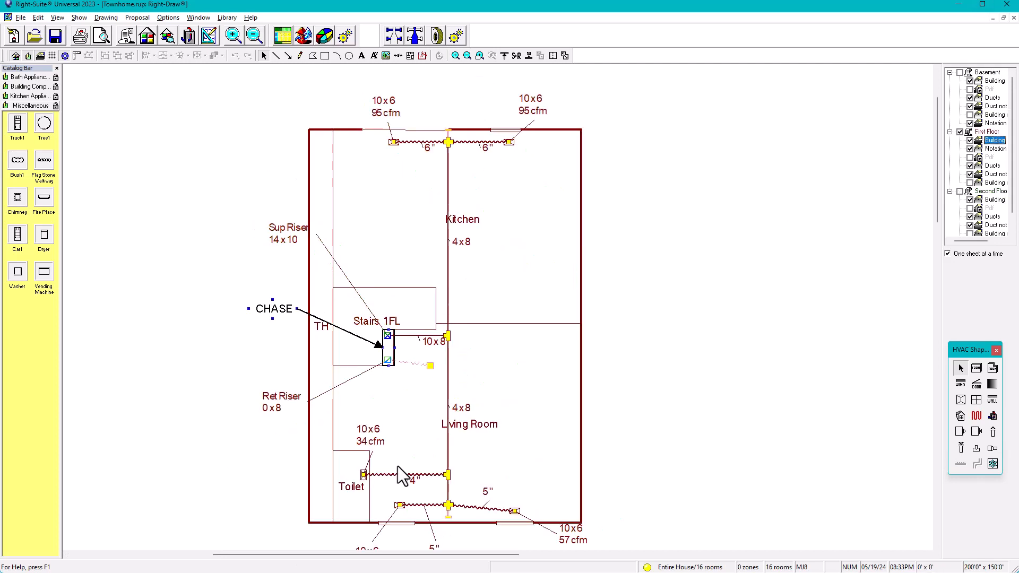
# Step: On the basement sheet, move the 14 x 14 grille's size and airflow label farther from the grille into the Garage
pyautogui.click(979, 72)
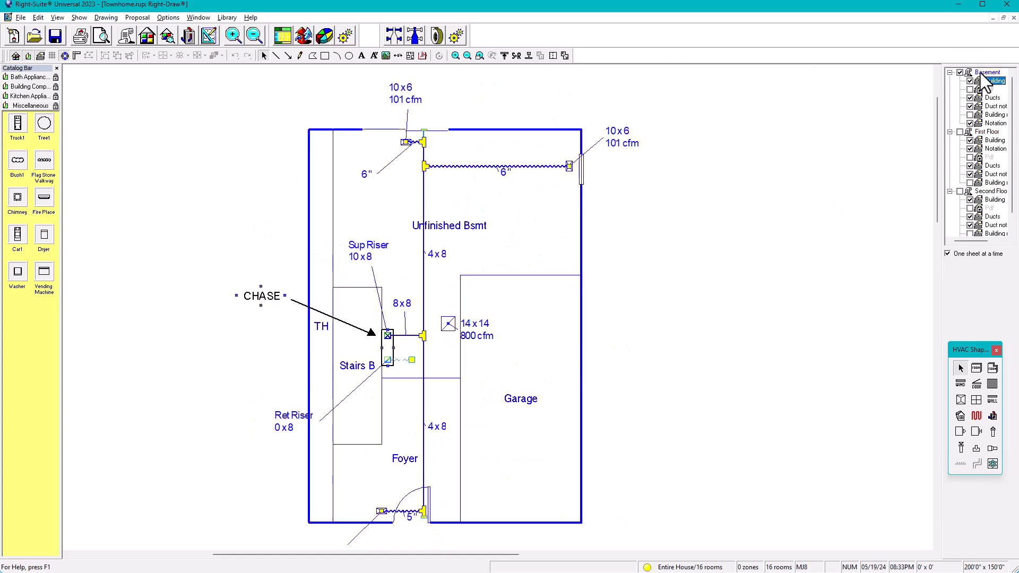
pyautogui.click(448, 337)
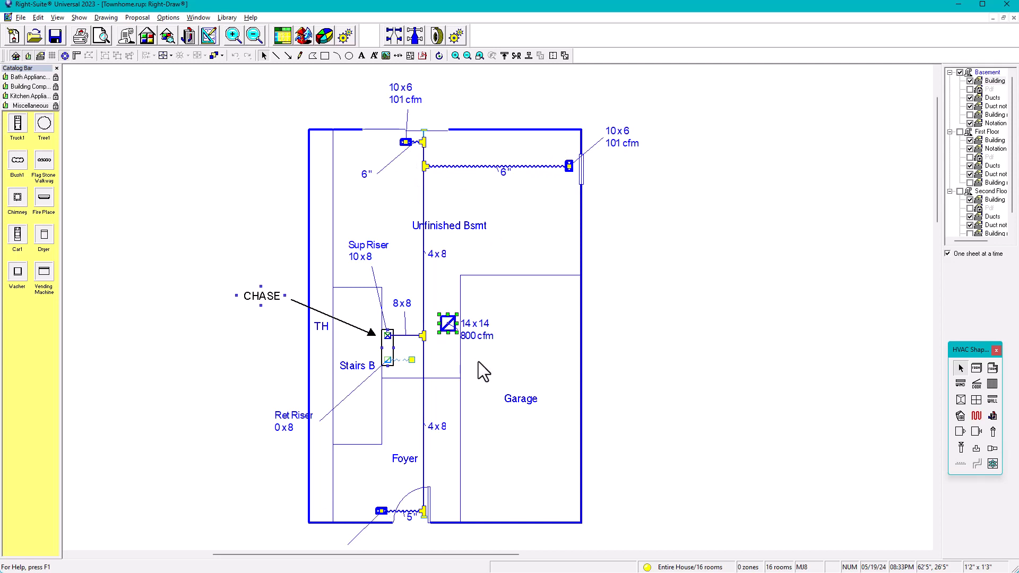
pyautogui.scroll(3, 477, 335)
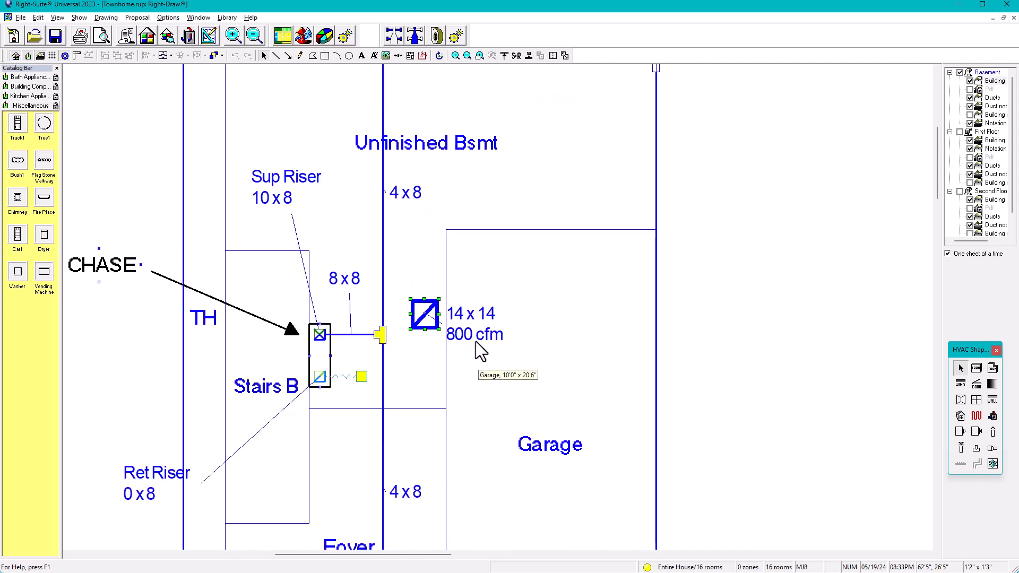
pyautogui.click(450, 336)
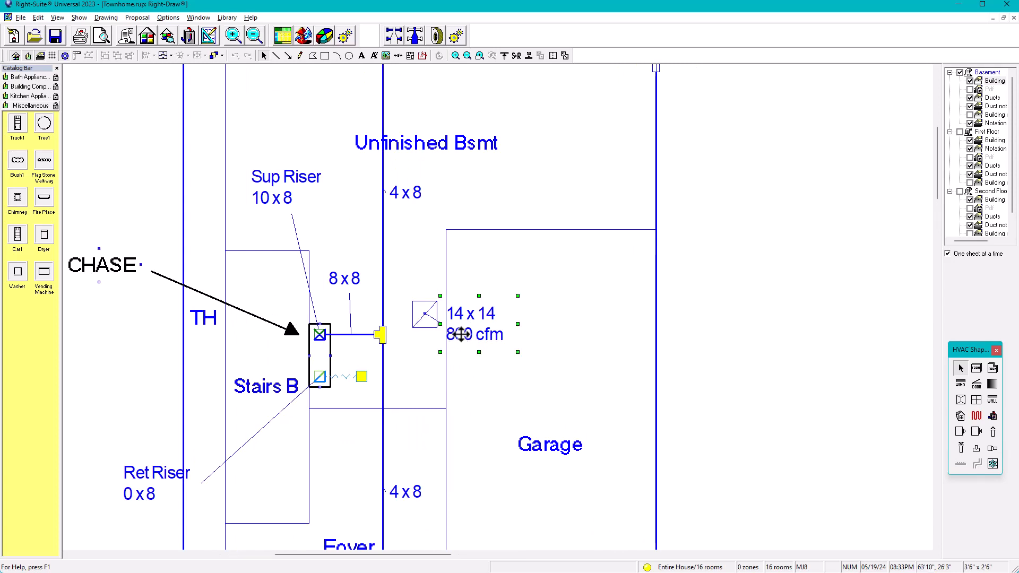
pyautogui.click(472, 330)
pyautogui.moveTo(495, 325); pyautogui.dragTo(532, 316)
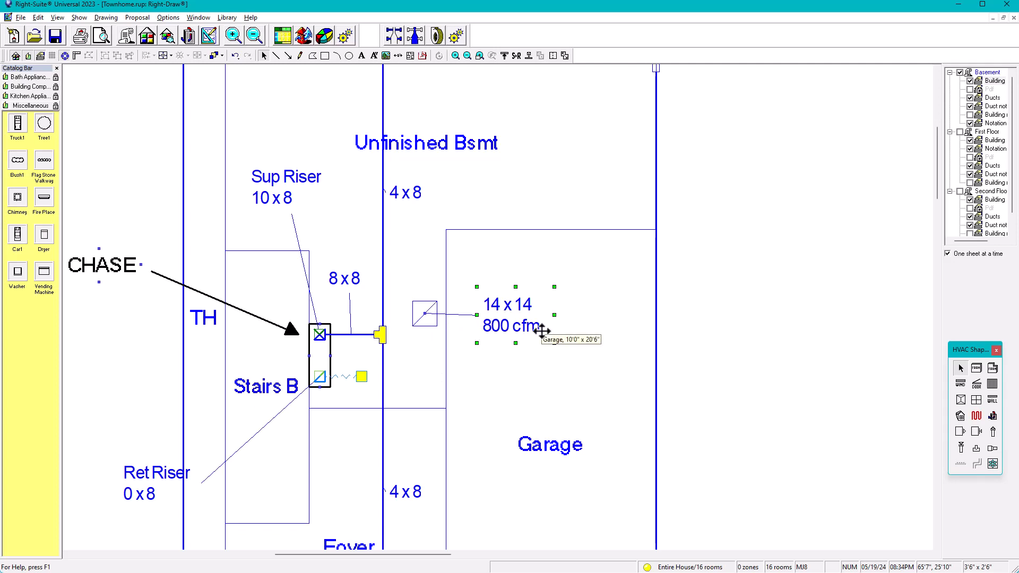
# Step: Check the register details of the 14 x 14 ceiling grille in the basement
pyautogui.click(423, 324)
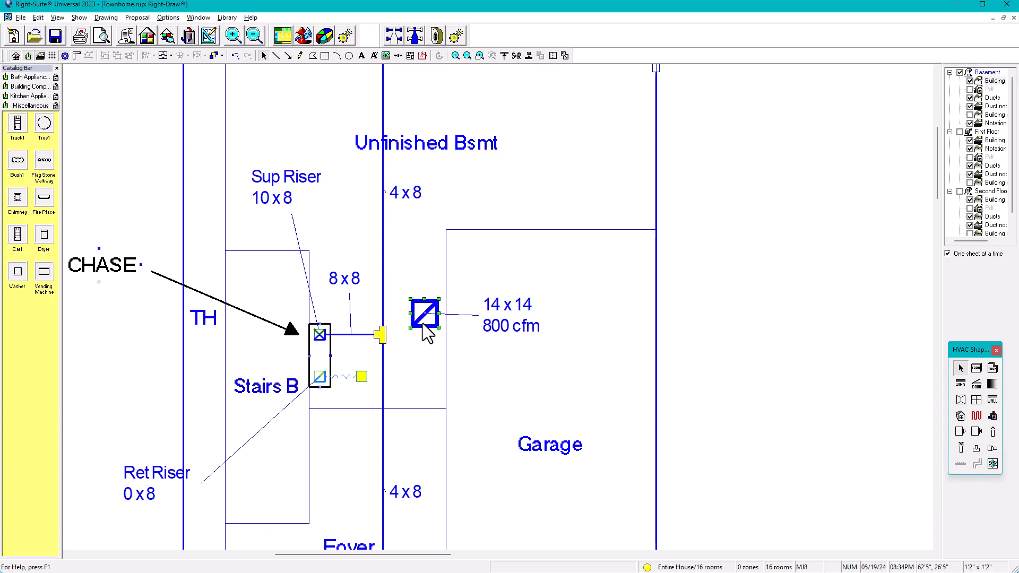
pyautogui.doubleClick(423, 325)
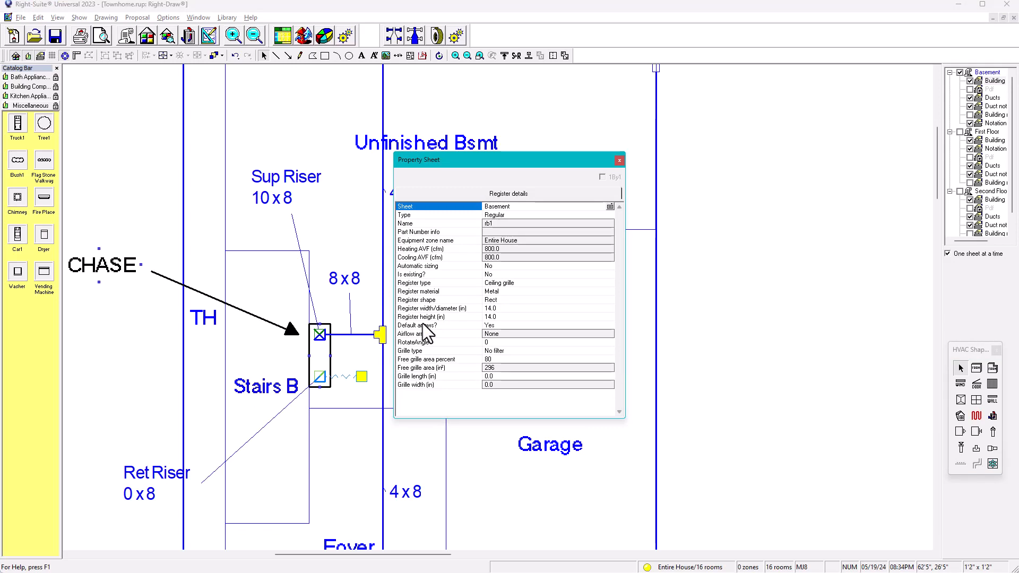
pyautogui.click(619, 160)
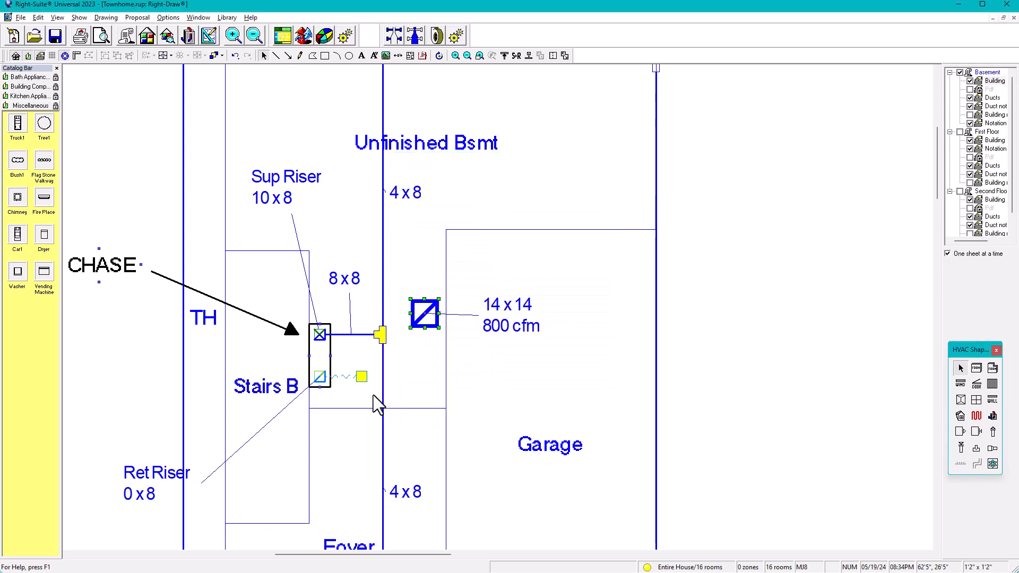
# Step: Try to move the end fitting of the return riser's basement duct onto the 14 x 14 grille, and undo the move
pyautogui.click(362, 377)
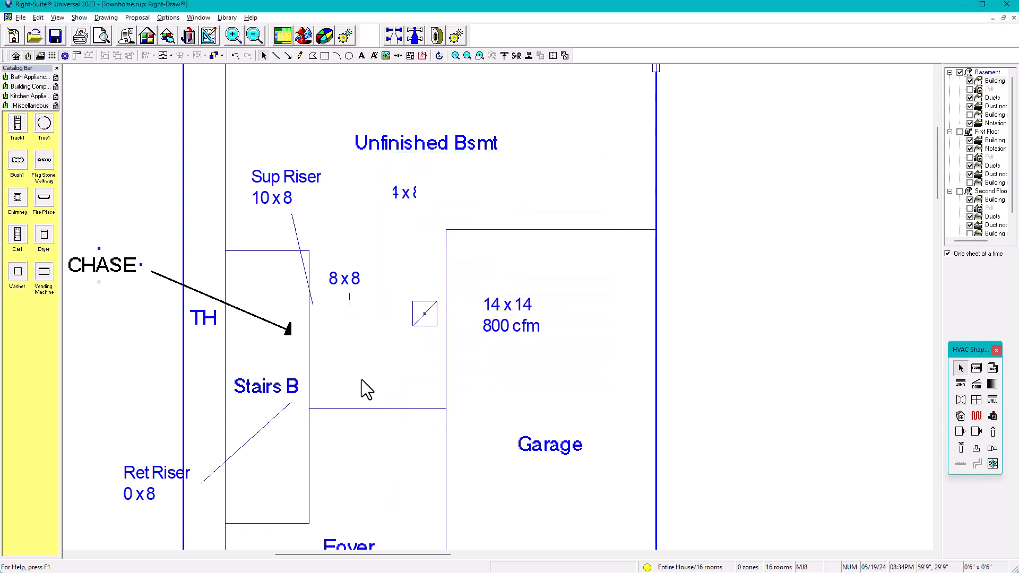
pyautogui.click(425, 318)
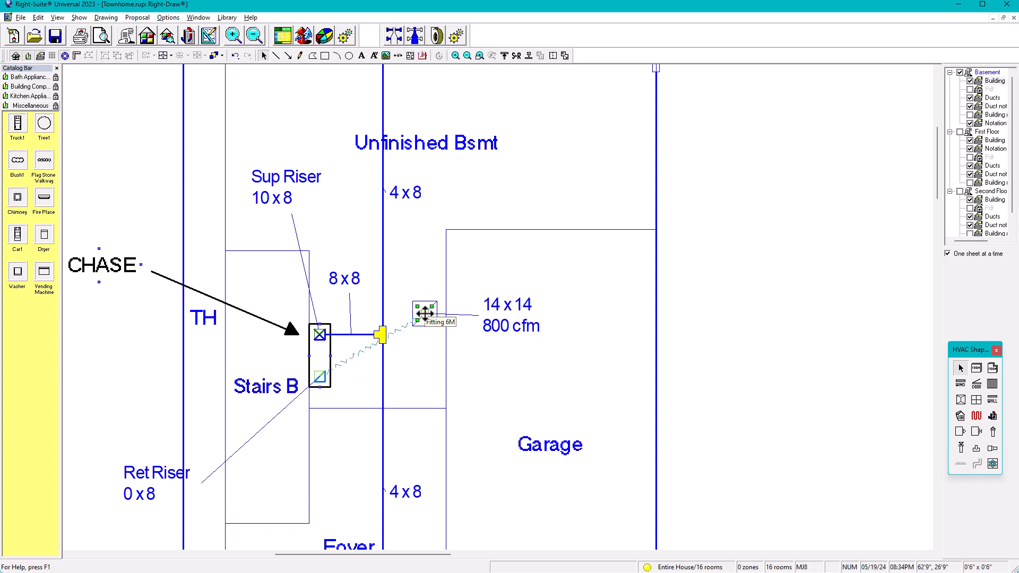
pyautogui.hotkey('ctrl', 'z')
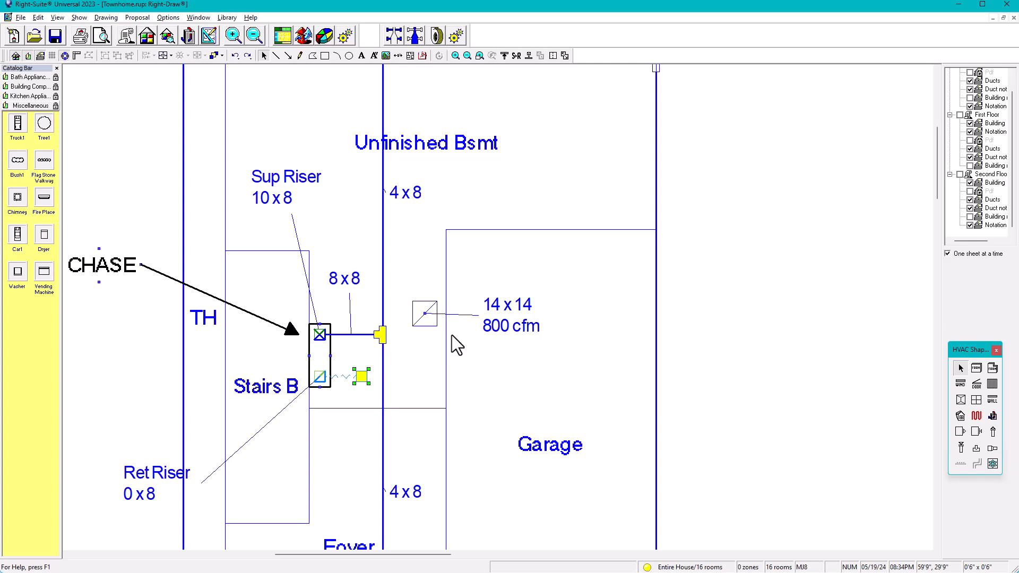
# Step: On the second floor sheet, move the lower 6" supply duct's connection from the hallway unit's bottom edge to its right edge
pyautogui.click(993, 183)
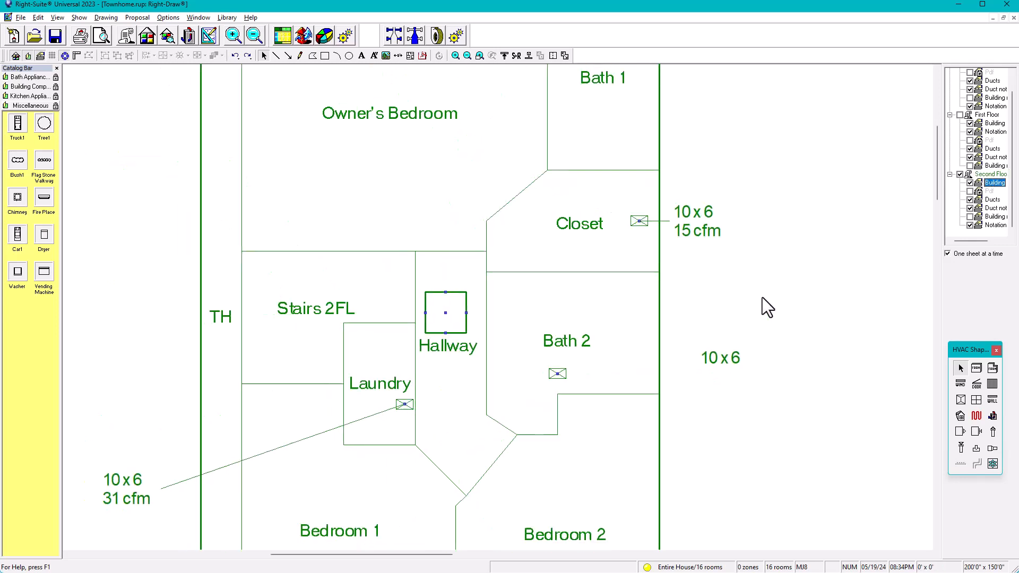
pyautogui.scroll(-2, 765, 296)
pyautogui.moveTo(762, 295); pyautogui.dragTo(695, 316, button='middle')
pyautogui.scroll(2, 408, 370)
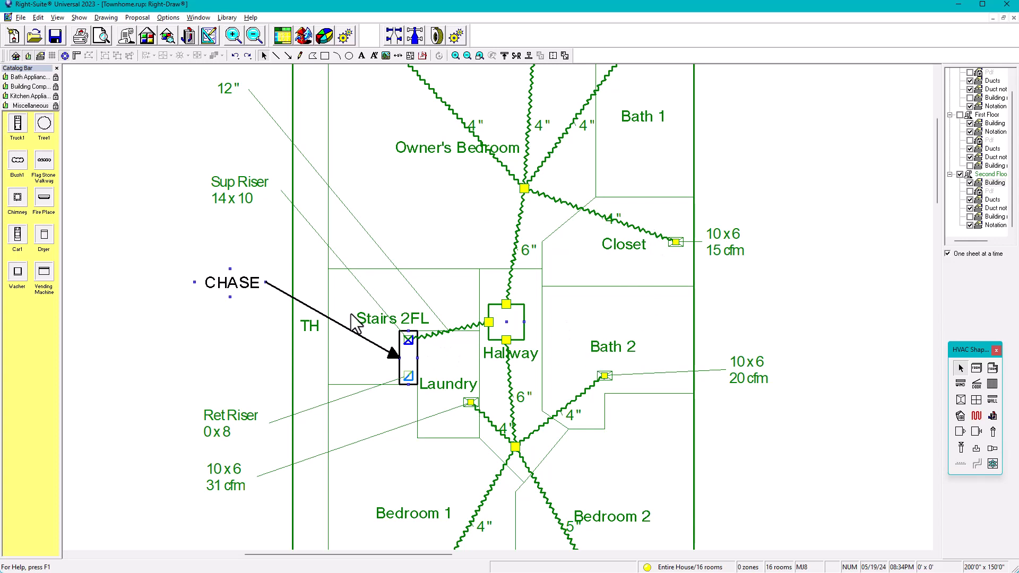
pyautogui.scroll(-1, 643, 287)
pyautogui.moveTo(573, 326); pyautogui.dragTo(487, 347, button='middle')
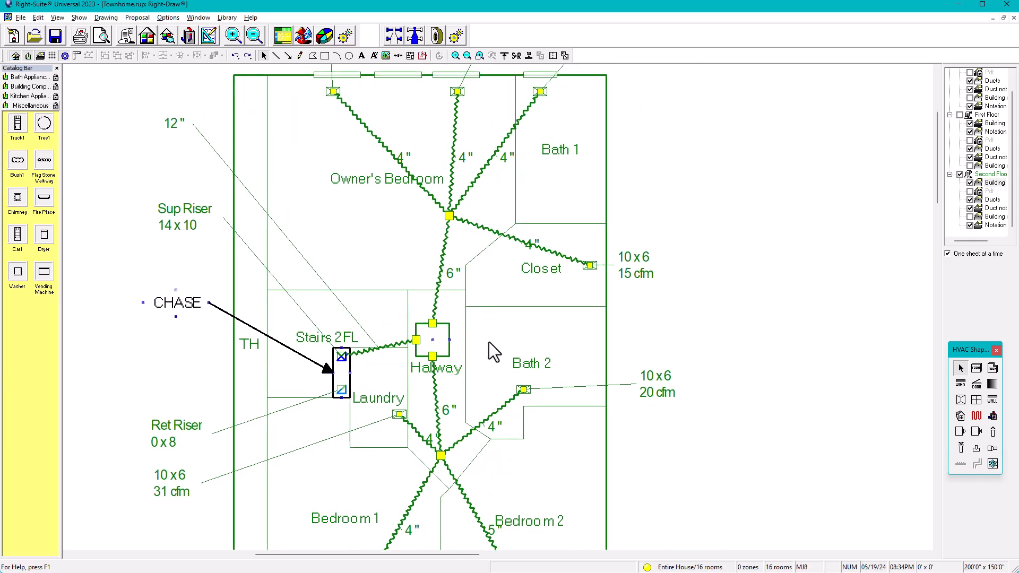
pyautogui.scroll(1, 427, 365)
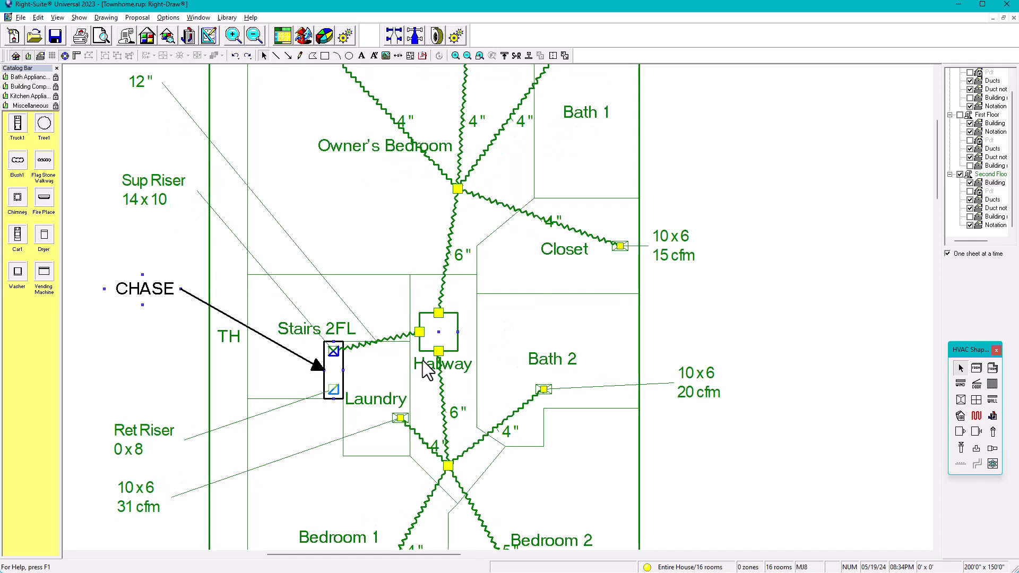
pyautogui.scroll(1, 423, 363)
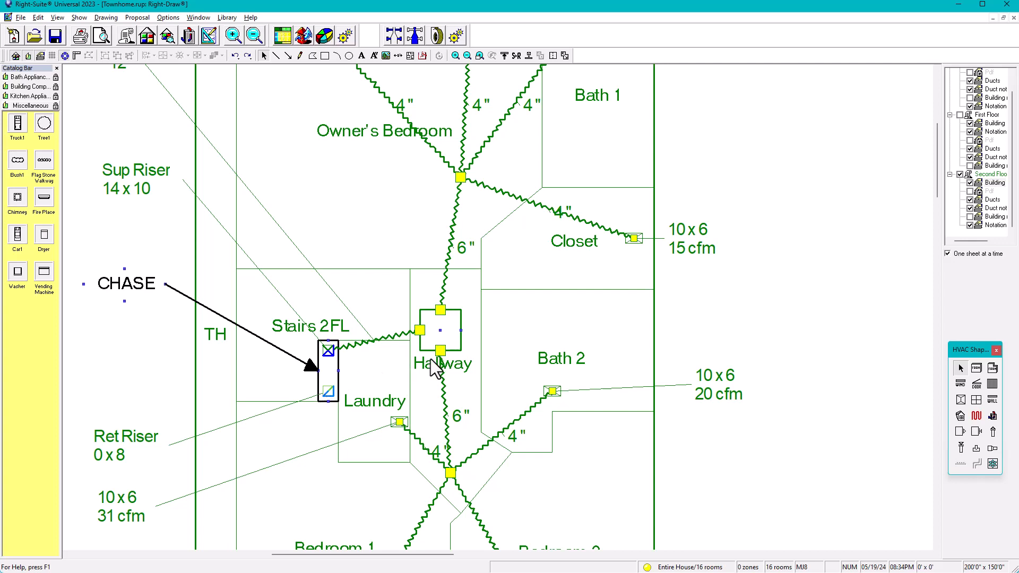
pyautogui.click(441, 350)
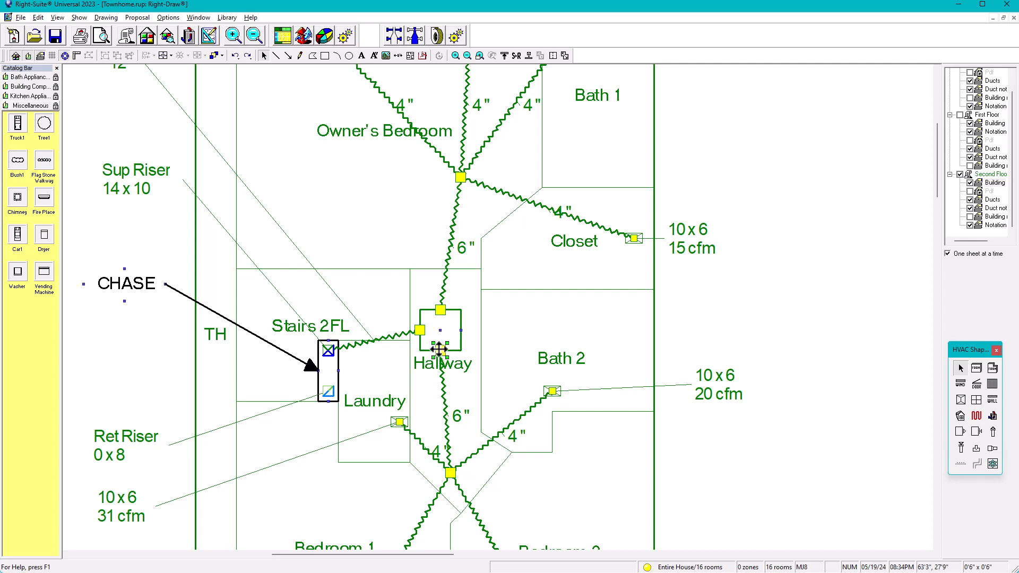
pyautogui.click(462, 330)
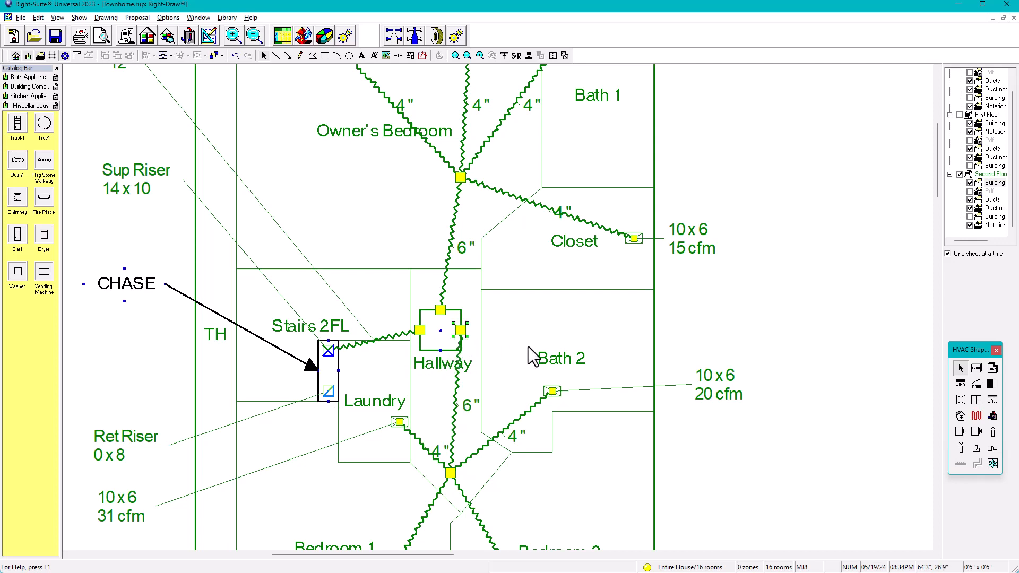
# Step: Draw a return duct from the bottom edge of the second-floor hallway unit to the return riser in the chase
pyautogui.scroll(-1, 490, 190)
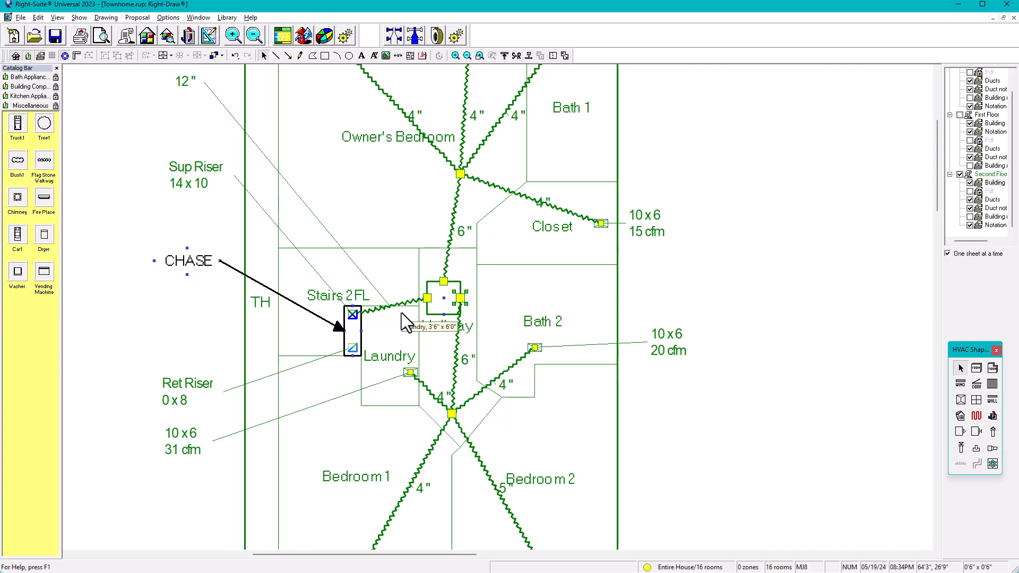
pyautogui.scroll(-1, 481, 279)
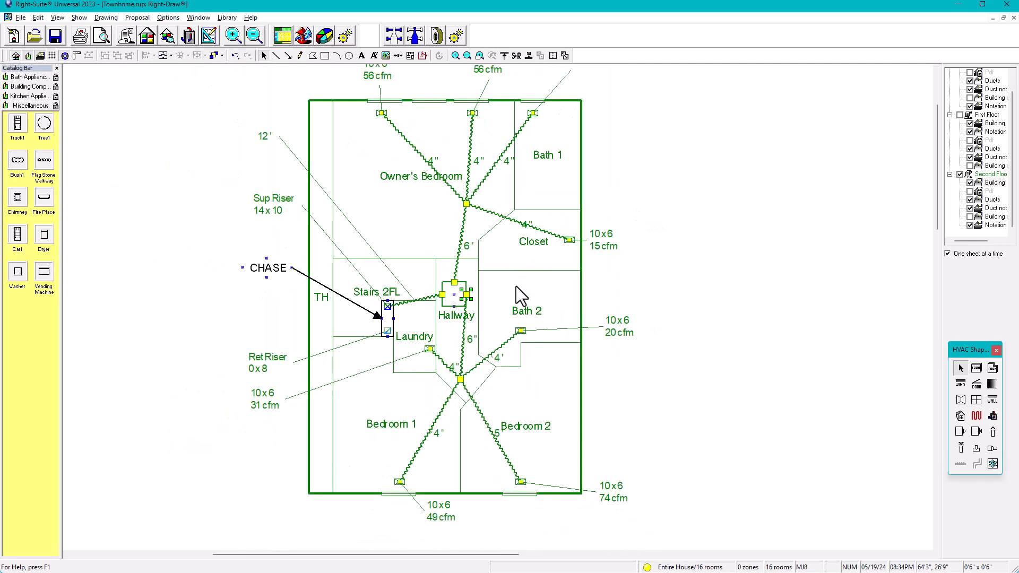
pyautogui.moveTo(531, 295); pyautogui.dragTo(483, 340, button='middle')
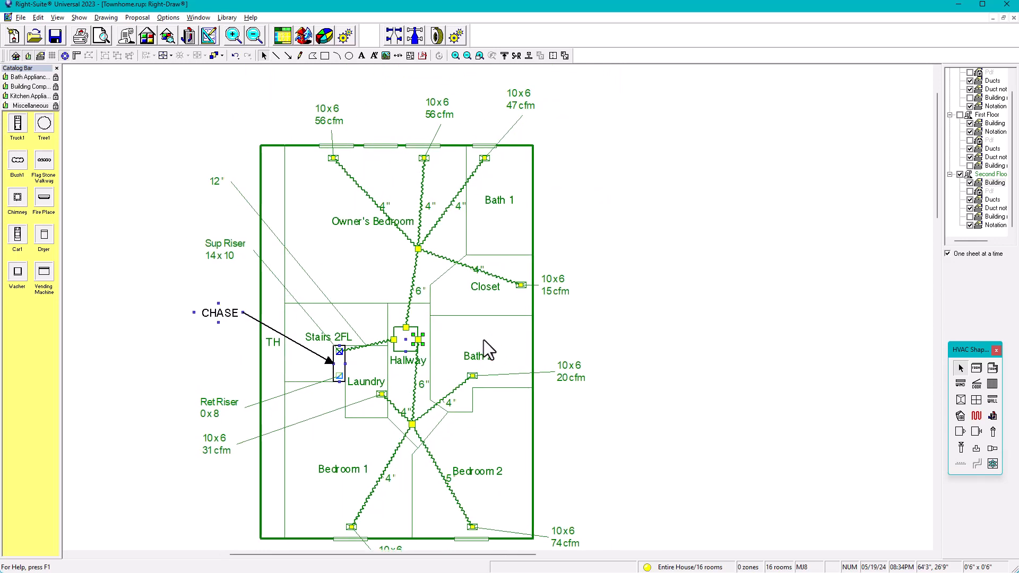
pyautogui.scroll(1, 483, 339)
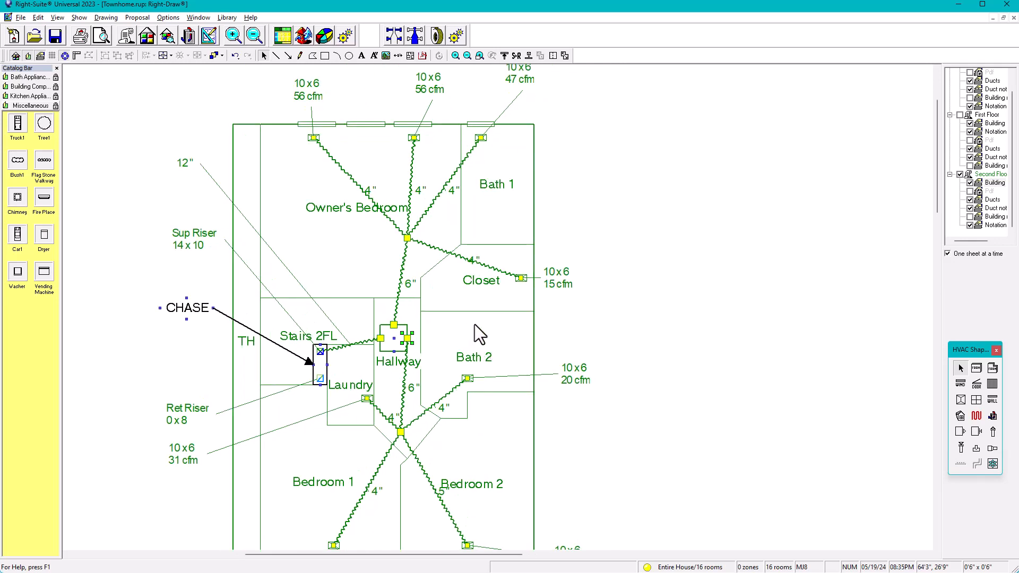
pyautogui.click(645, 302)
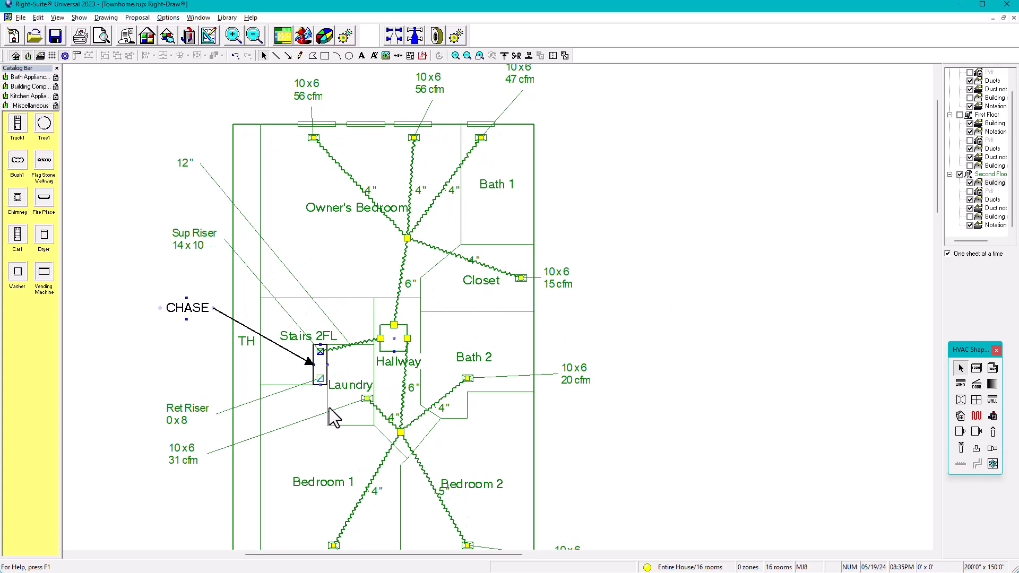
pyautogui.scroll(1, 409, 390)
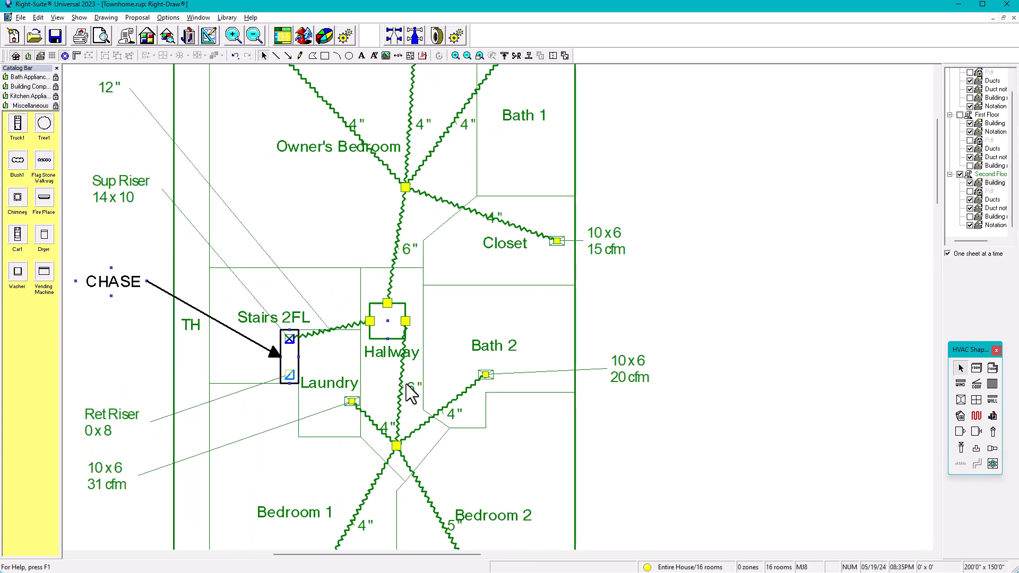
pyautogui.scroll(2, 399, 387)
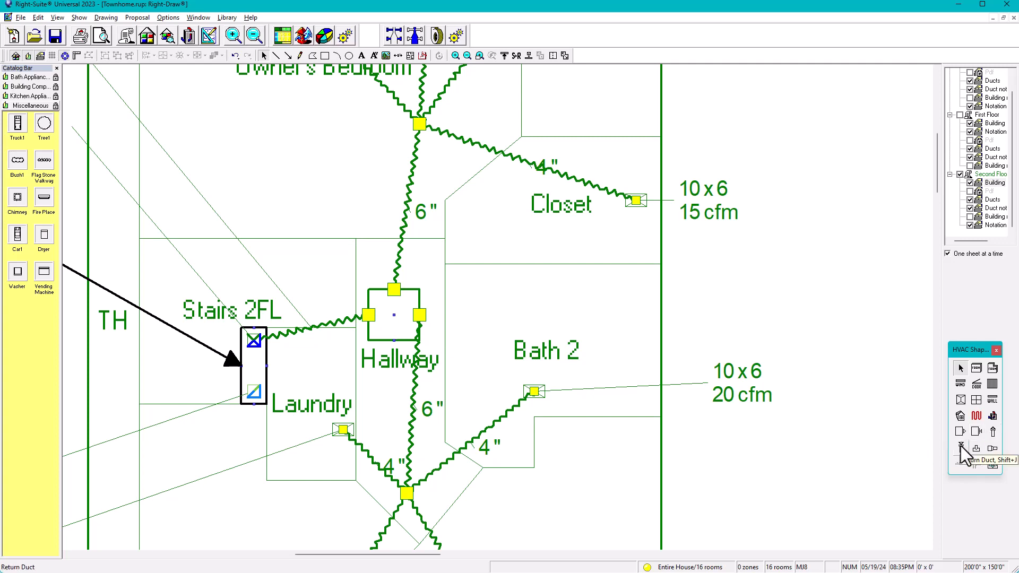
pyautogui.click(961, 447)
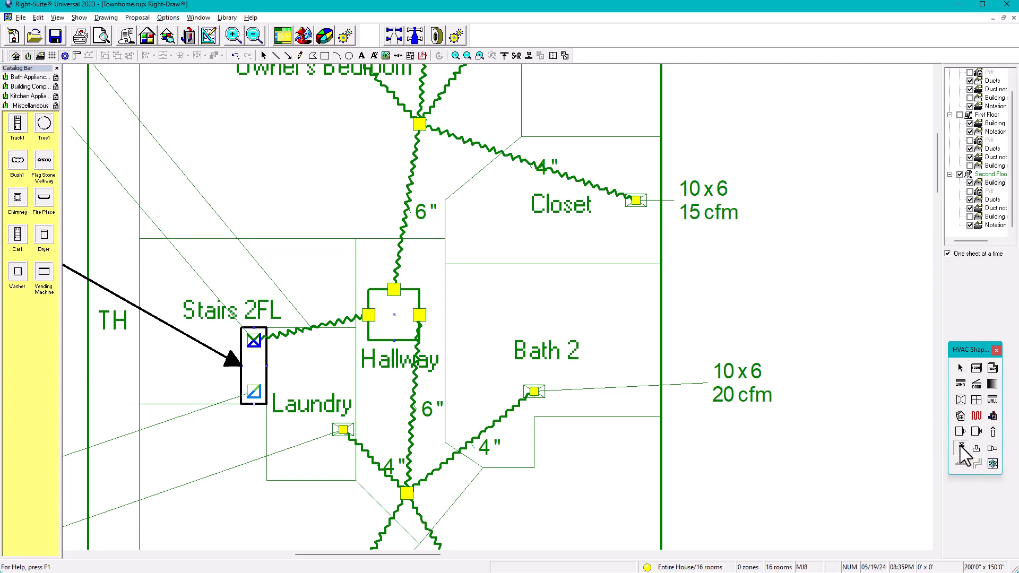
pyautogui.click(394, 342)
pyautogui.click(253, 393)
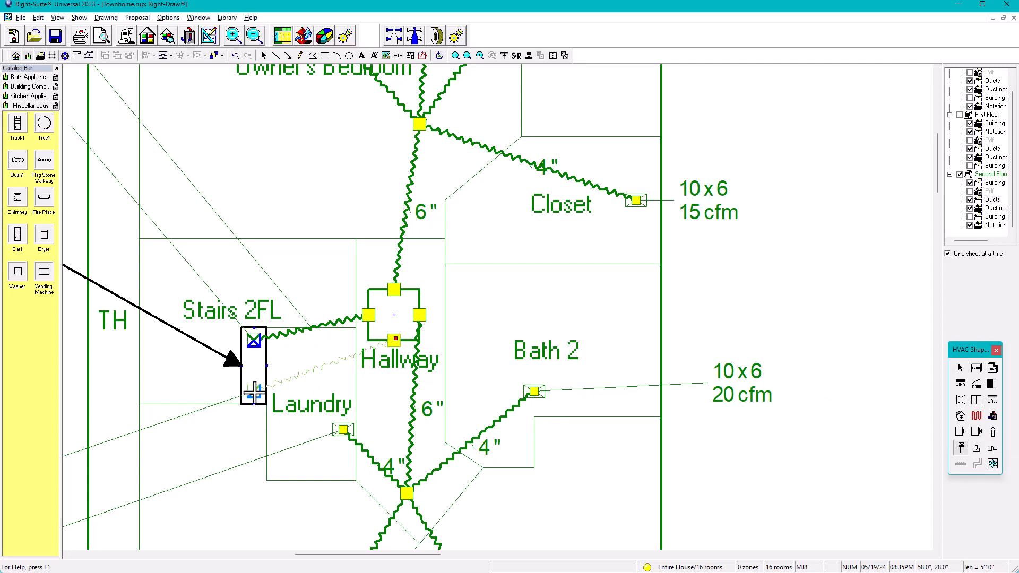
# Step: Examine the return riser in the chase and its short duct branch on the first floor sheet
pyautogui.scroll(-3, 266, 387)
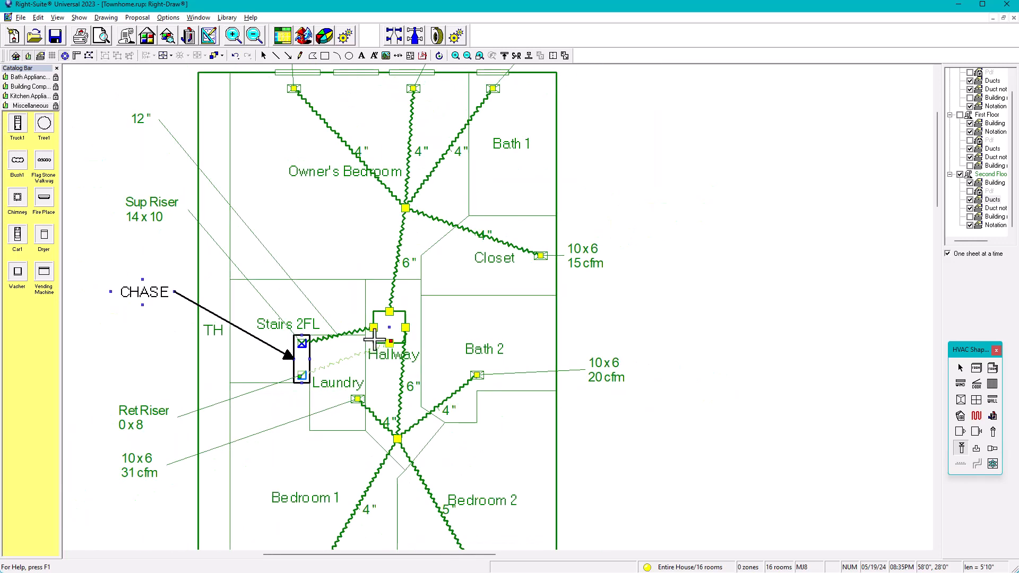
pyautogui.click(991, 123)
pyautogui.scroll(-1, 420, 336)
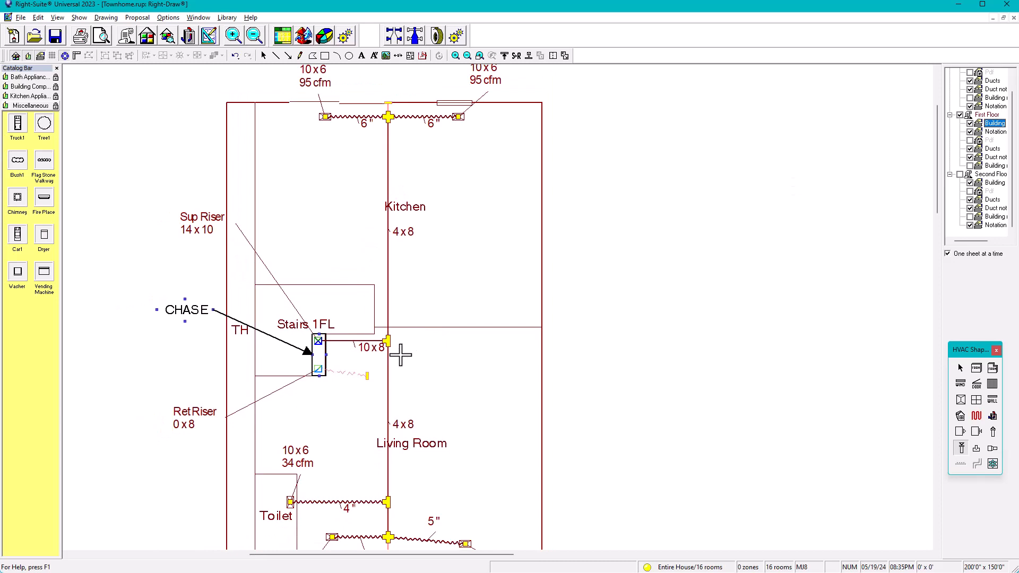
pyautogui.click(957, 367)
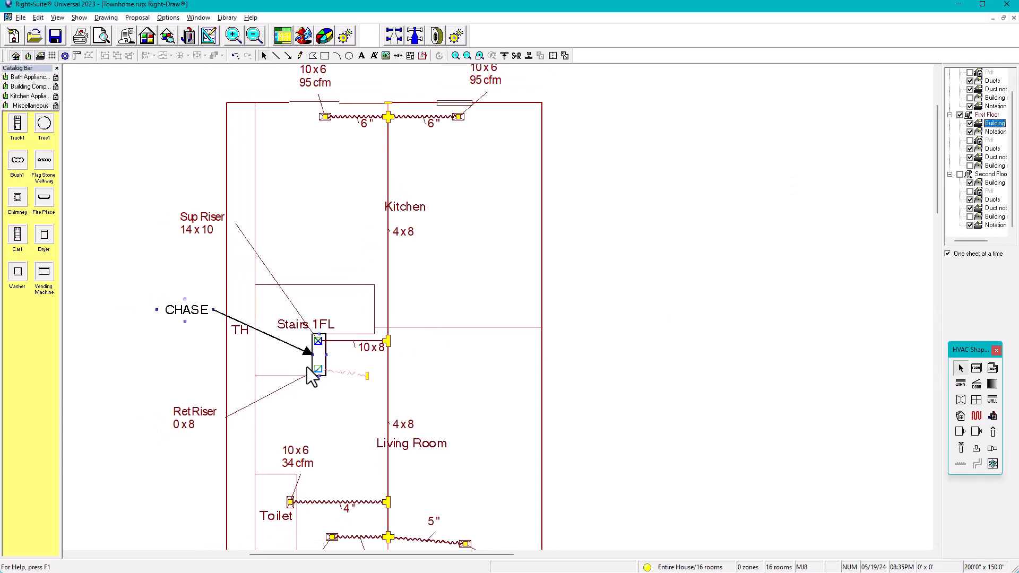
pyautogui.scroll(-2, 460, 362)
pyautogui.moveTo(457, 363); pyautogui.dragTo(471, 360, button='middle')
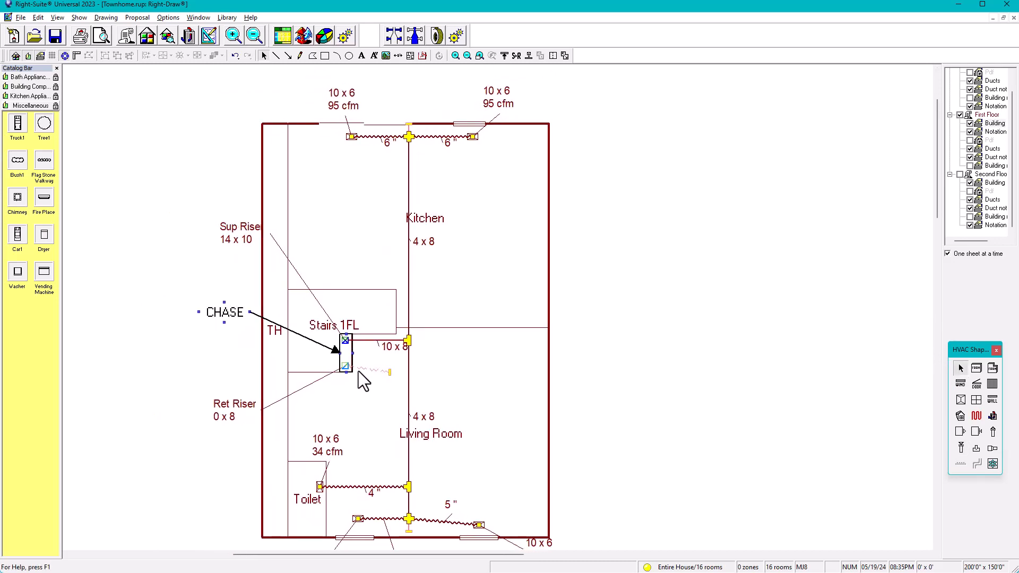
pyautogui.scroll(1, 354, 369)
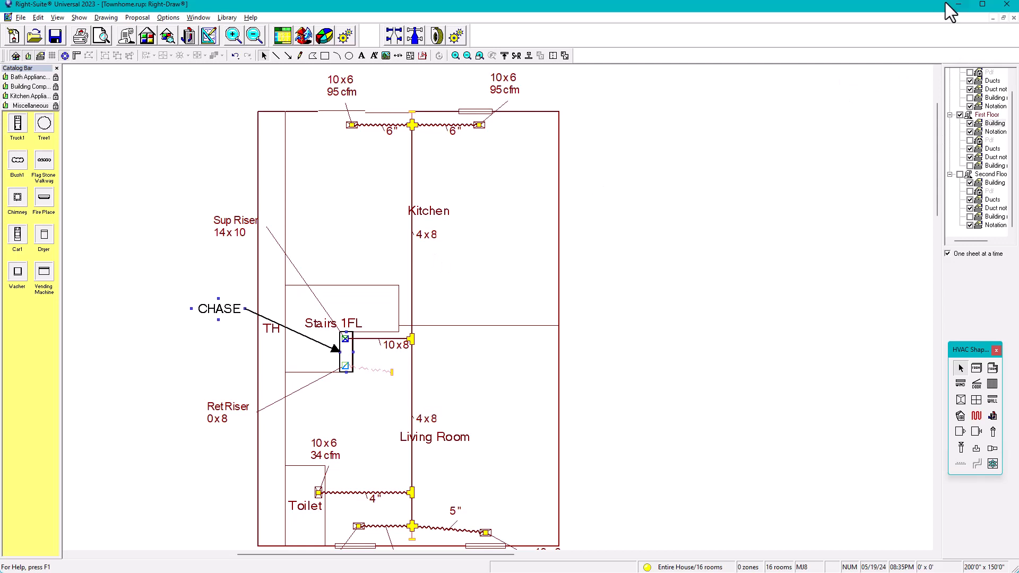
pyautogui.scroll(1, 977, 124)
# Step: On the basement sheet, connect the free end of the return riser's duct to the 14 x 14 grille
pyautogui.click(993, 81)
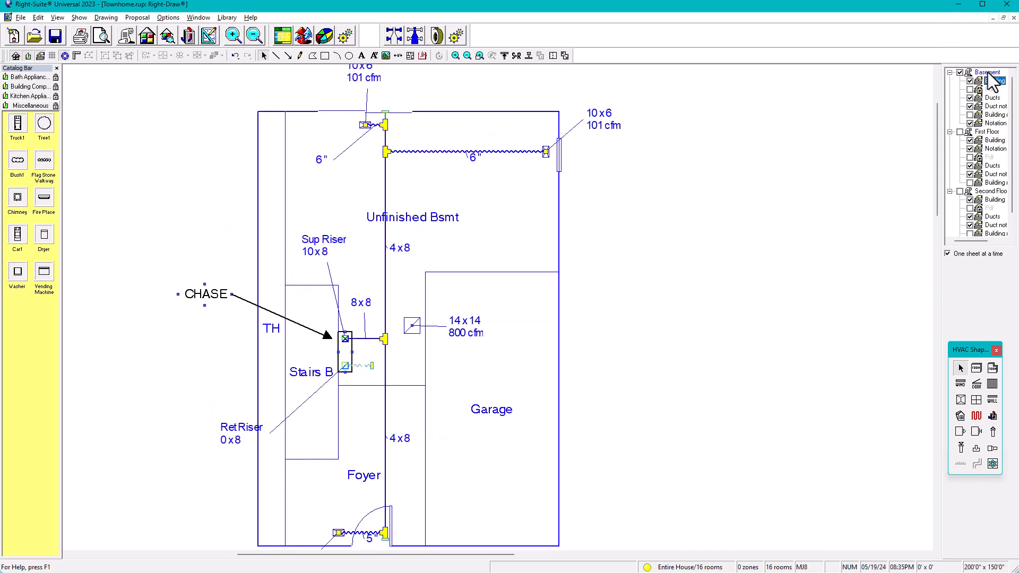
pyautogui.scroll(1, 363, 368)
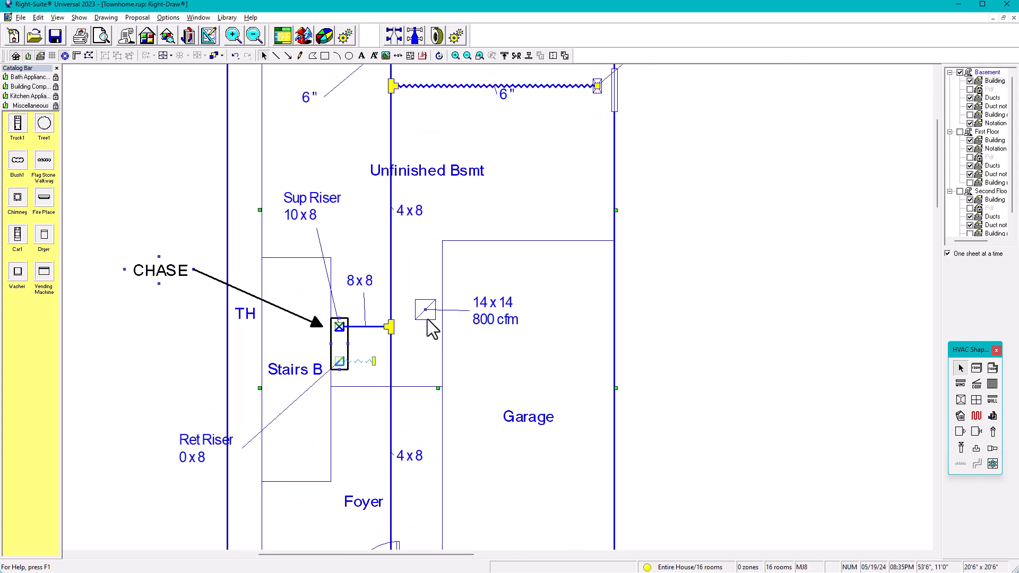
pyautogui.click(428, 318)
pyautogui.click(372, 363)
pyautogui.moveTo(425, 313); pyautogui.dragTo(434, 302)
pyautogui.scroll(2, 425, 322)
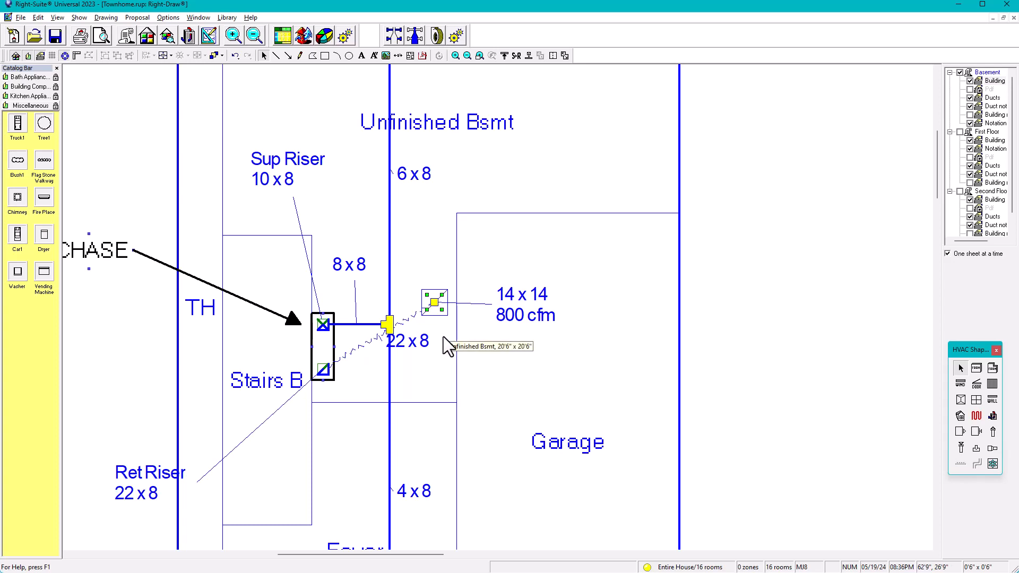
pyautogui.doubleClick(370, 340)
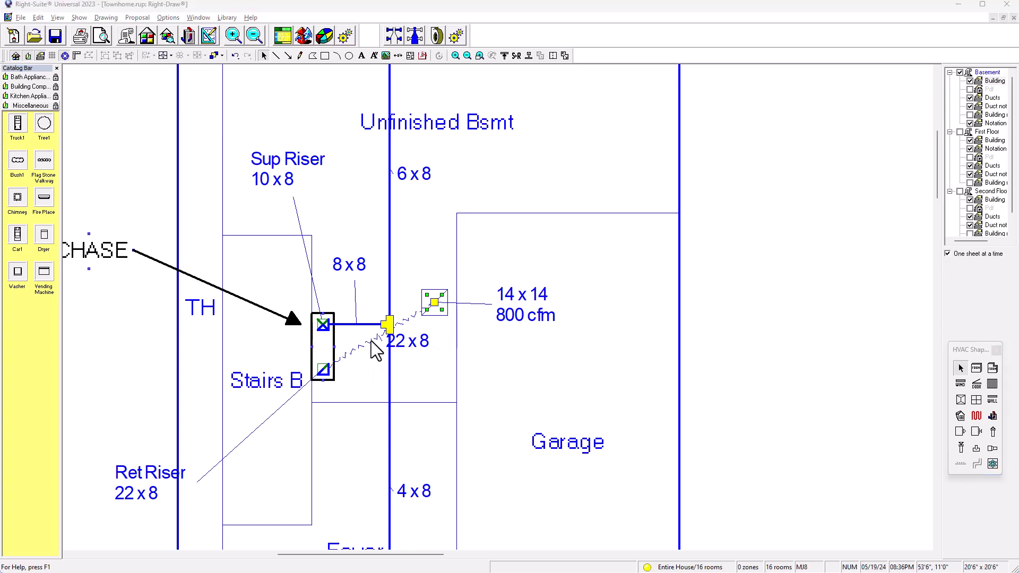
pyautogui.moveTo(530, 160); pyautogui.dragTo(695, 147)
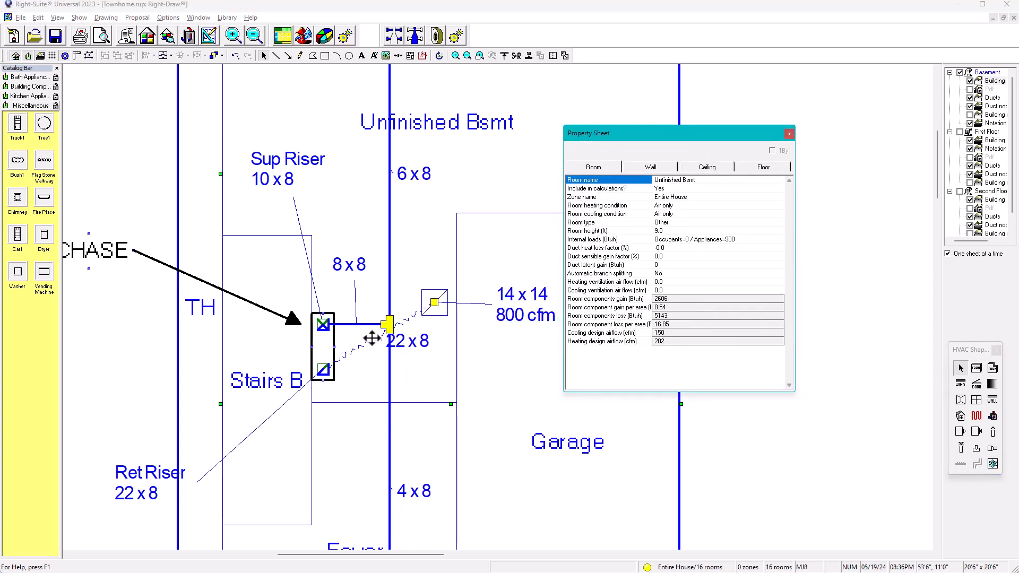
pyautogui.press('Escape')
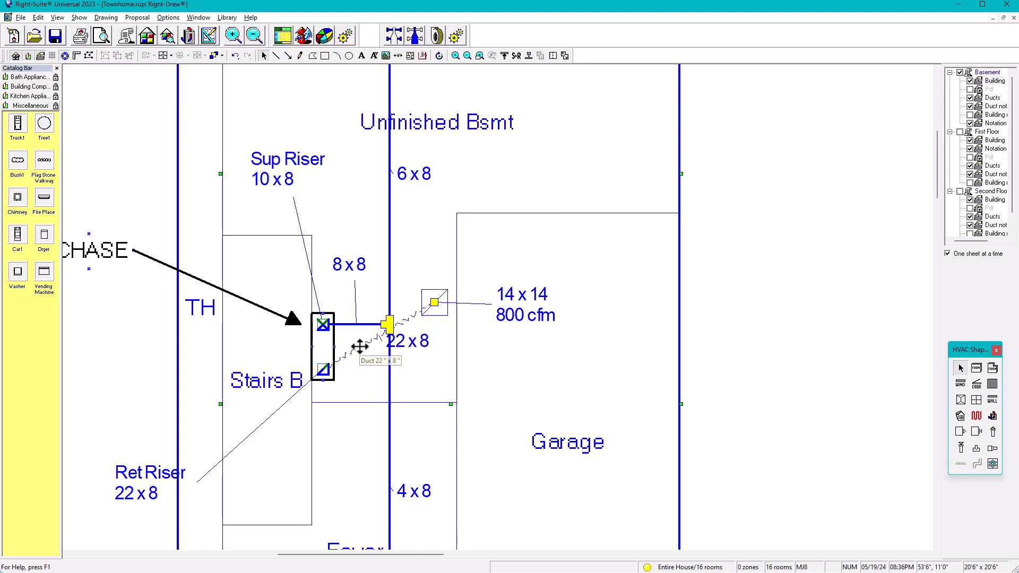
# Step: Move the basement's 14 x 14 grille down roughly level with the return riser and place the duct's size label below the duct
pyautogui.scroll(-2, 360, 346)
pyautogui.scroll(1, 432, 318)
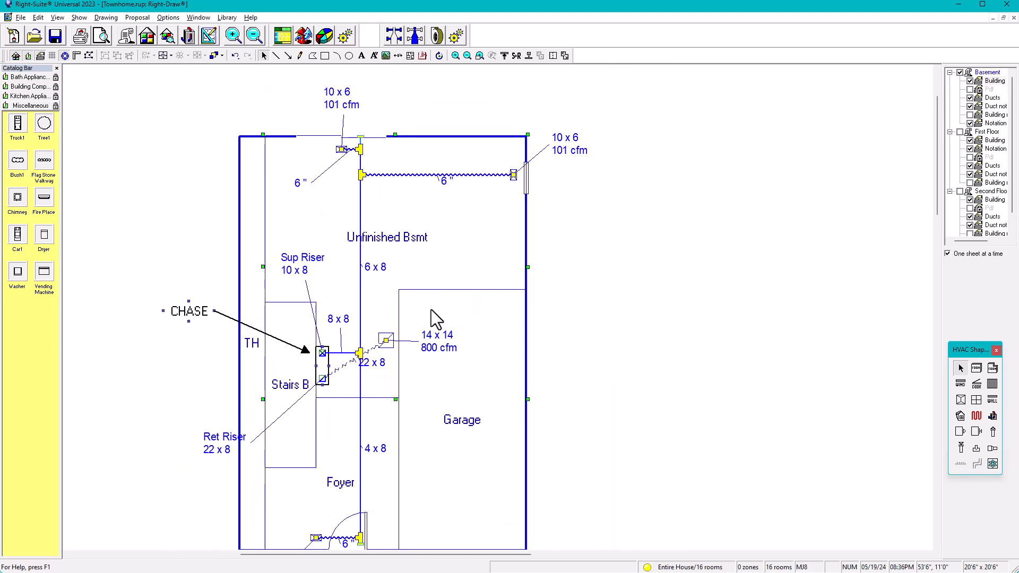
pyautogui.scroll(1, 344, 366)
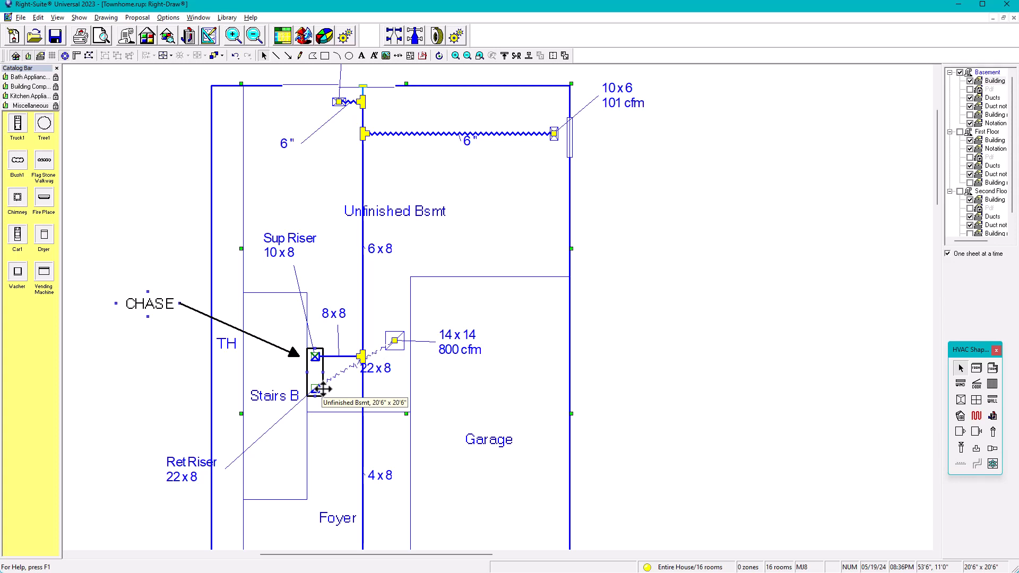
pyautogui.scroll(1, 397, 373)
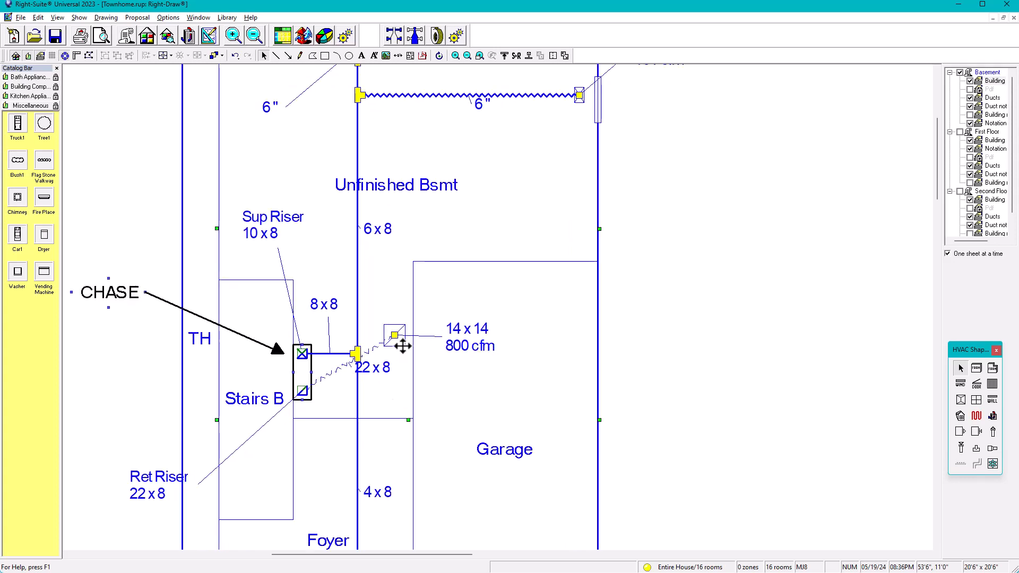
pyautogui.click(396, 343)
pyautogui.moveTo(400, 342); pyautogui.dragTo(402, 400)
pyautogui.click(369, 412)
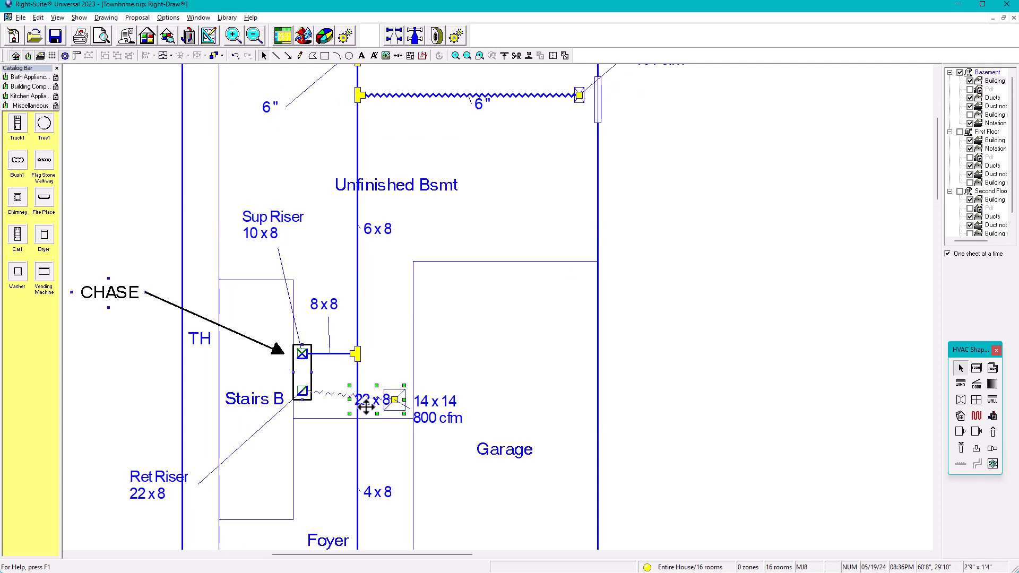
# Step: Set the duct height of the basement return duct between the riser and the 14 x 14 grille to 10 in
pyautogui.click(362, 399)
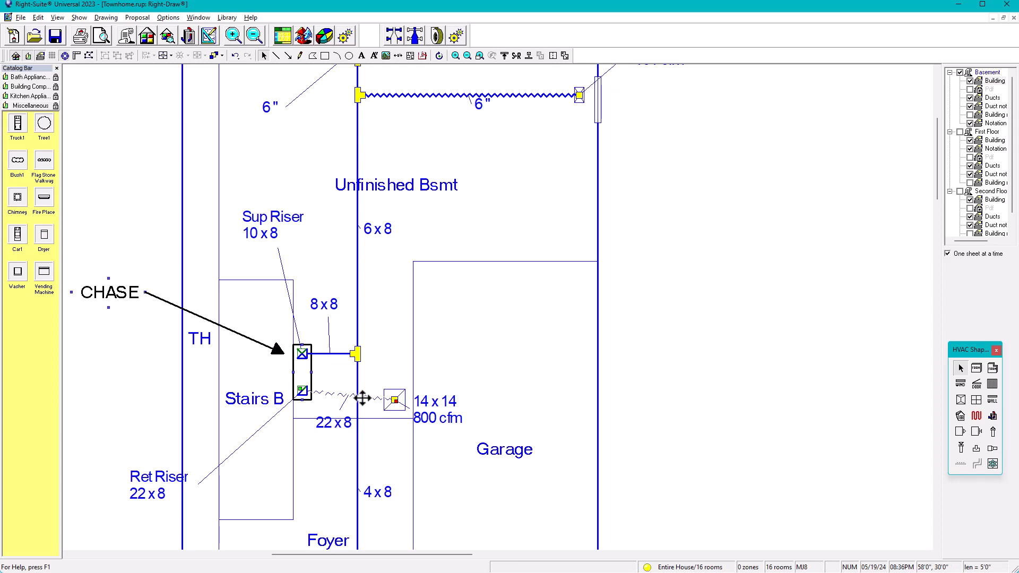
pyautogui.doubleClick(362, 398)
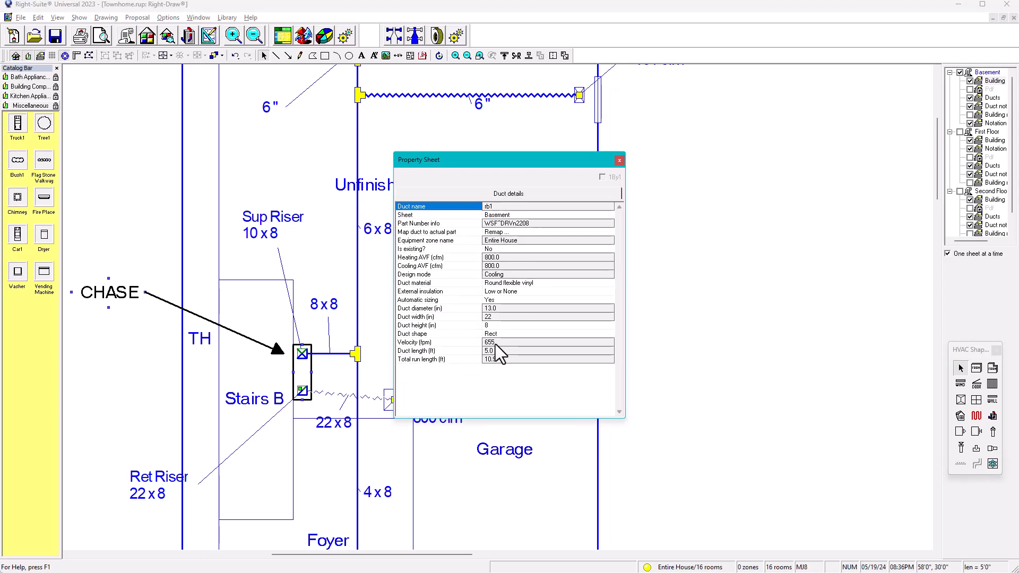
pyautogui.moveTo(520, 163); pyautogui.dragTo(607, 145)
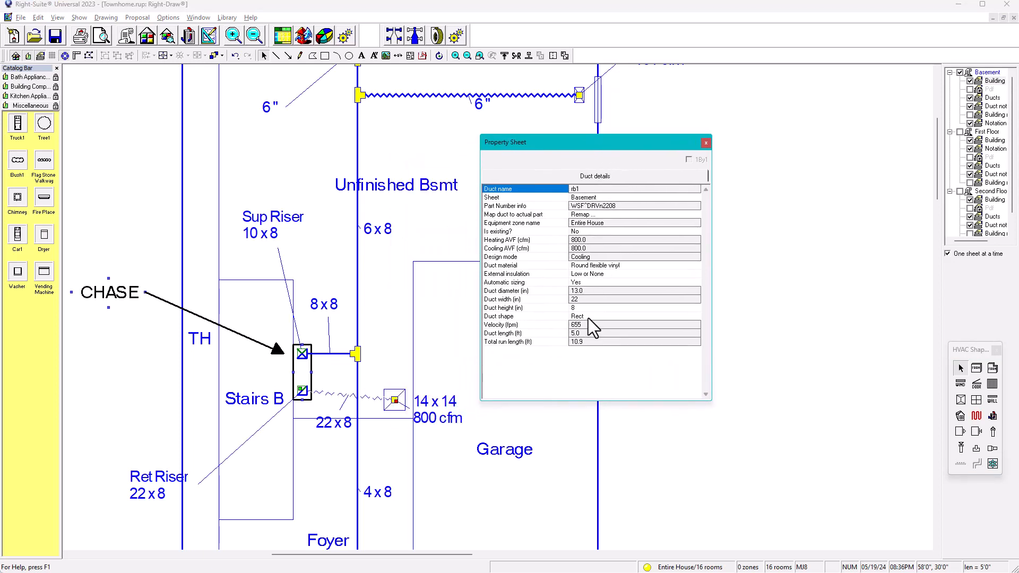
pyautogui.click(577, 308)
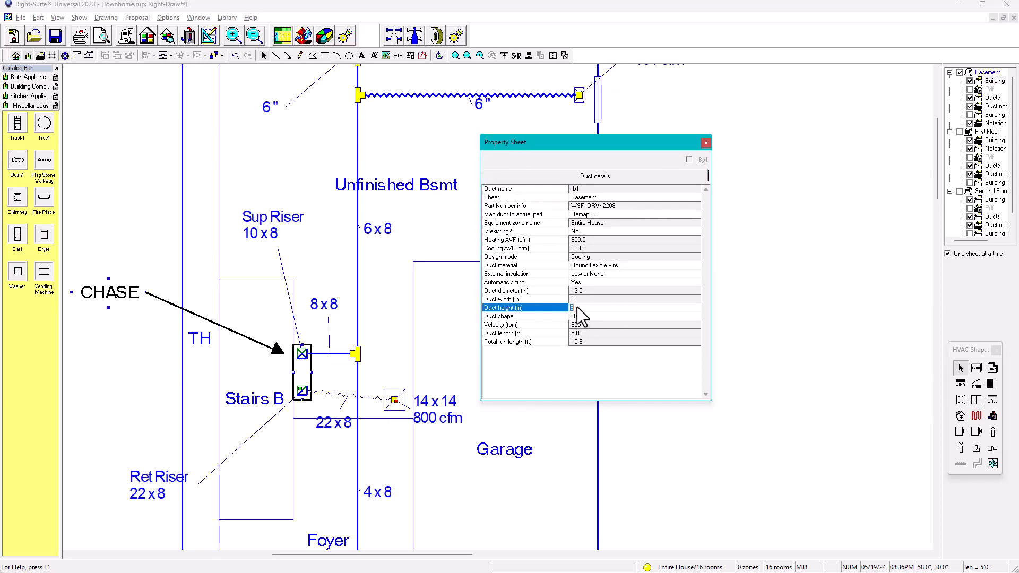
pyautogui.write('10')
pyautogui.press('Return')
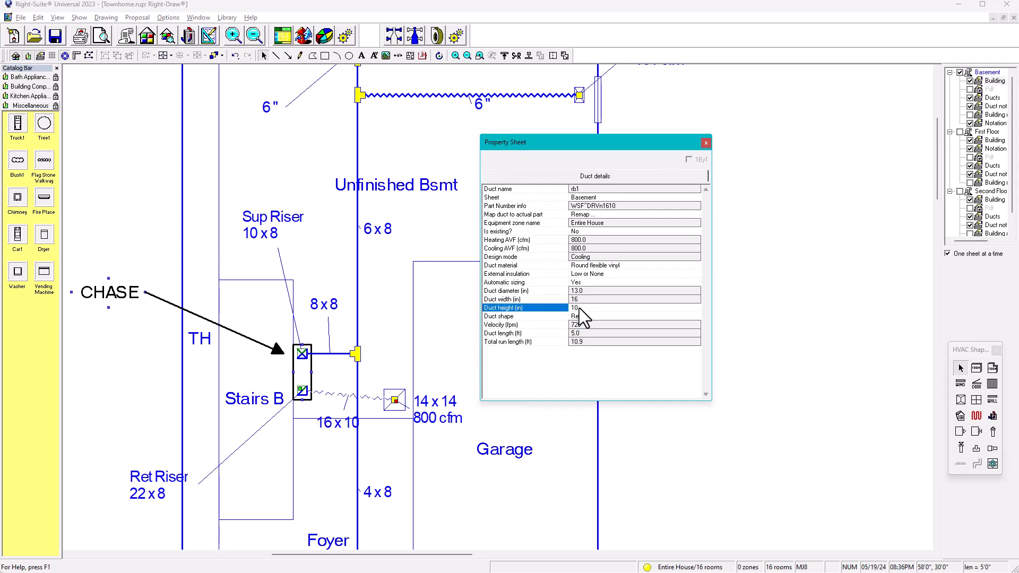
# Step: Turn off automatic sizing for the basement return duct, set its width to 18 in, and close its properties
pyautogui.click(580, 283)
pyautogui.click(579, 292)
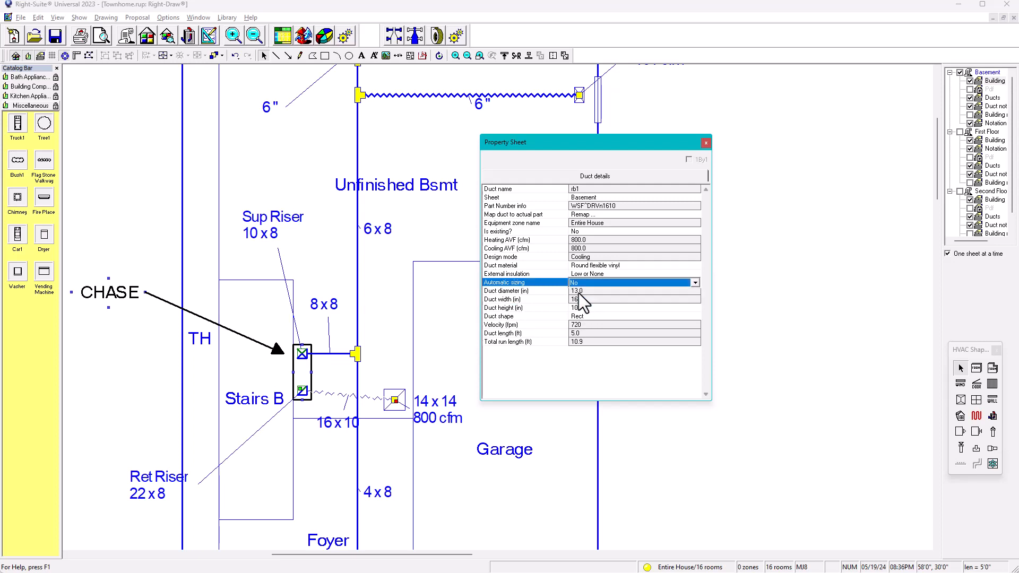
pyautogui.click(583, 300)
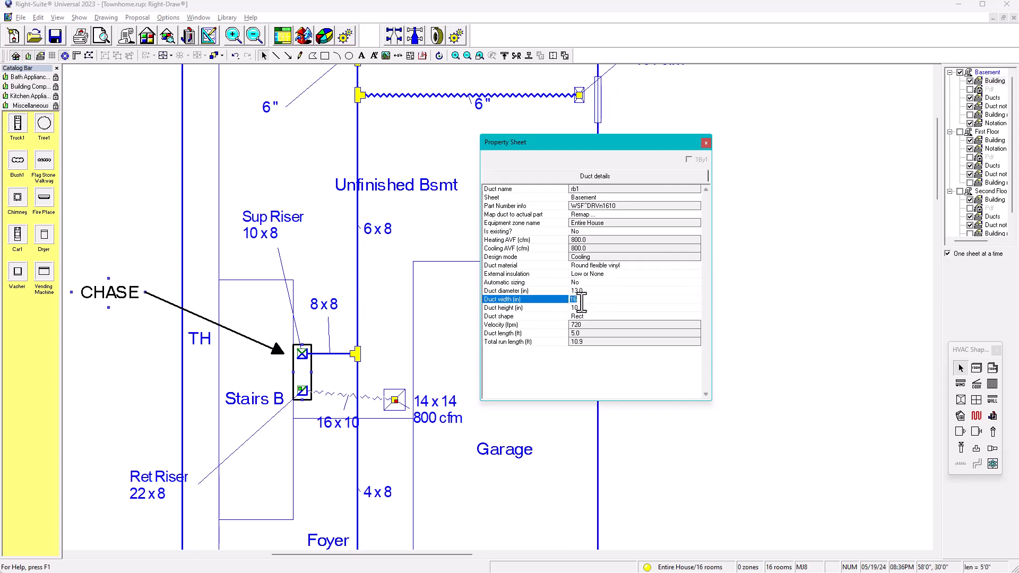
pyautogui.write('18')
pyautogui.press('Return')
pyautogui.click(706, 142)
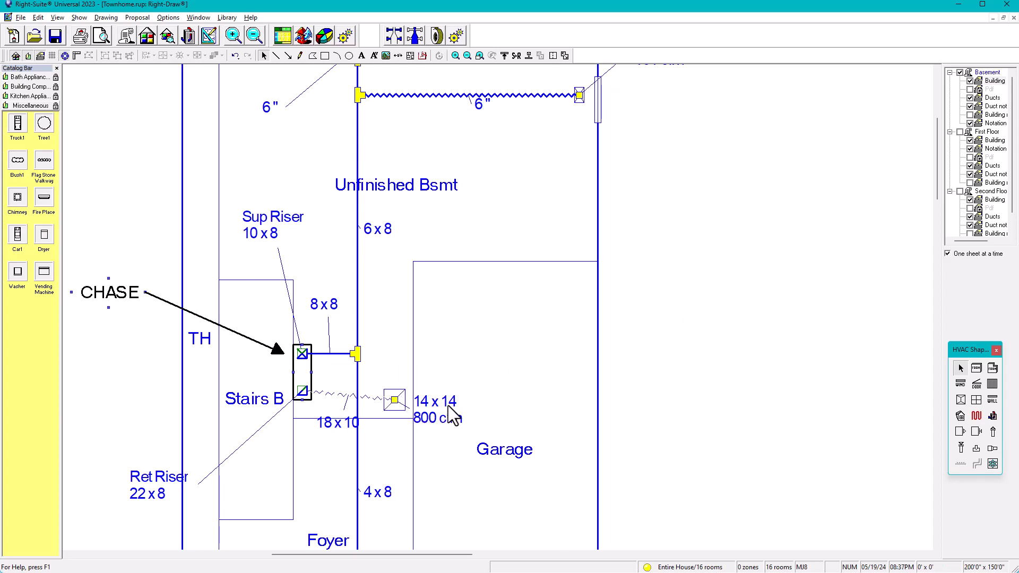
# Step: On the second floor sheet, move the return duct's size label down and to the right, clear of the duct line
pyautogui.scroll(-2, 434, 393)
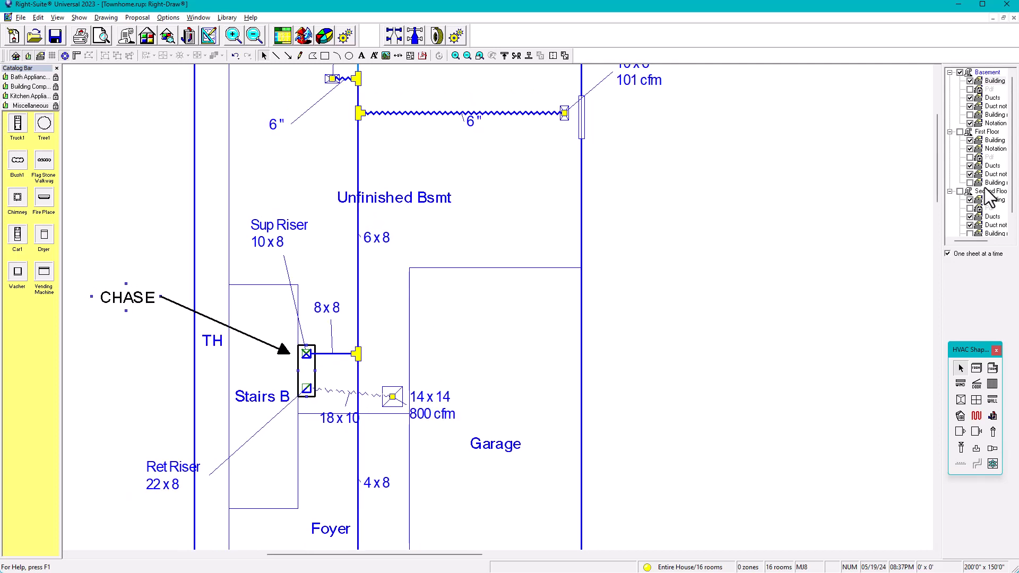
pyautogui.scroll(-1, 554, 281)
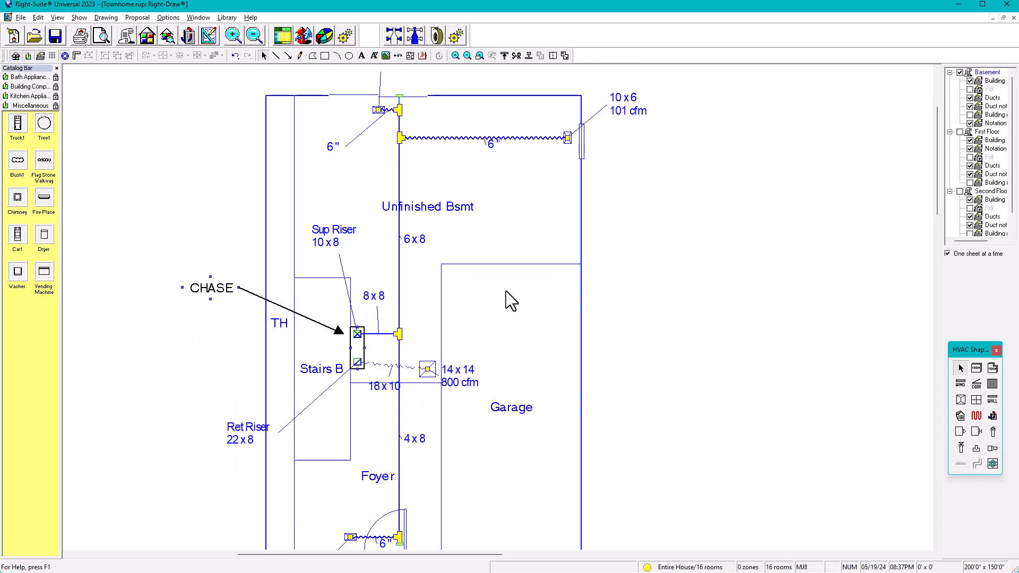
pyautogui.scroll(-2, 505, 291)
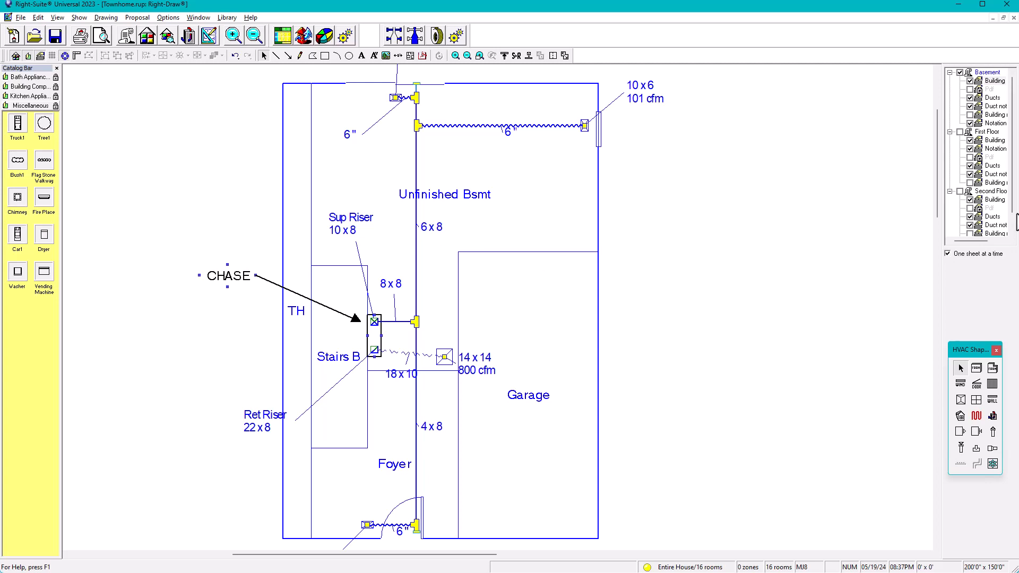
pyautogui.click(990, 197)
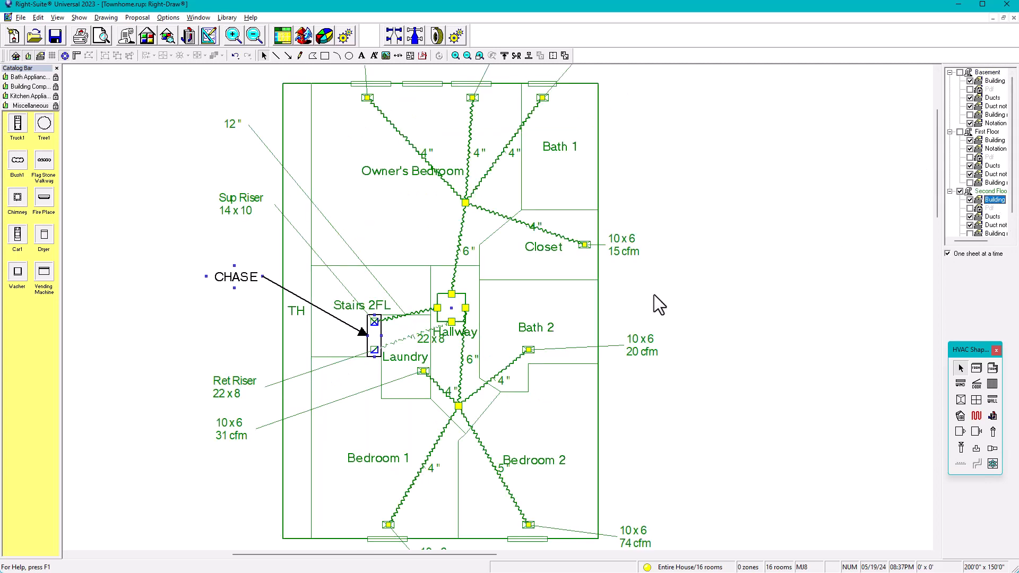
pyautogui.scroll(1, 428, 339)
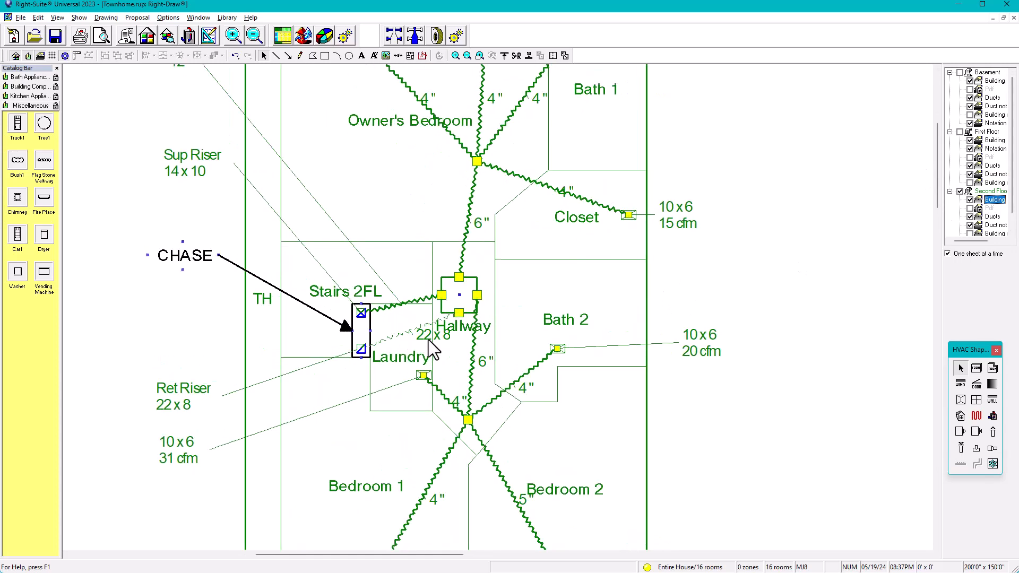
pyautogui.scroll(2, 440, 338)
pyautogui.click(428, 329)
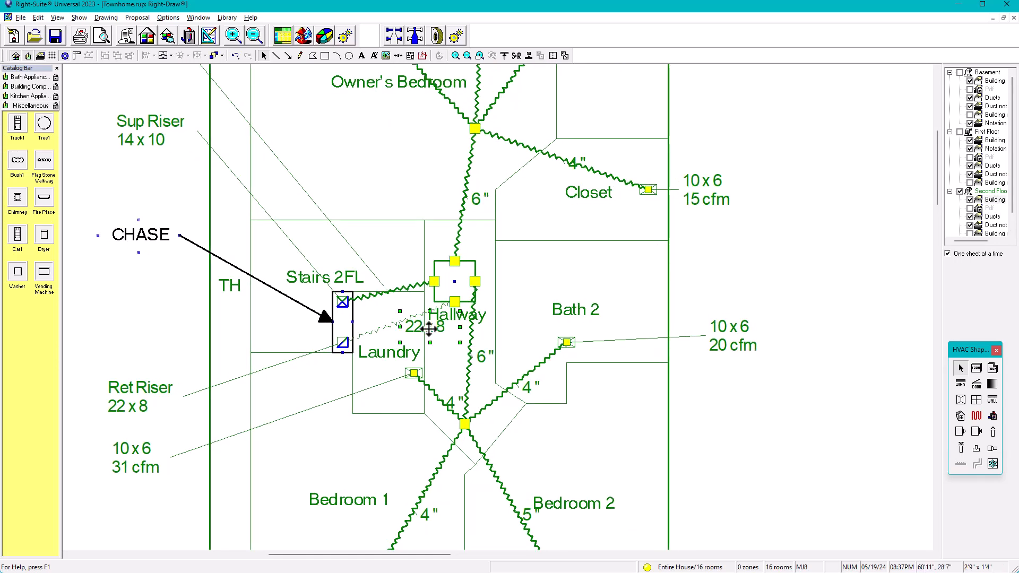
pyautogui.moveTo(428, 330); pyautogui.dragTo(440, 342)
pyautogui.scroll(-5, 534, 272)
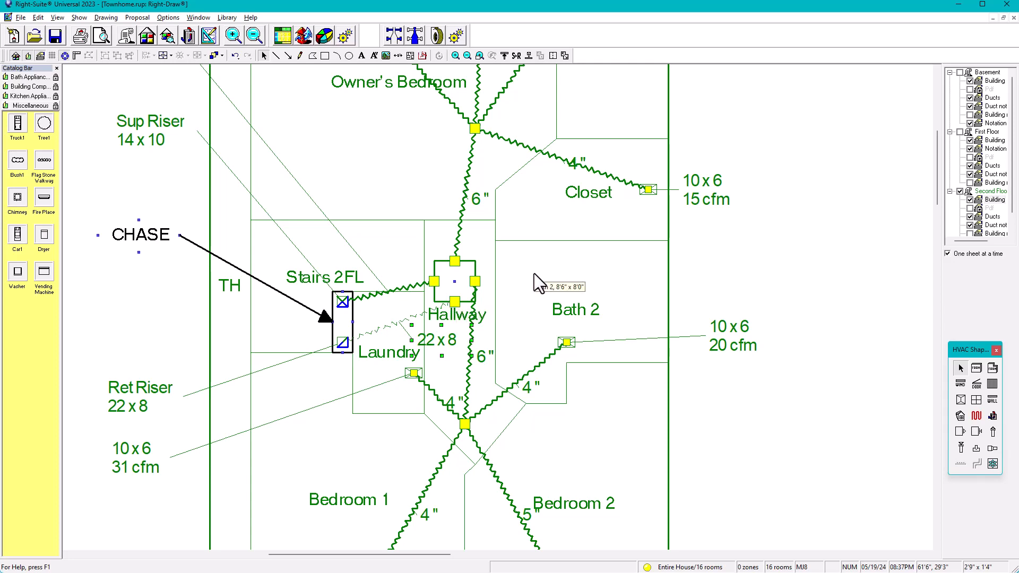
pyautogui.moveTo(544, 294); pyautogui.dragTo(549, 306, button='middle')
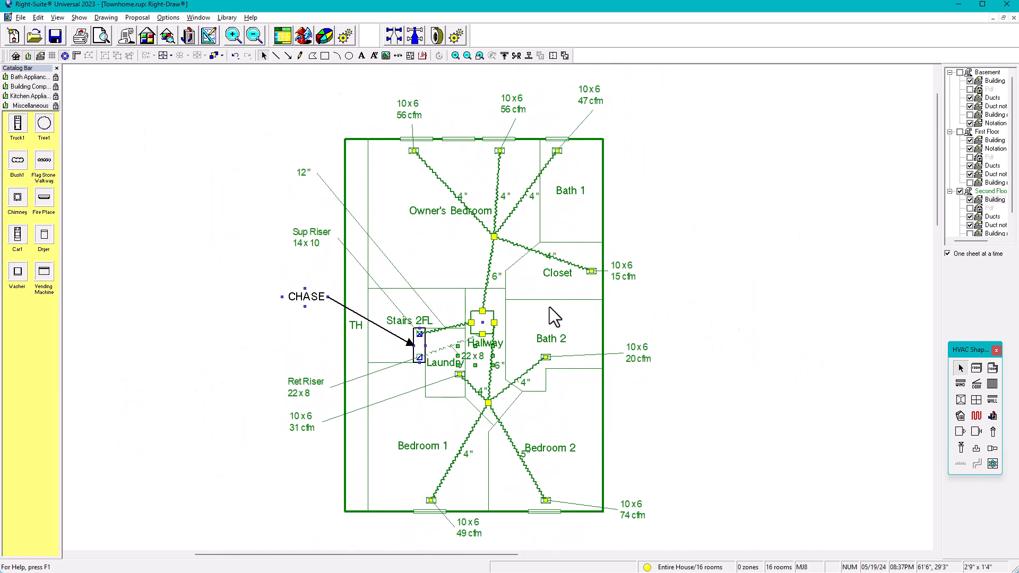
# Step: Place a 14 x 14 return grille in the Owner's Bedroom, just above the hallway wall and beside the 6" supply duct
pyautogui.scroll(1, 530, 318)
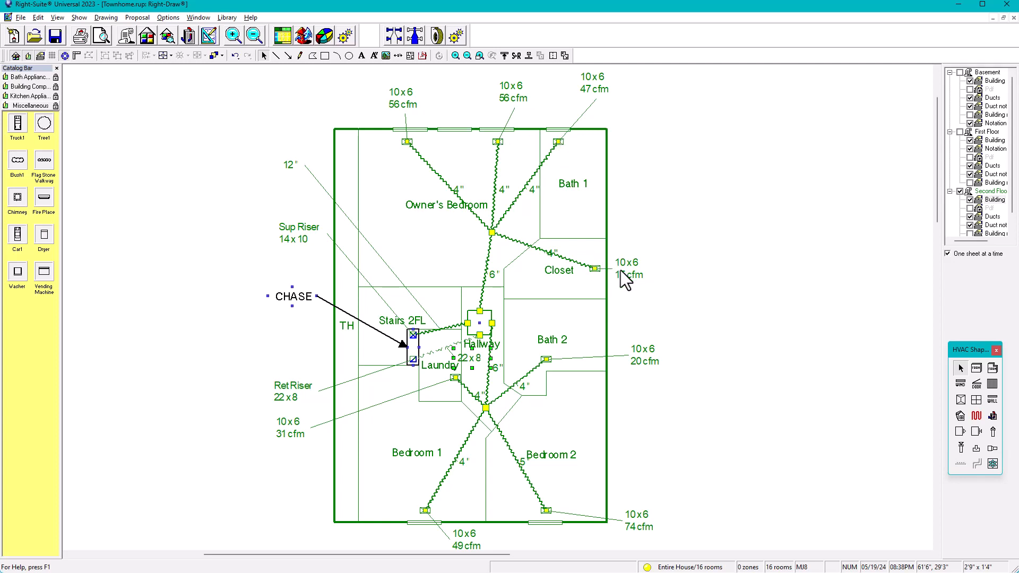
pyautogui.click(972, 435)
pyautogui.scroll(2, 502, 243)
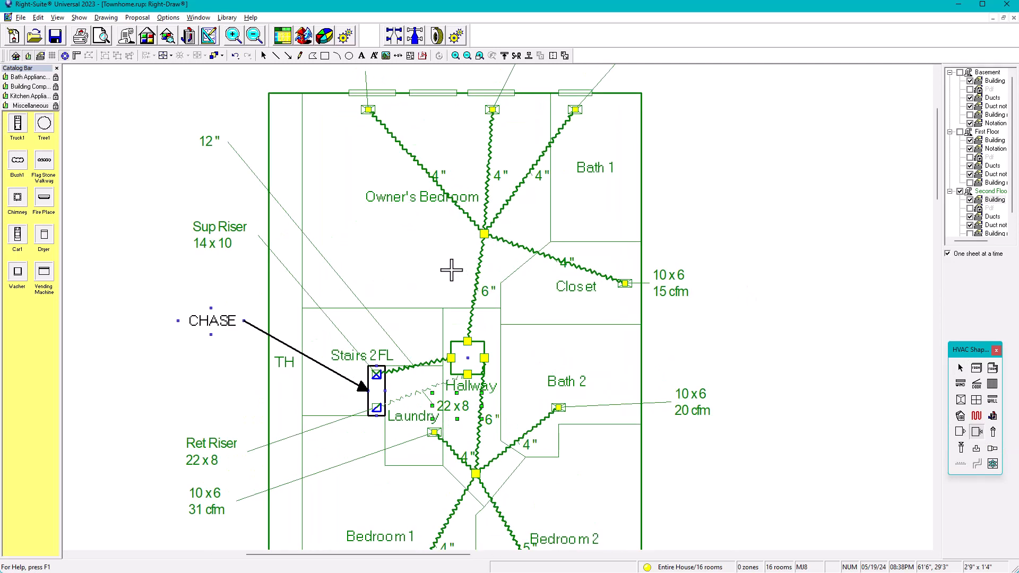
pyautogui.moveTo(433, 258); pyautogui.dragTo(452, 278)
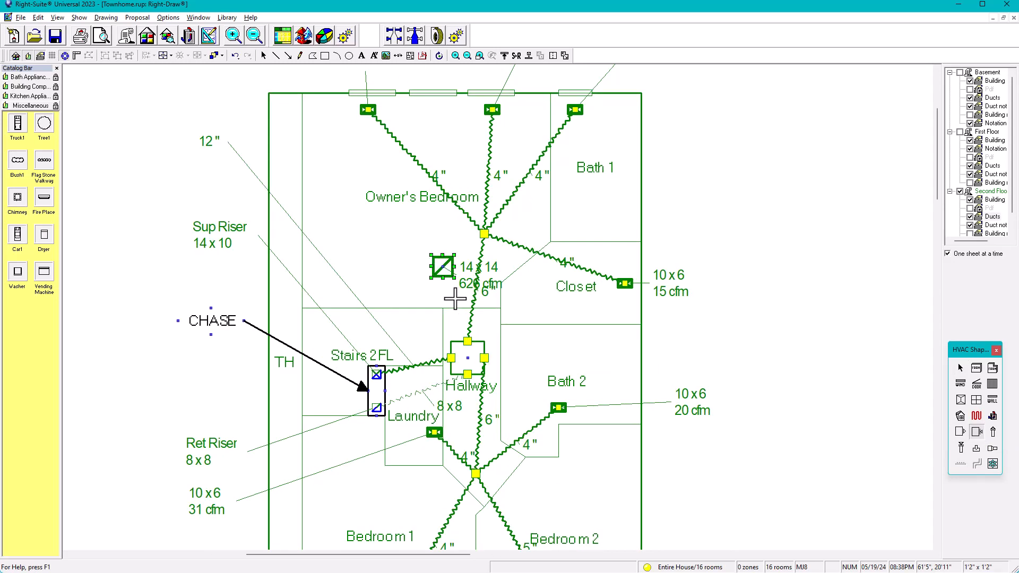
pyautogui.moveTo(533, 423); pyautogui.dragTo(555, 309, button='middle')
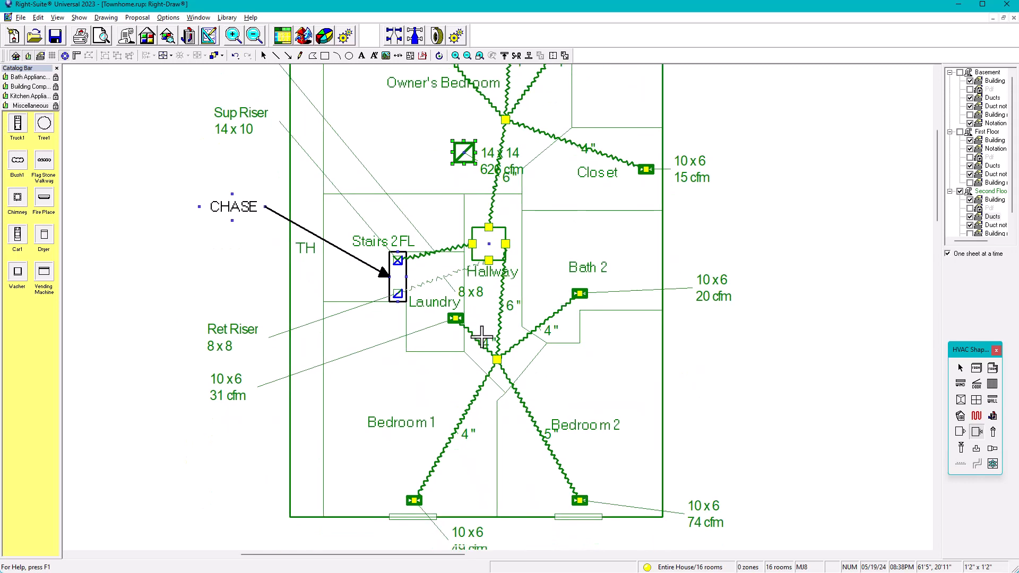
# Step: Place a 14 x 14 return grille in the hallway beside the Laundry and move its label outside the building, below the laundry supply label
pyautogui.moveTo(459, 311); pyautogui.dragTo(487, 328)
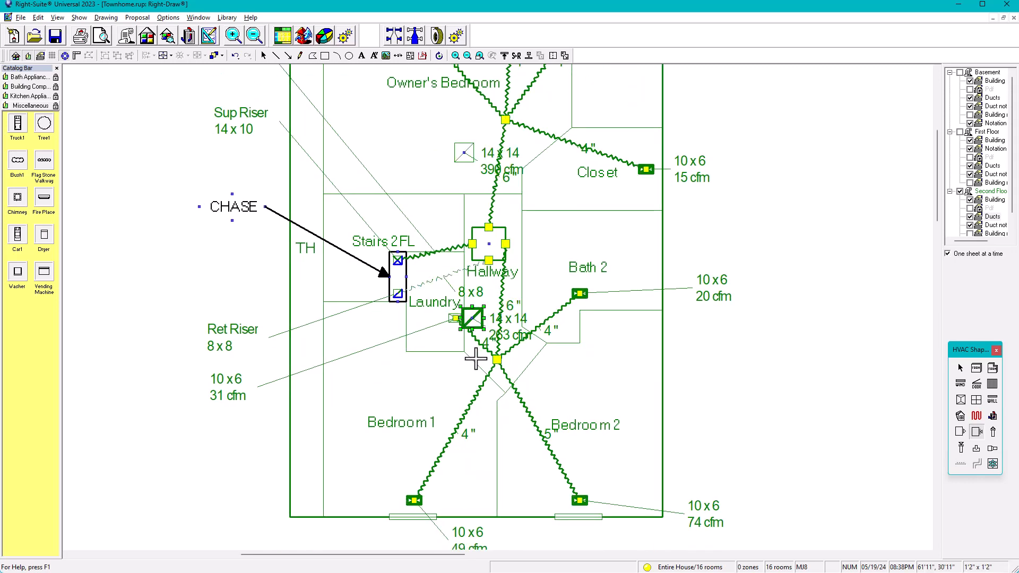
pyautogui.click(960, 368)
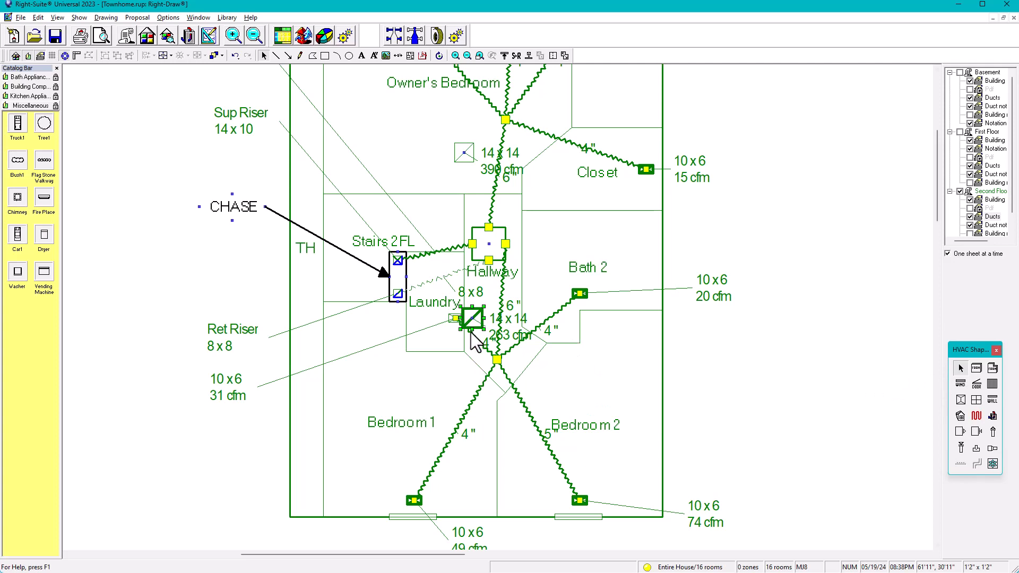
pyautogui.moveTo(474, 317); pyautogui.dragTo(246, 474)
pyautogui.click(517, 318)
# Step: Move the Owner's Bedroom return grille's 14 x 14 label outside the building's left wall, above the 12" duct label
pyautogui.moveTo(524, 225); pyautogui.dragTo(549, 357, button='middle')
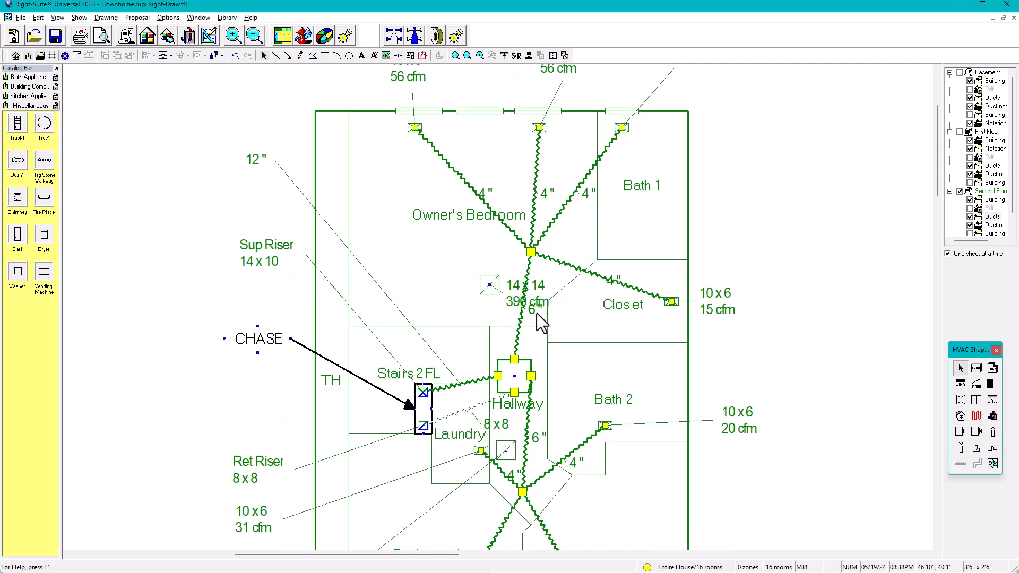
pyautogui.click(536, 312)
pyautogui.moveTo(538, 305); pyautogui.dragTo(279, 110)
pyautogui.scroll(-1, 726, 202)
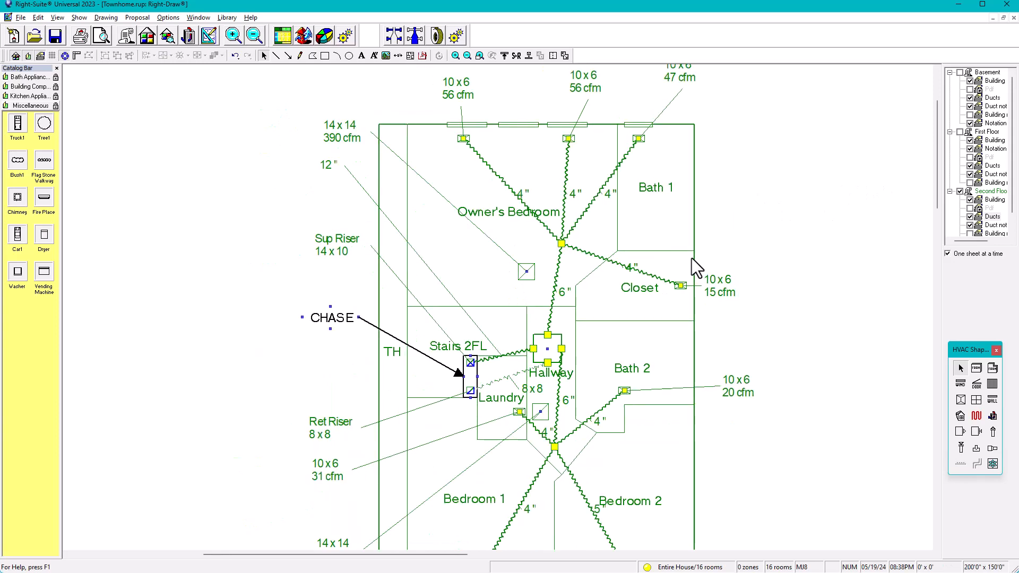
# Step: Shift the Owner's Bedroom return grille slightly closer to the hallway wall and adjust its label outside the building
pyautogui.click(531, 276)
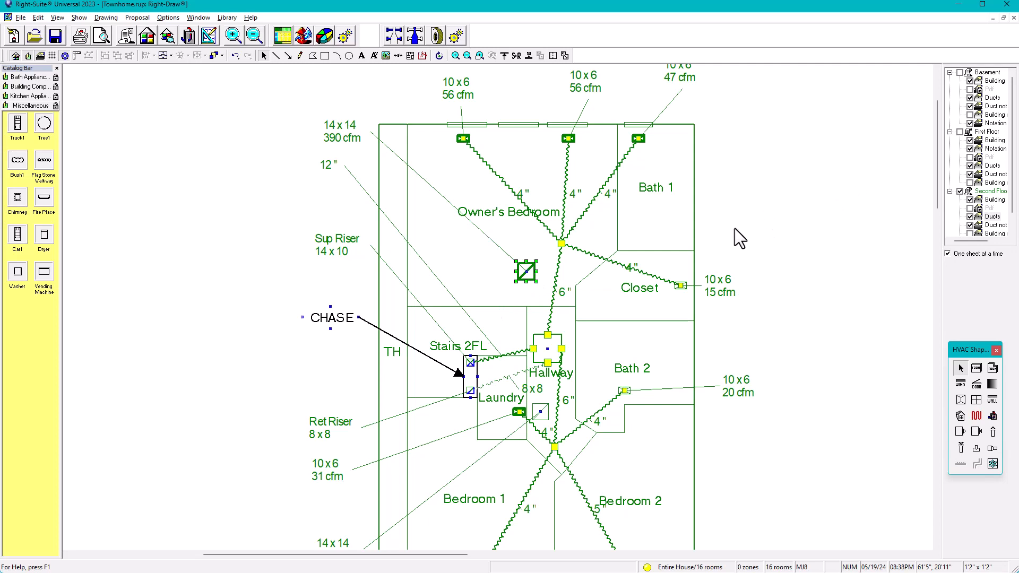
pyautogui.scroll(1, 555, 269)
pyautogui.moveTo(545, 284); pyautogui.dragTo(446, 311, button='middle')
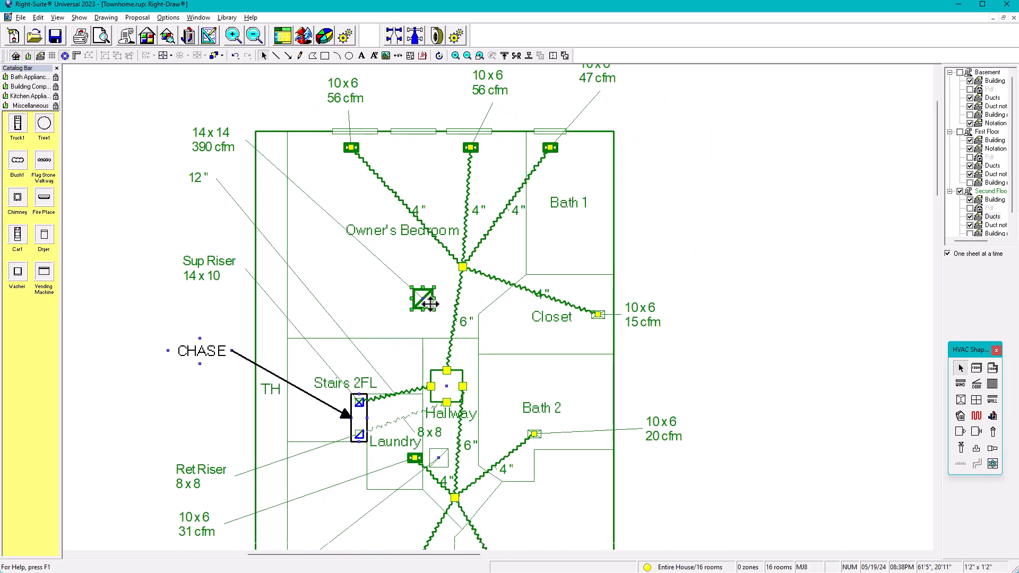
pyautogui.moveTo(429, 300); pyautogui.dragTo(223, 135)
pyautogui.click(843, 199)
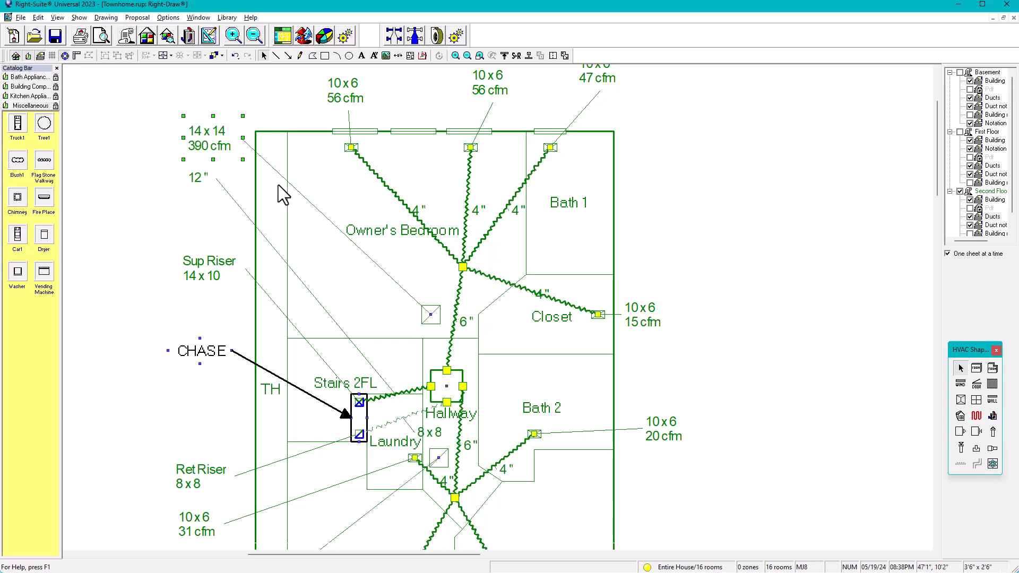
# Step: Examine the two second-floor return grilles, their airflow labels and the supply registers each one serves
pyautogui.scroll(-3, 369, 287)
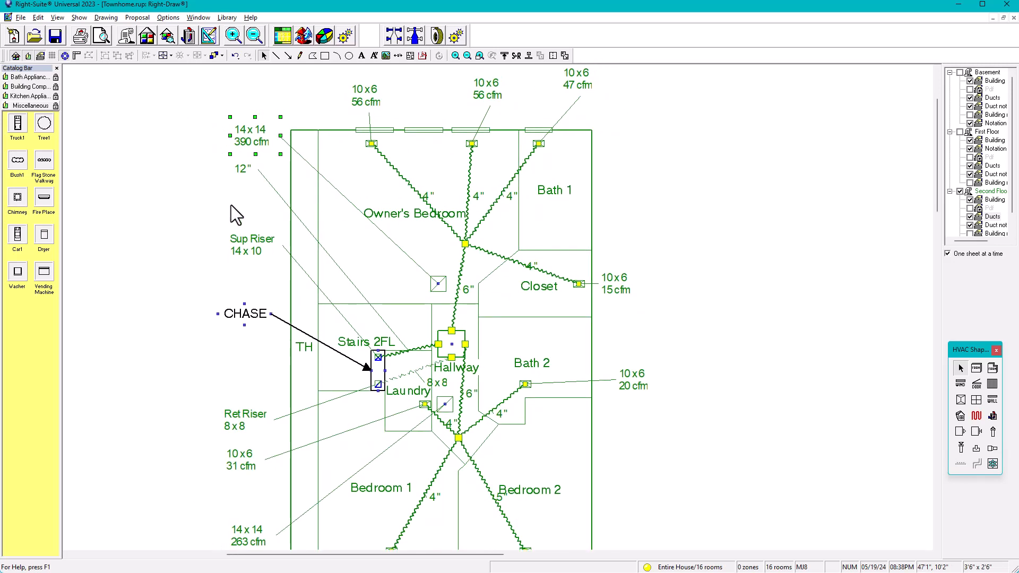
pyautogui.scroll(-2, 428, 346)
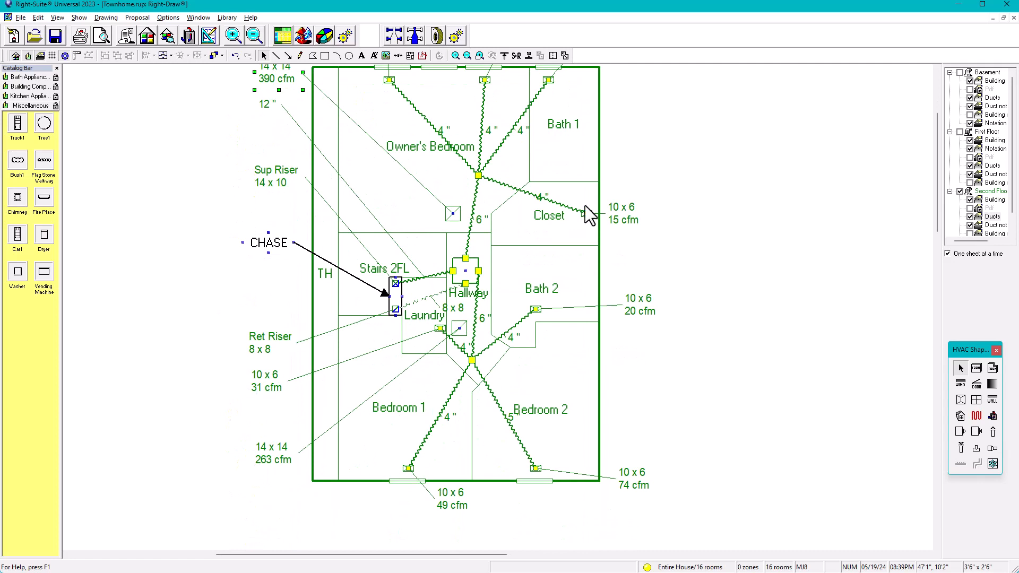
pyautogui.moveTo(579, 213); pyautogui.dragTo(513, 297, button='middle')
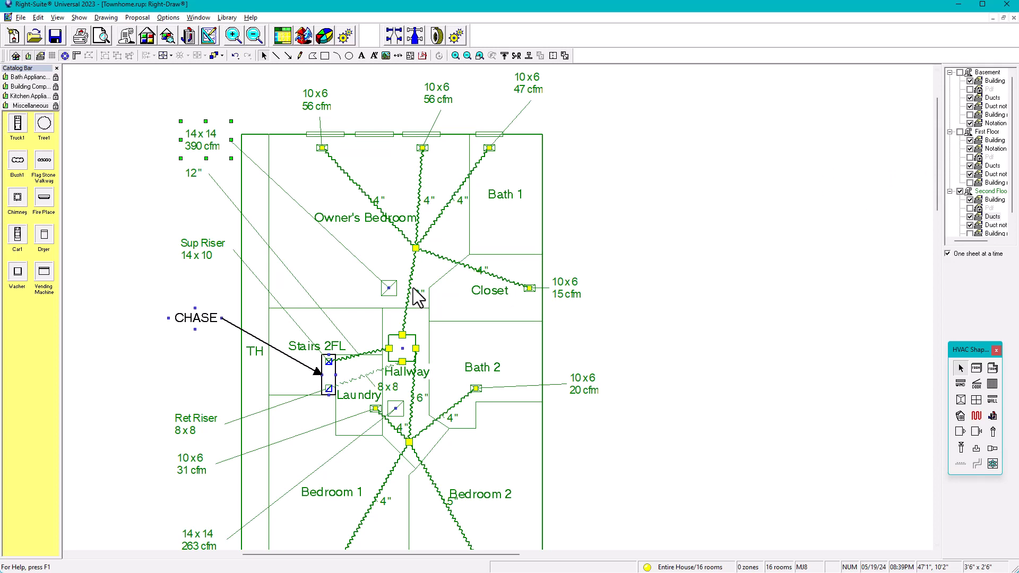
pyautogui.click(389, 289)
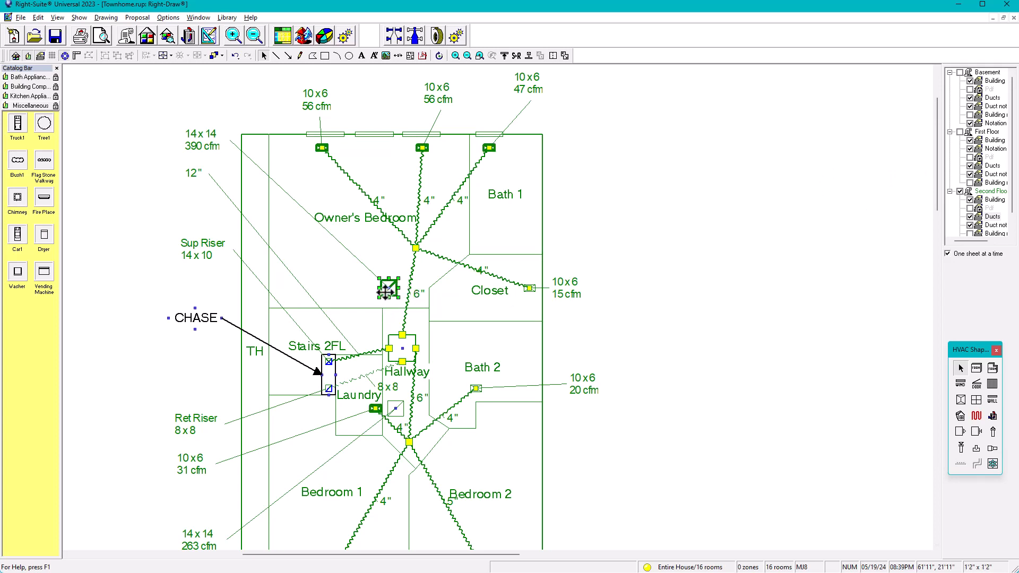
pyautogui.click(397, 412)
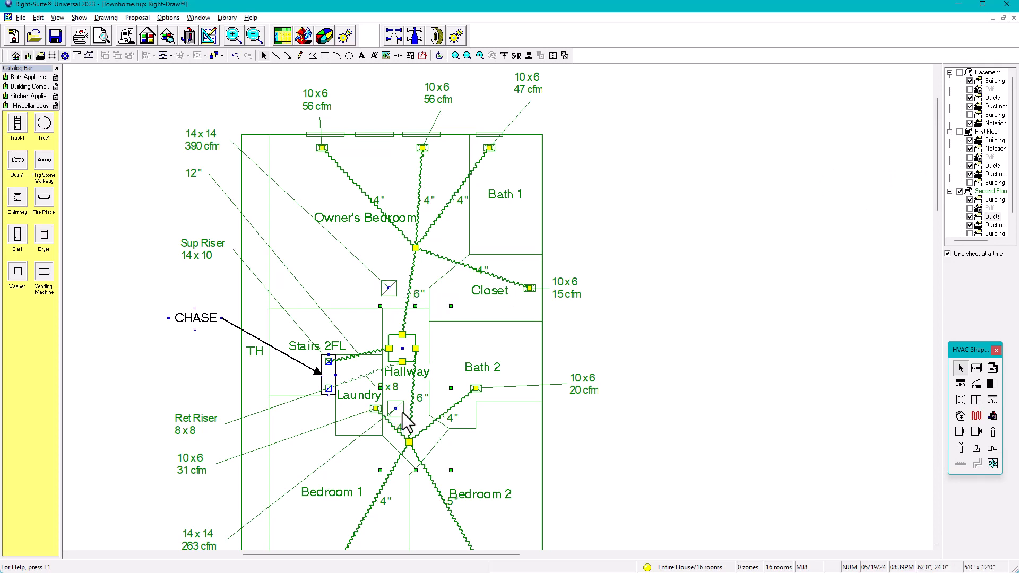
pyautogui.click(393, 290)
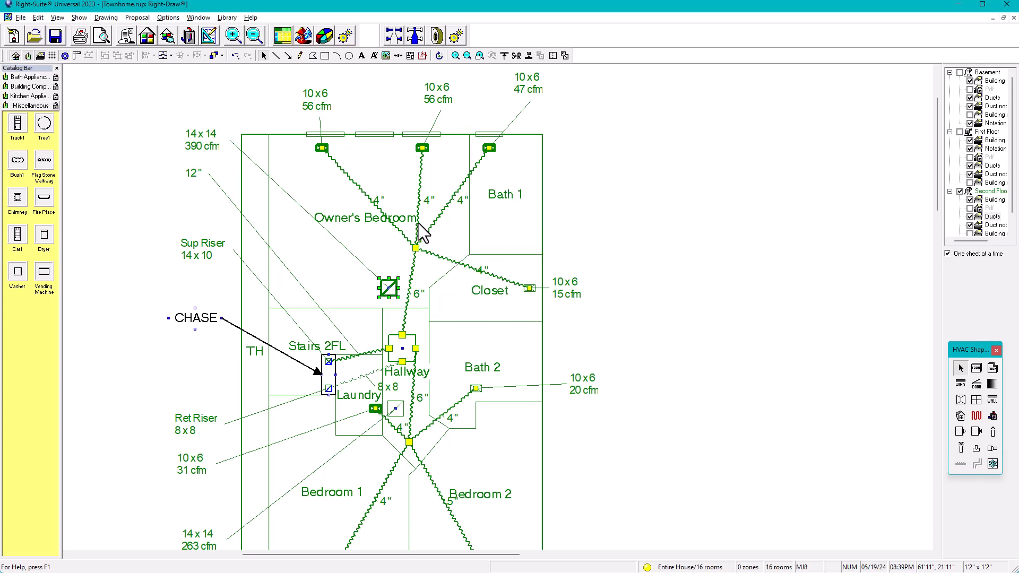
pyautogui.scroll(-2, 324, 334)
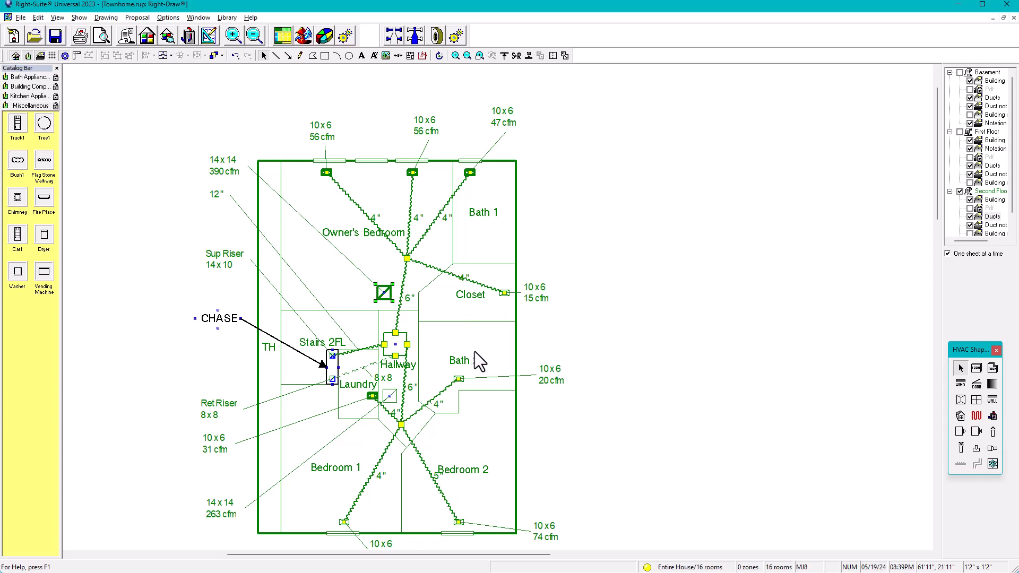
pyautogui.scroll(1, 383, 293)
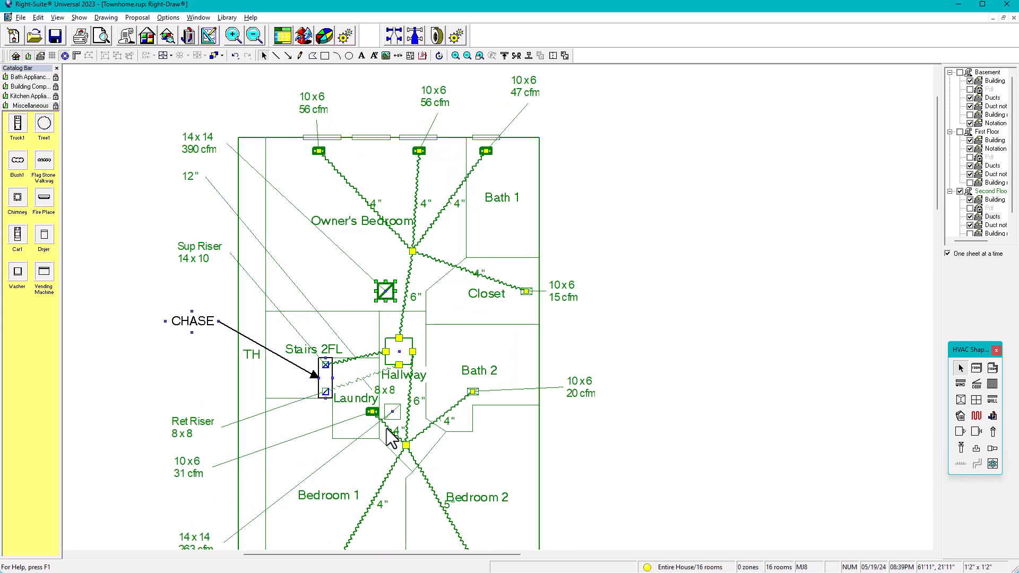
pyautogui.scroll(1, 400, 422)
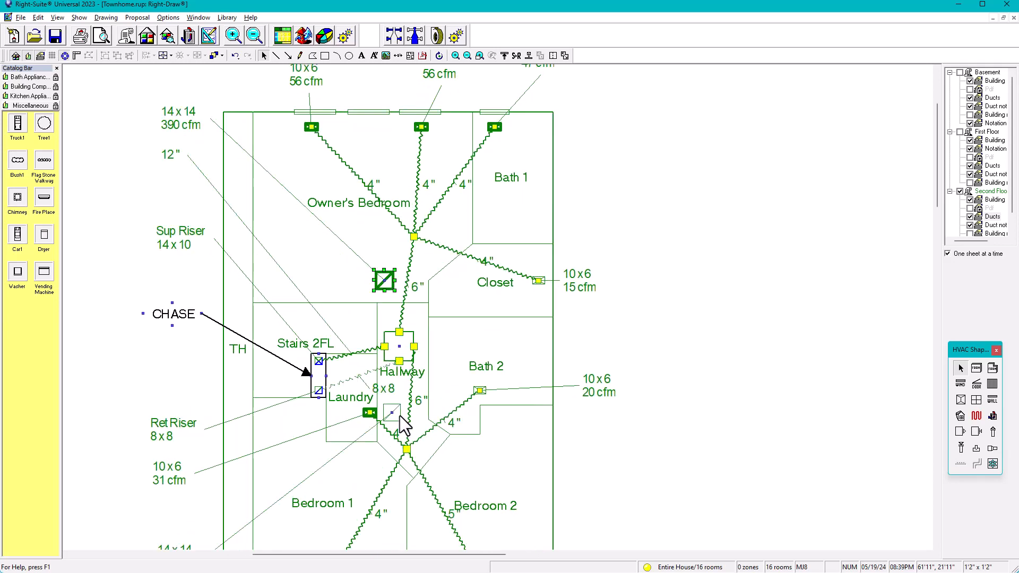
# Step: On the first floor sheet, place a 14 x 14 return grille in the Living Room just below the return riser
pyautogui.click(994, 140)
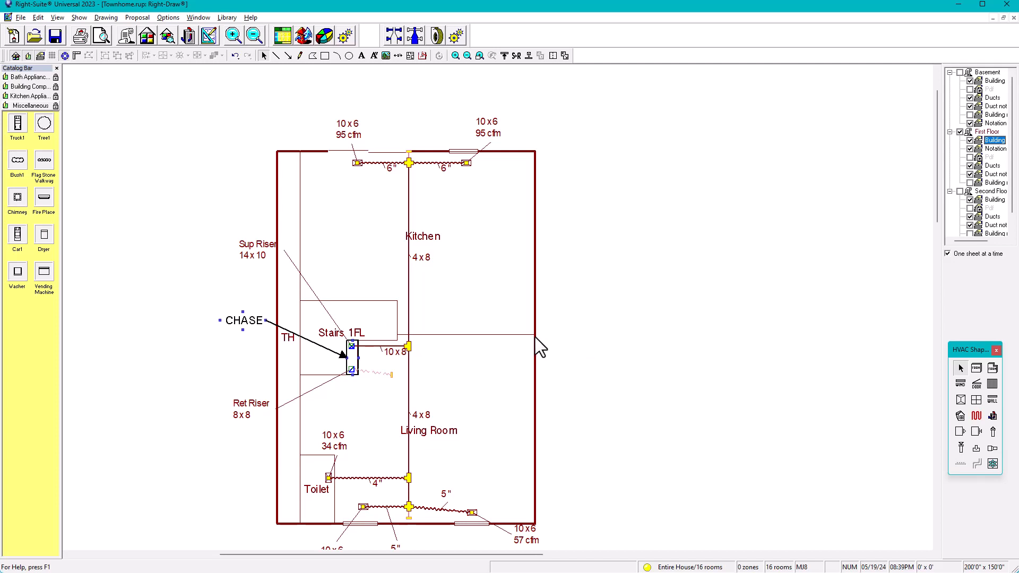
pyautogui.click(976, 432)
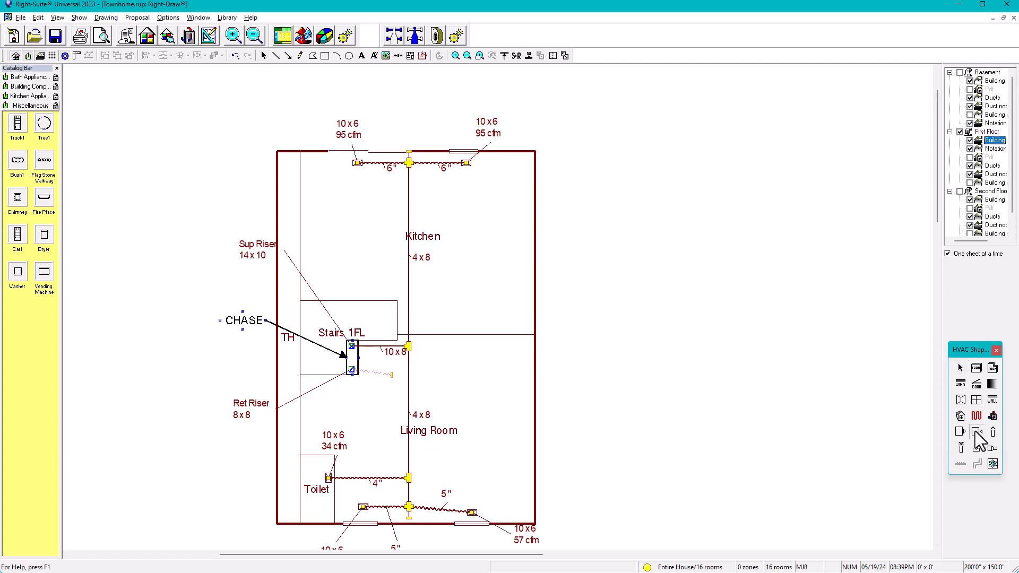
pyautogui.click(383, 403)
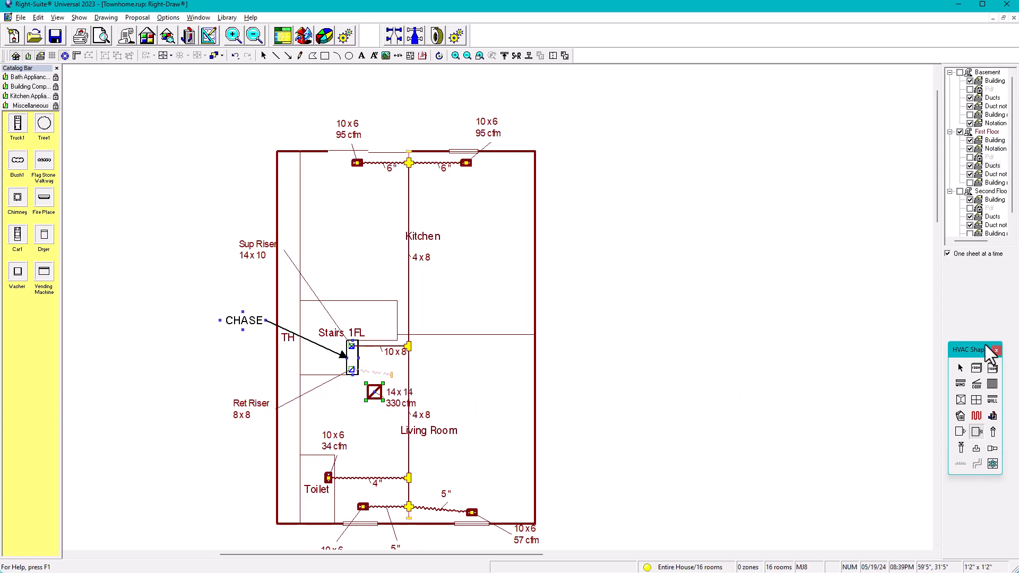
pyautogui.click(956, 371)
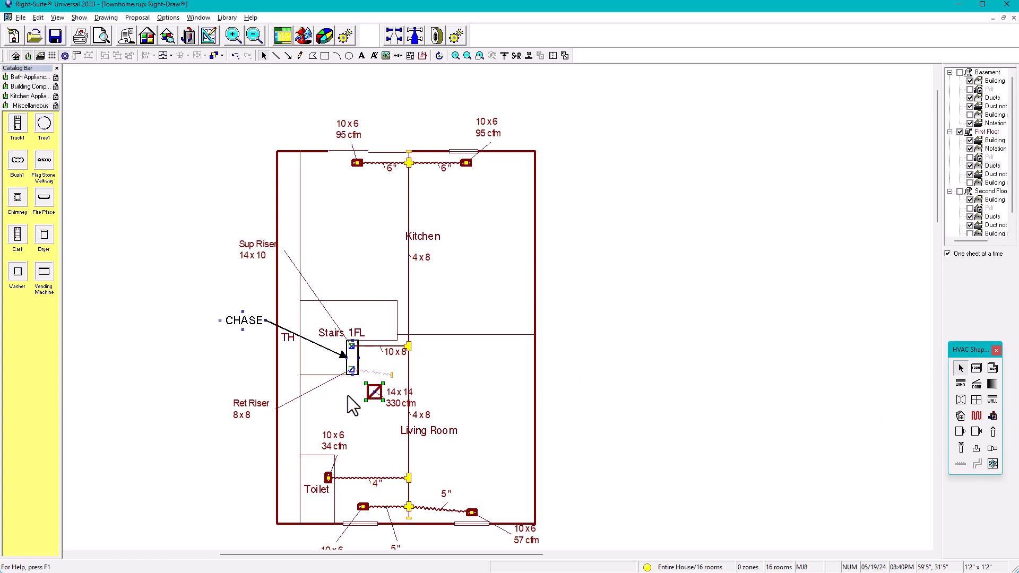
# Step: Move the Living Room return grille's label across the trunk duct, and shift the grille left to just below the stairs wall
pyautogui.click(398, 397)
pyautogui.moveTo(400, 406); pyautogui.dragTo(470, 367)
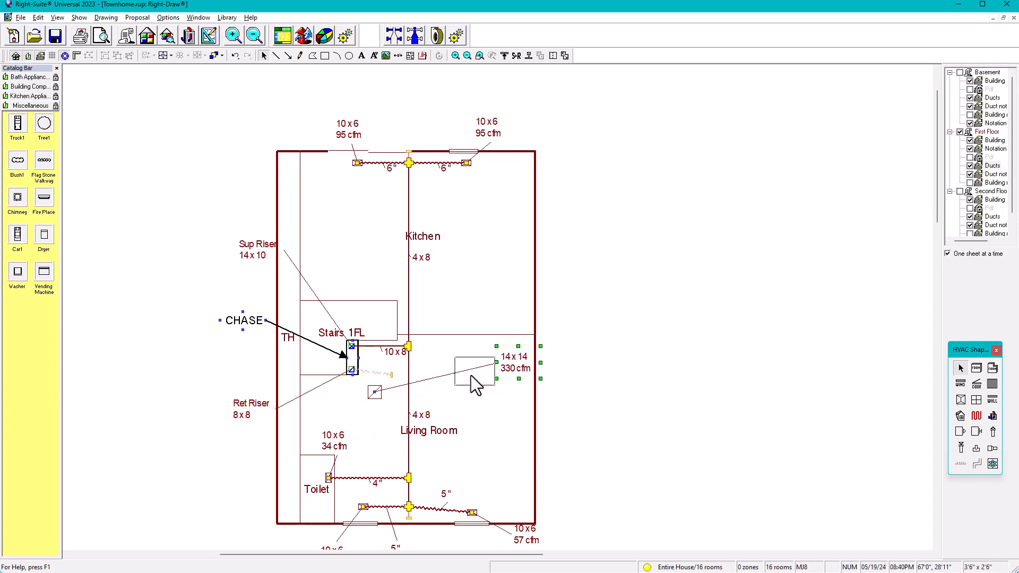
pyautogui.scroll(1, 339, 399)
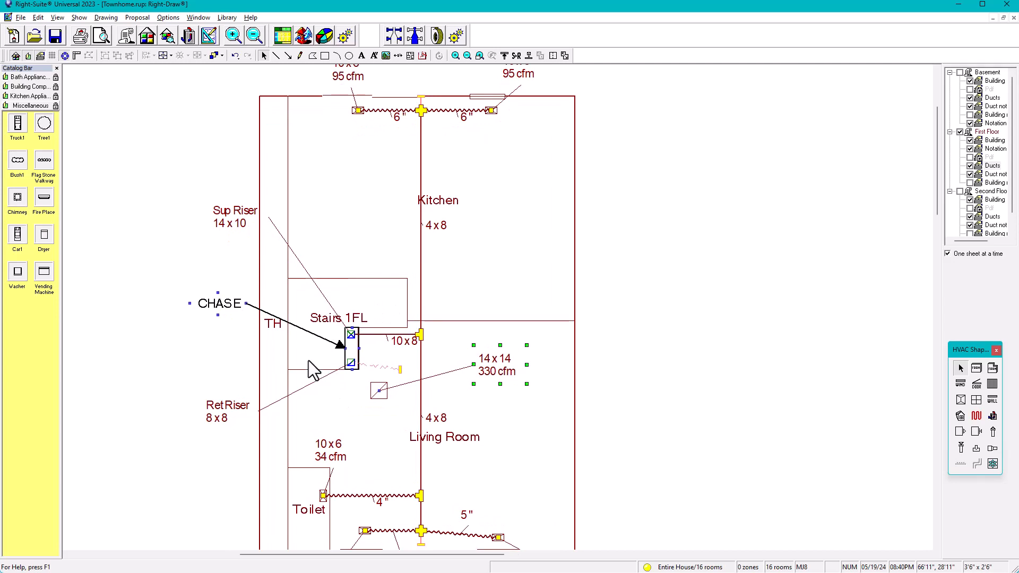
pyautogui.click(374, 396)
pyautogui.moveTo(373, 397); pyautogui.dragTo(318, 407)
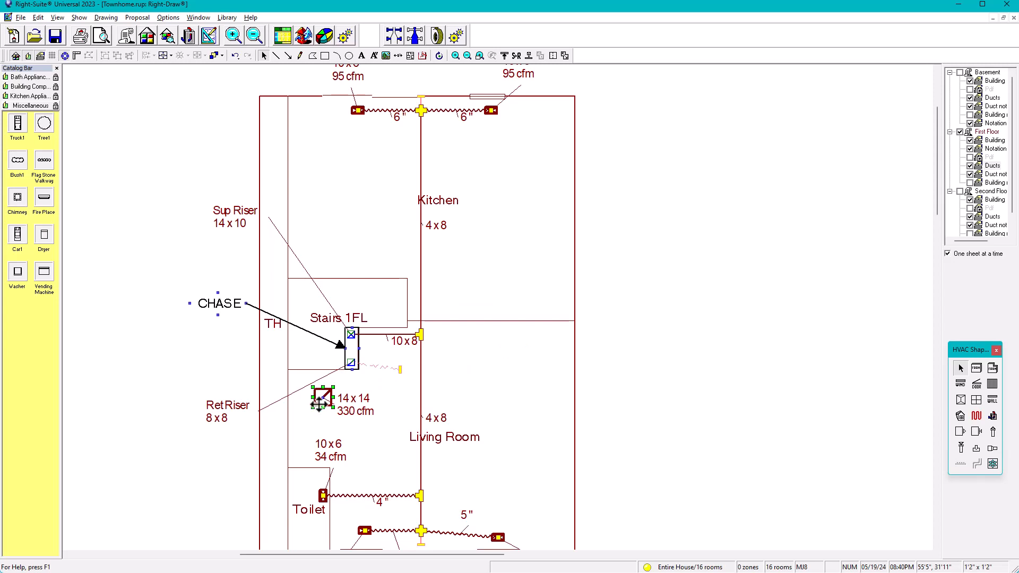
# Step: Change the Living Room return grille's register type to Low wall grille
pyautogui.doubleClick(319, 404)
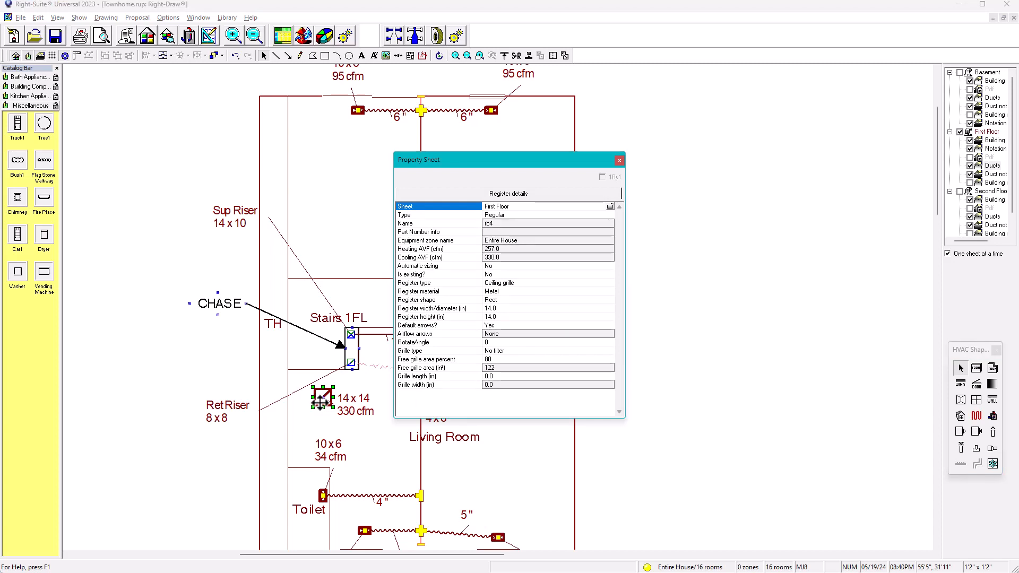
pyautogui.click(531, 282)
pyautogui.click(610, 283)
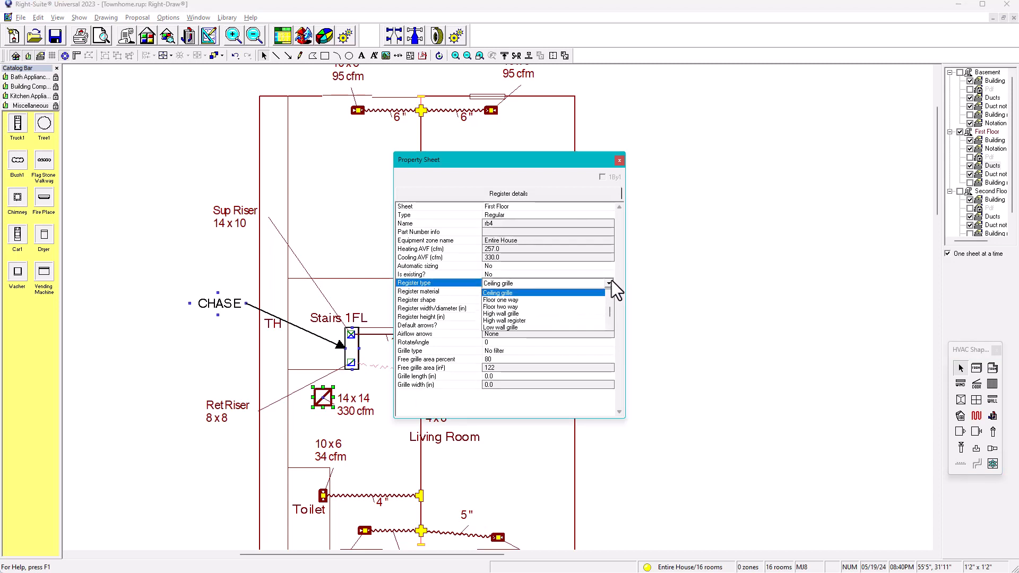
pyautogui.scroll(-1, 524, 305)
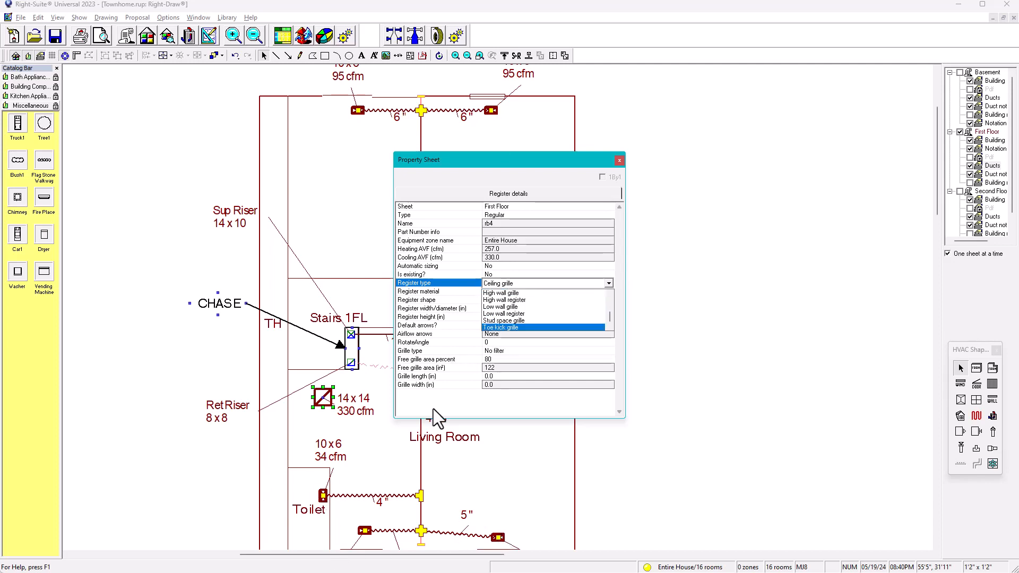
pyautogui.click(504, 308)
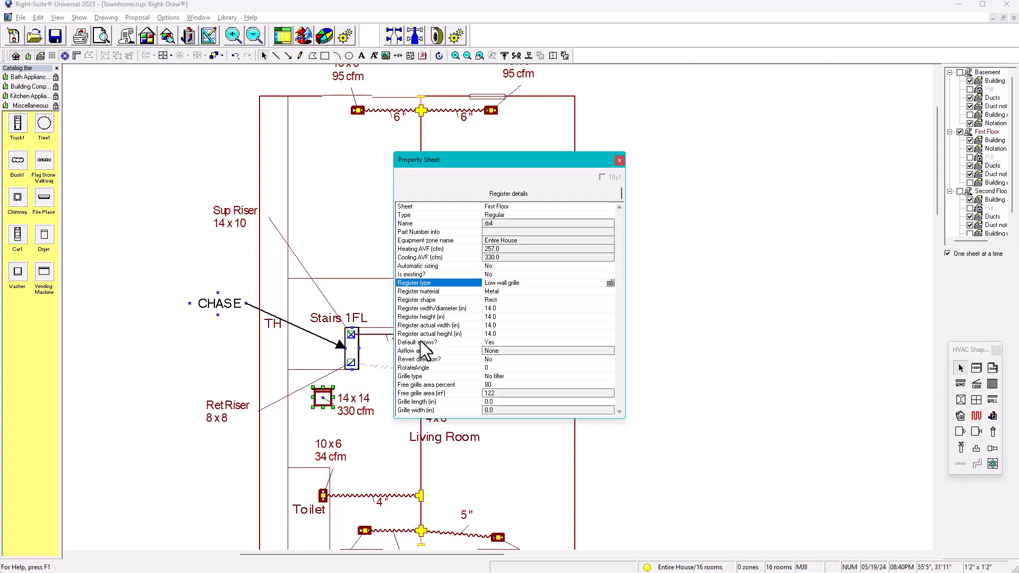
# Step: Turn off the return grille's default arrows and set its airflow arrows to Bottom only
pyautogui.click(492, 342)
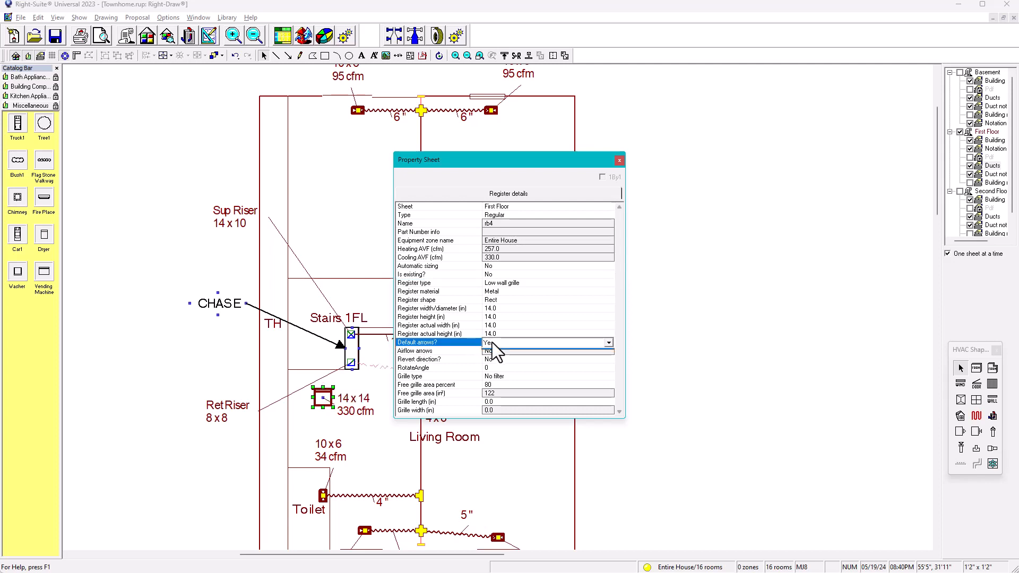
pyautogui.click(493, 358)
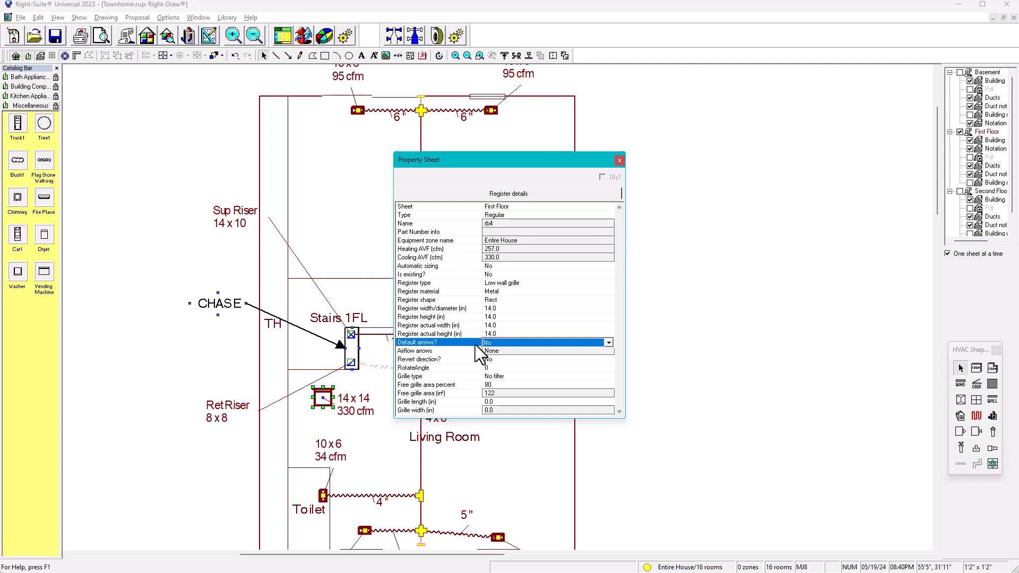
pyautogui.click(488, 350)
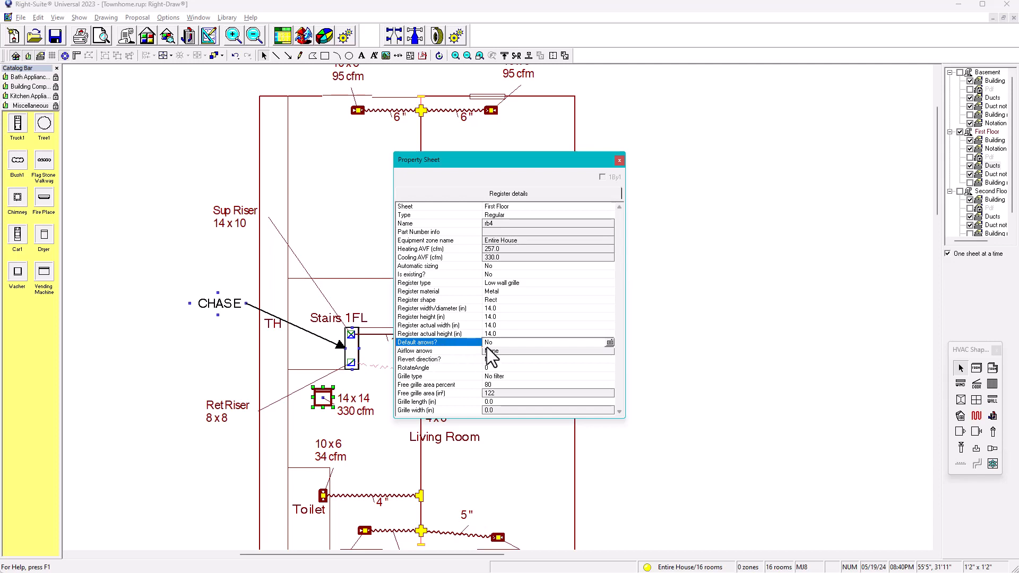
pyautogui.click(496, 351)
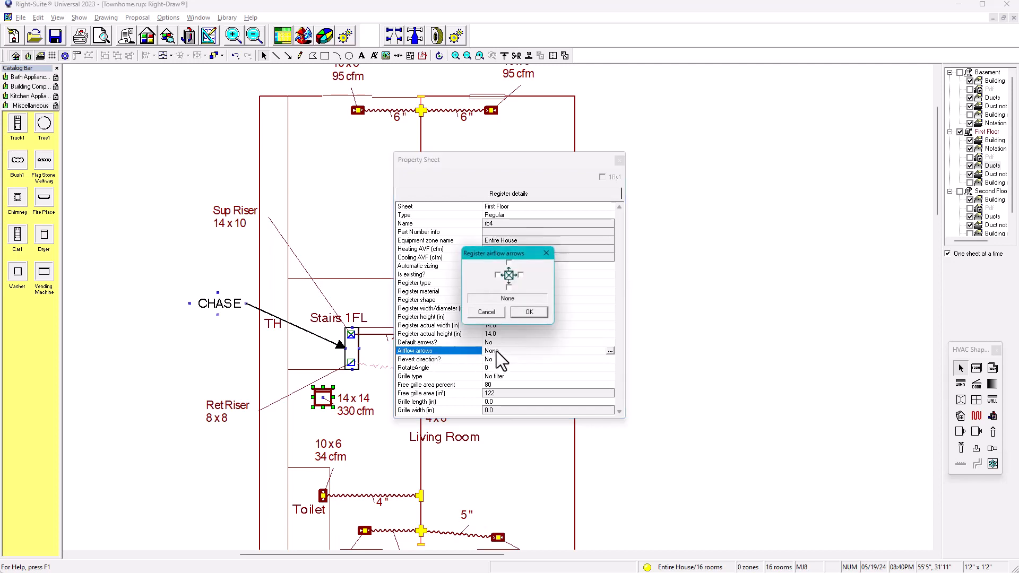
pyautogui.click(509, 289)
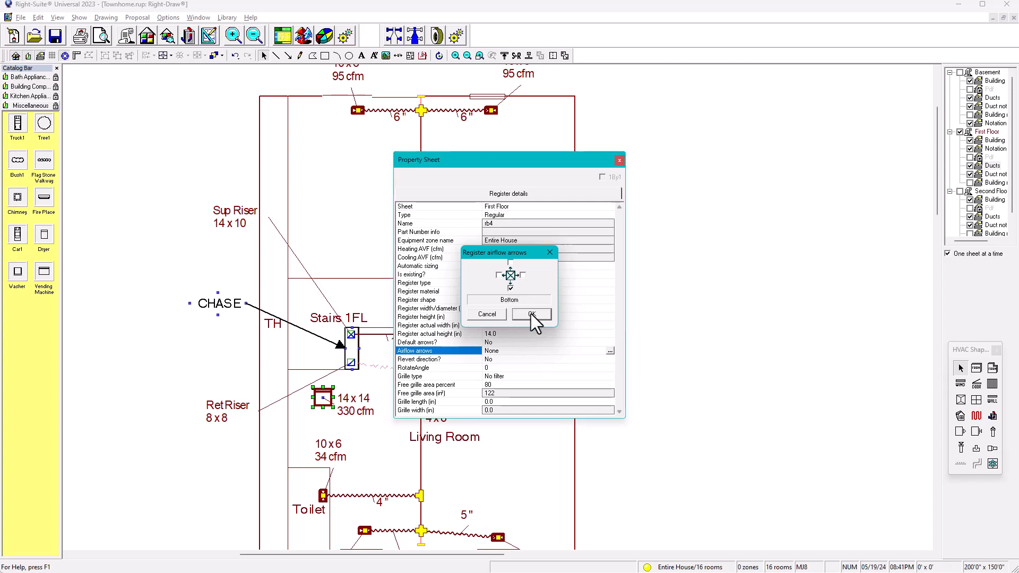
pyautogui.click(530, 313)
# Step: Set the Living Room return grille's rotation angle to 180
pyautogui.click(325, 399)
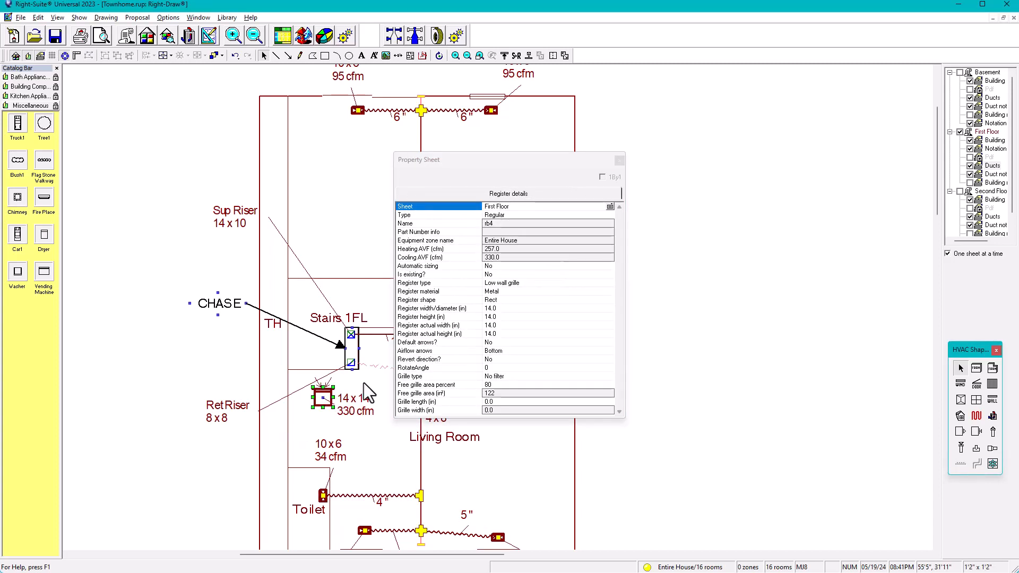
pyautogui.click(493, 368)
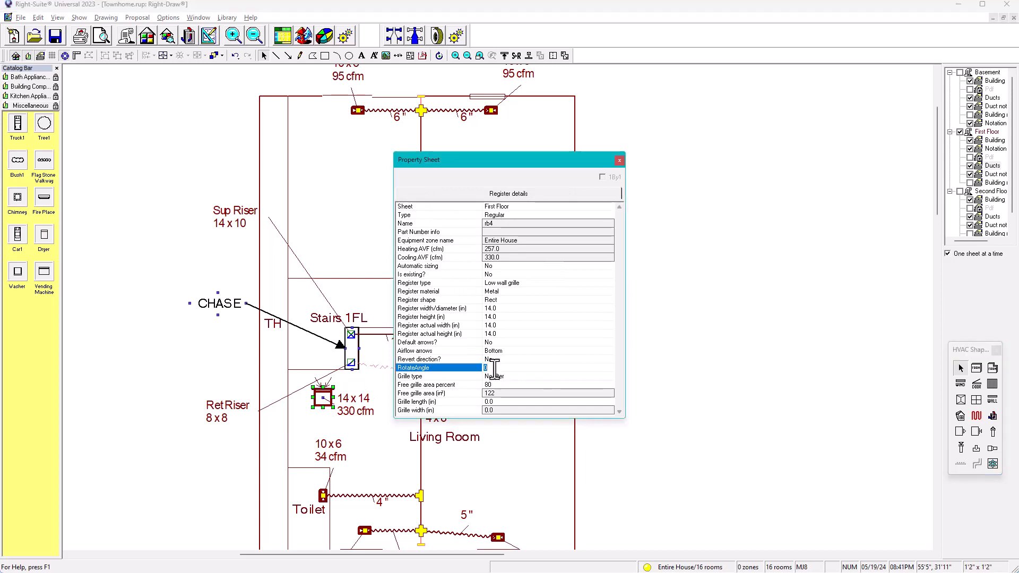
pyautogui.write('180')
pyautogui.press('Return')
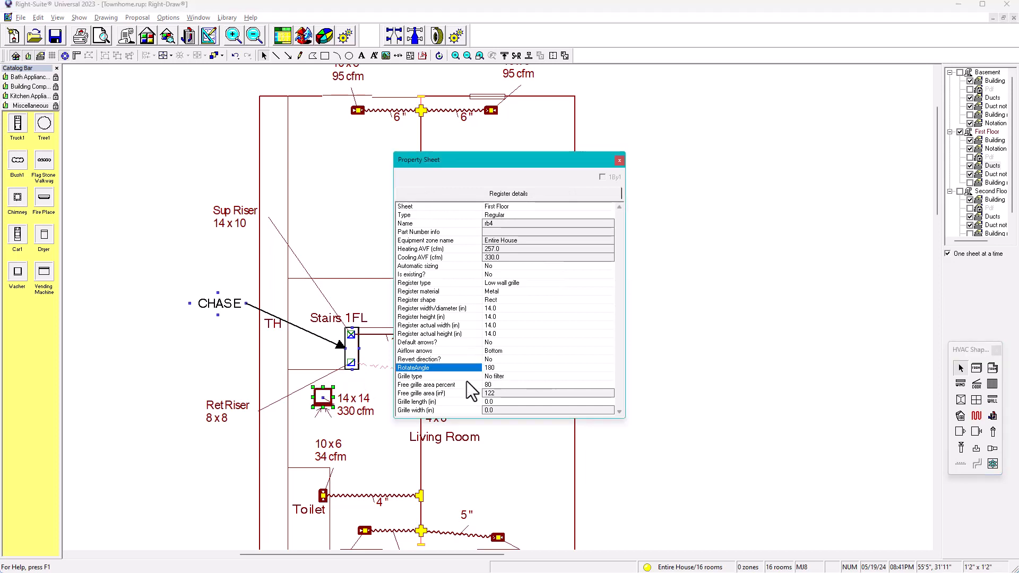
# Step: Move the Living Room return grille up so that it sits on the wall line below the stairs
pyautogui.scroll(1, 323, 396)
pyautogui.click(330, 384)
pyautogui.moveTo(330, 384); pyautogui.dragTo(330, 366)
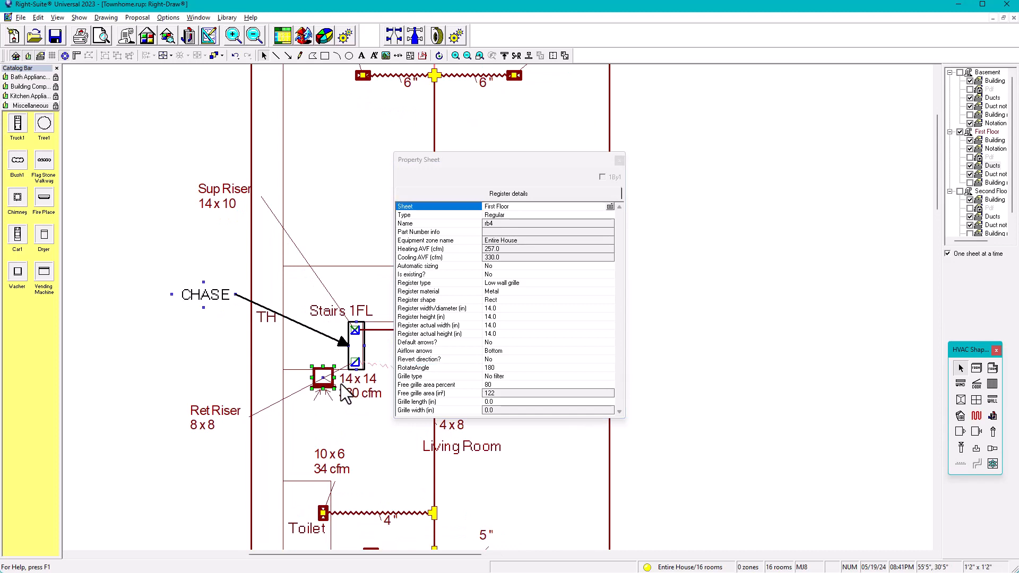
pyautogui.click(214, 378)
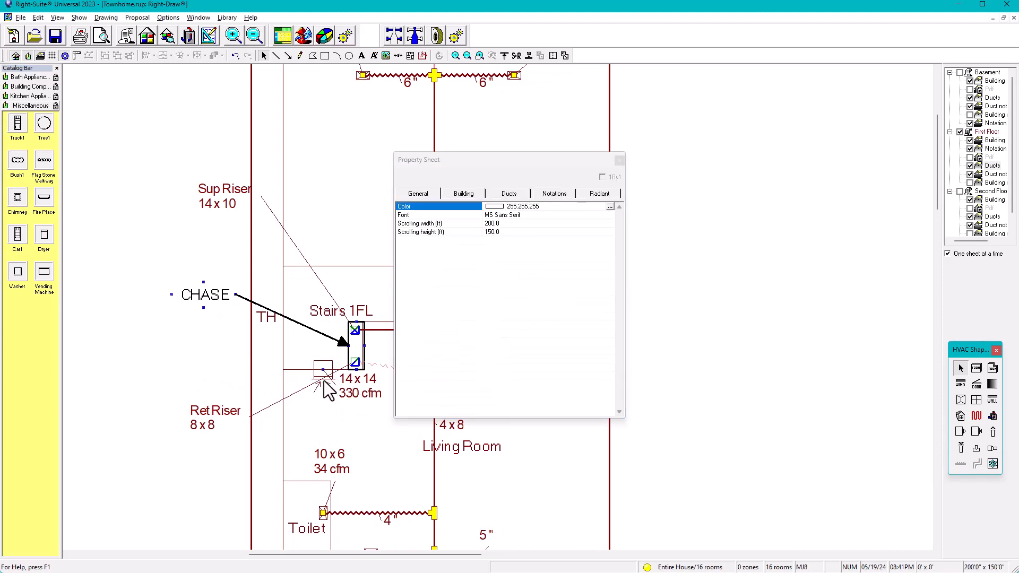
# Step: Move the return grille's size and airflow label outside the left exterior wall, and the Ret Riser label outside the right exterior wall
pyautogui.moveTo(375, 394); pyautogui.dragTo(164, 375)
pyautogui.click(188, 425)
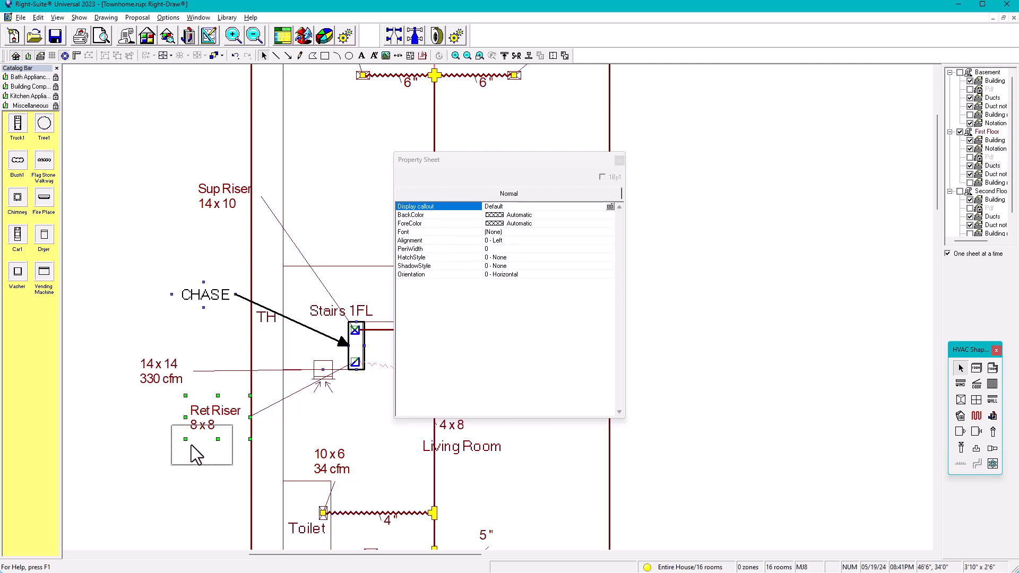
pyautogui.moveTo(209, 419); pyautogui.dragTo(175, 471)
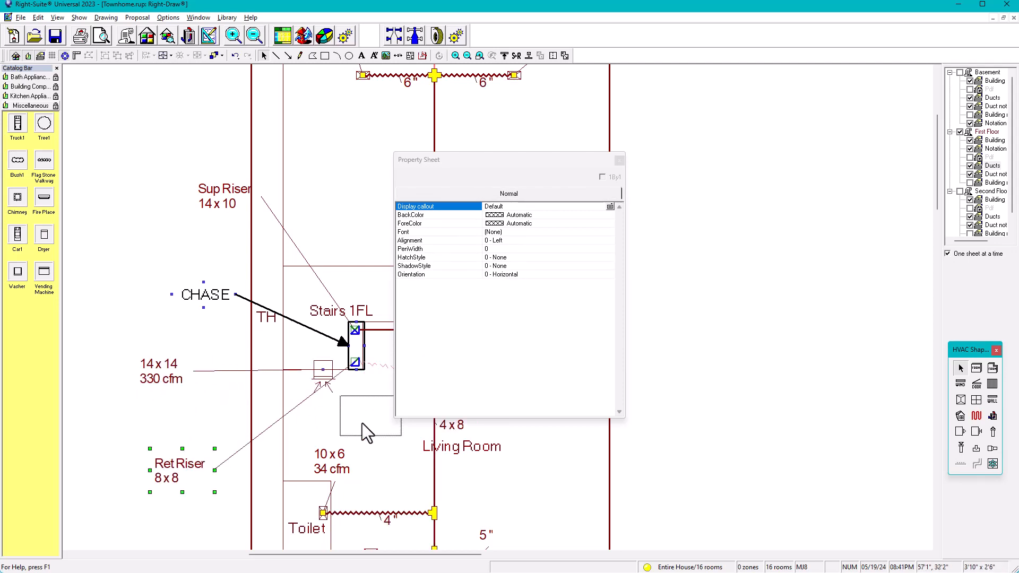
pyautogui.moveTo(581, 460); pyautogui.dragTo(682, 364)
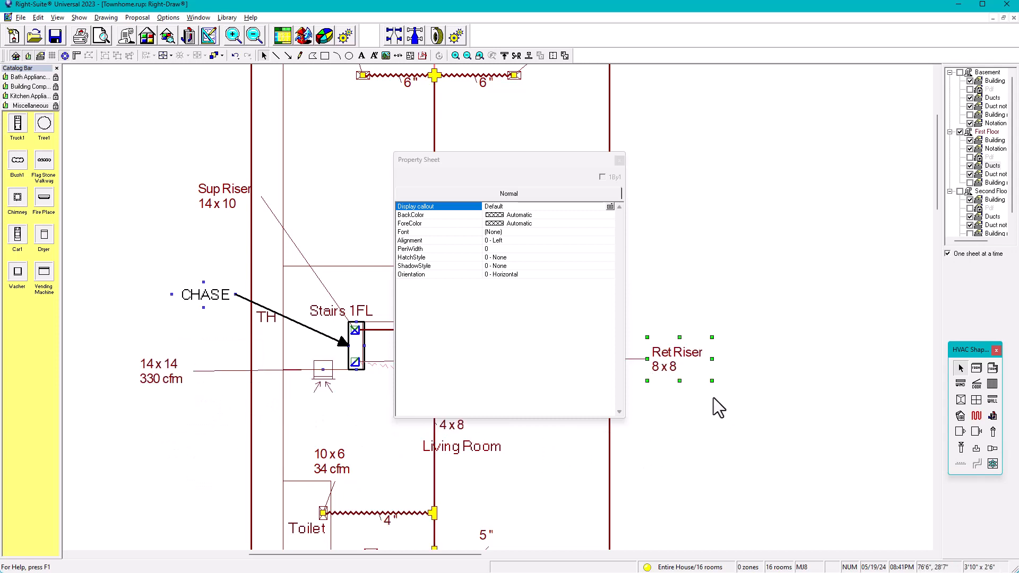
pyautogui.click(740, 400)
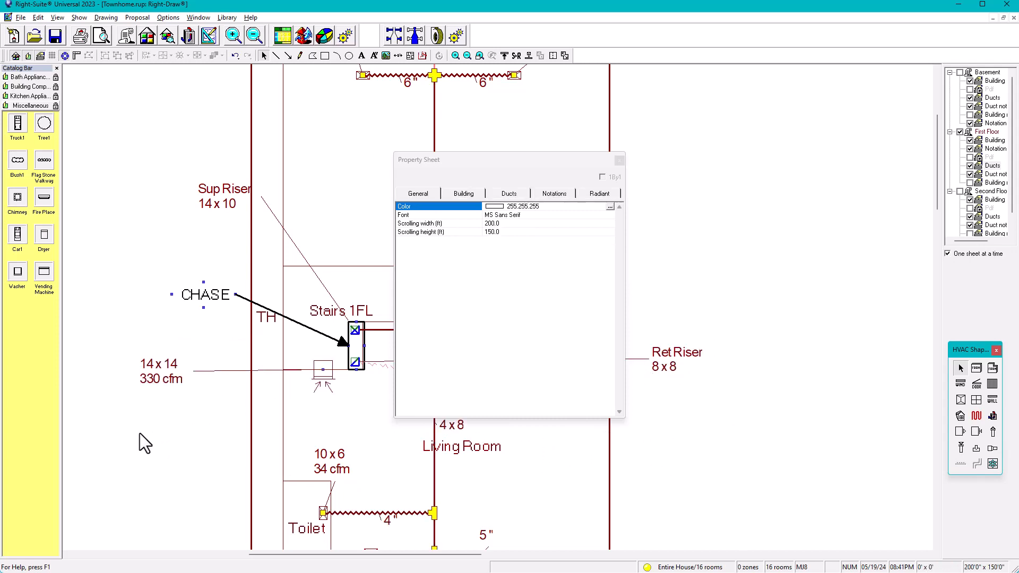
pyautogui.moveTo(156, 372); pyautogui.dragTo(169, 403)
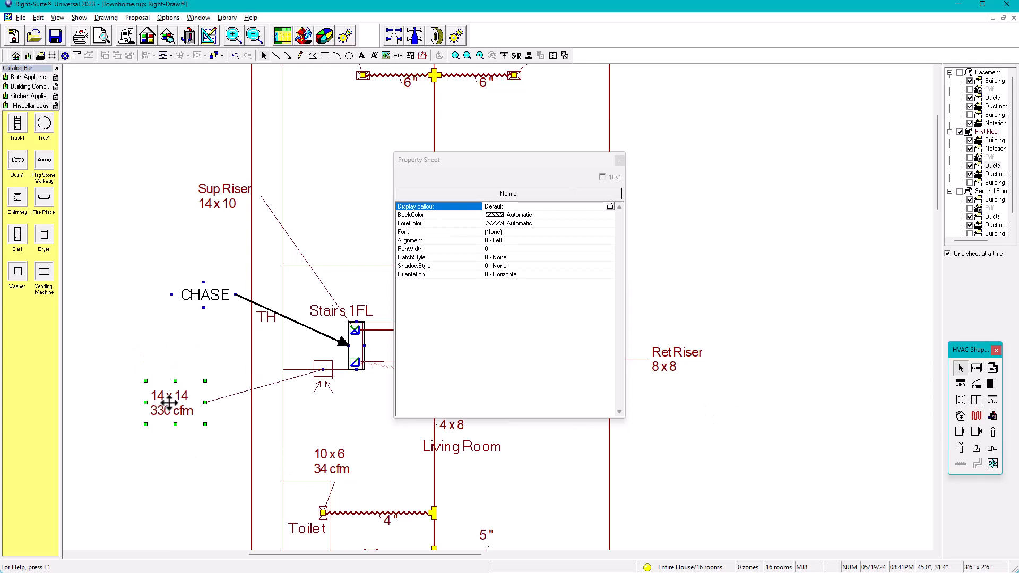
pyautogui.click(141, 356)
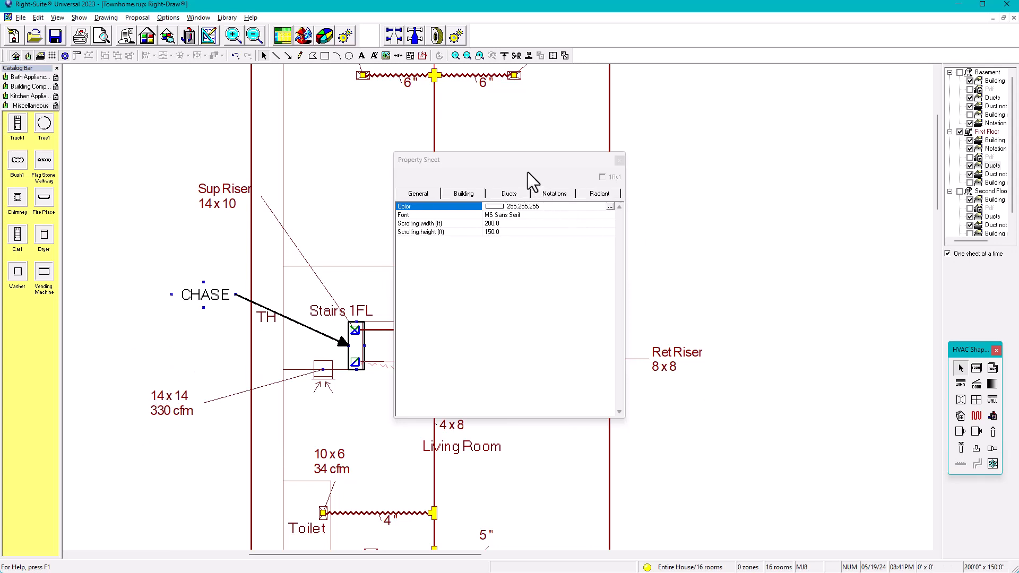
# Step: Move the property sheet clear of the plan and compare the return grille placement on the Basement and First Floor sheets
pyautogui.moveTo(523, 160)
pyautogui.mouseDown()
pyautogui.moveTo(704, 116)
pyautogui.moveTo(826, 69)
pyautogui.mouseUp()
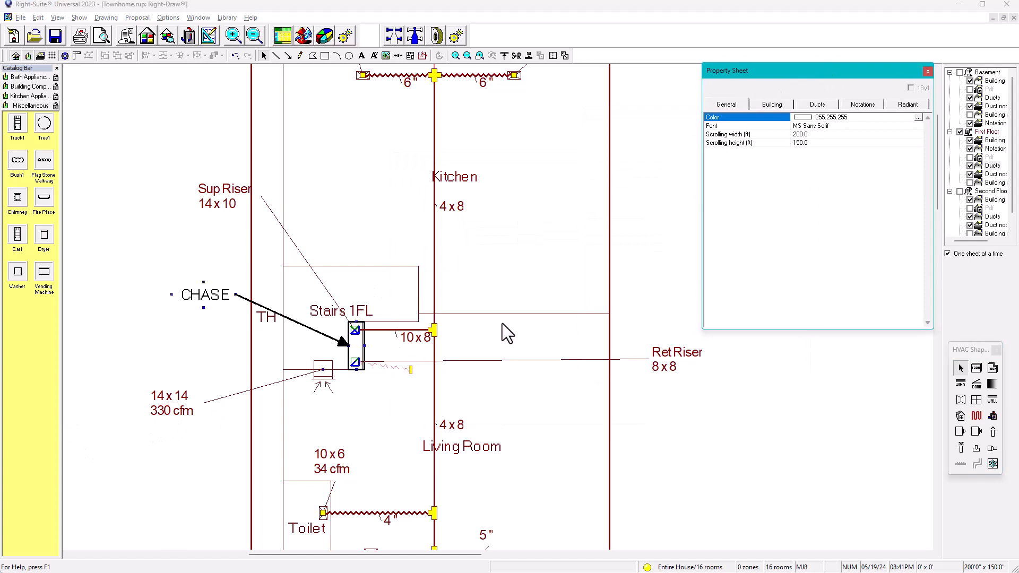
pyautogui.scroll(-2, 502, 323)
pyautogui.moveTo(630, 263); pyautogui.dragTo(476, 327, button='middle')
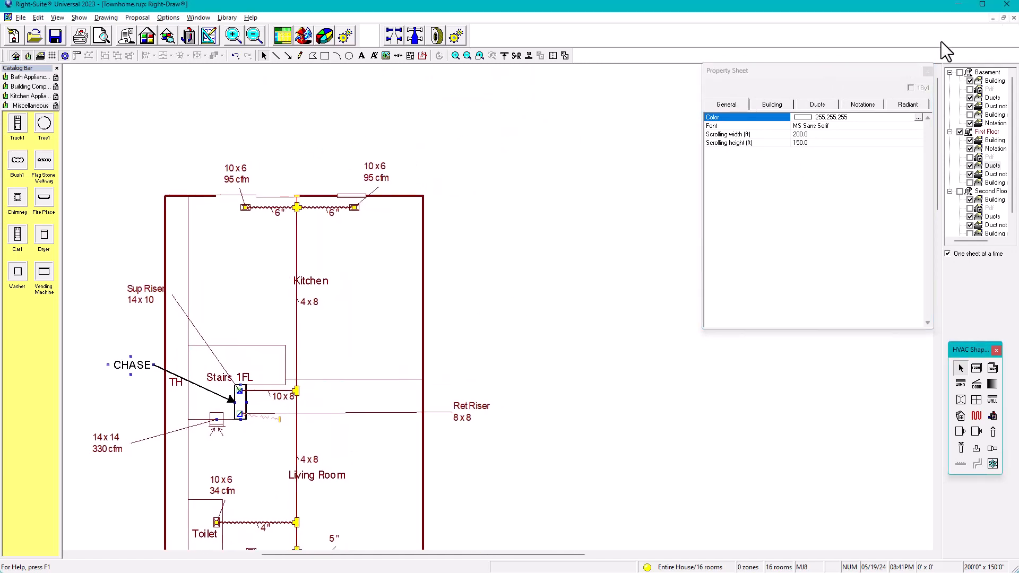
pyautogui.click(987, 75)
pyautogui.scroll(-1, 404, 406)
pyautogui.moveTo(393, 406); pyautogui.dragTo(535, 311, button='middle')
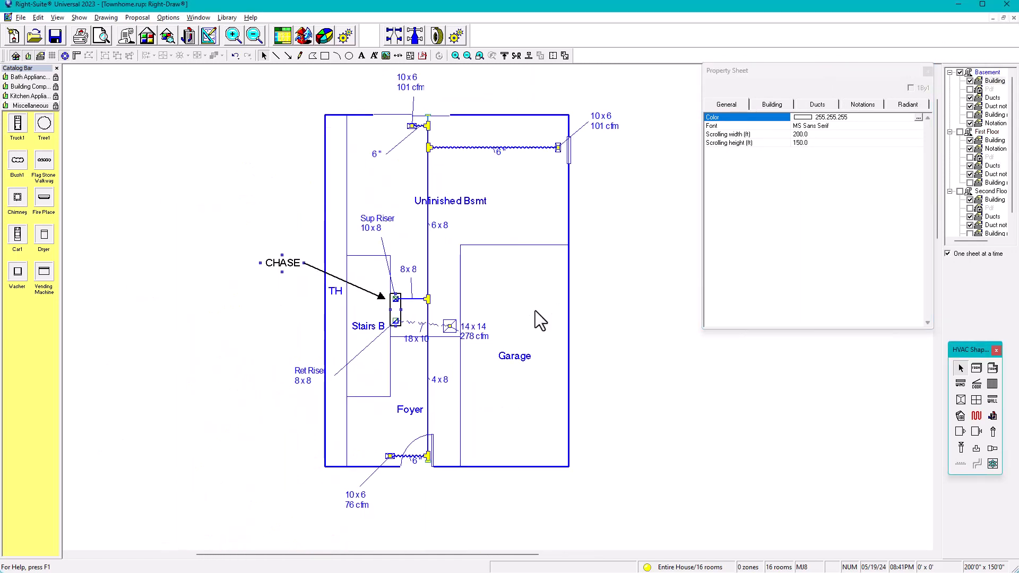
pyautogui.scroll(4, 468, 314)
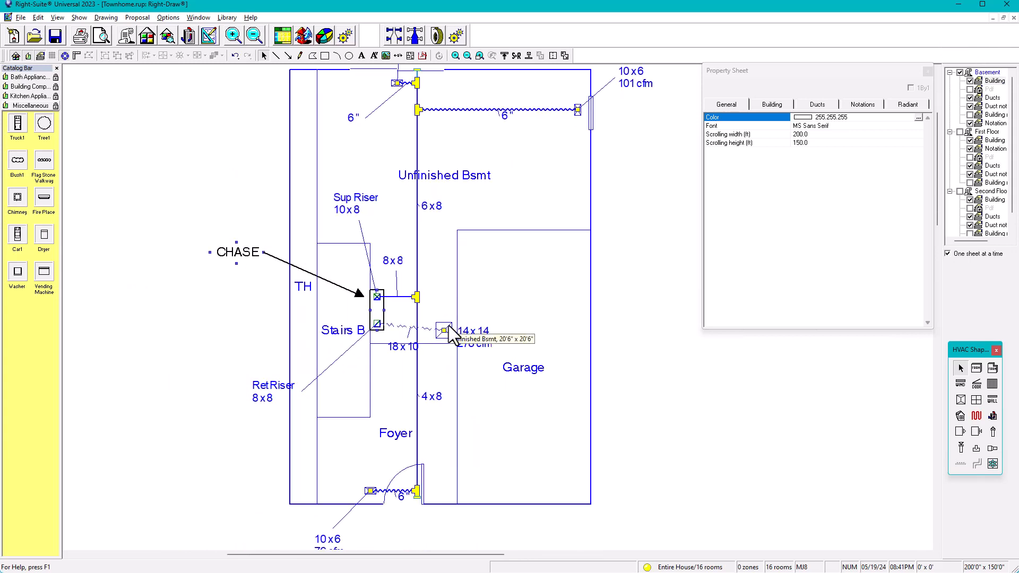
pyautogui.scroll(-5, 584, 353)
pyautogui.moveTo(586, 341); pyautogui.dragTo(476, 385, button='middle')
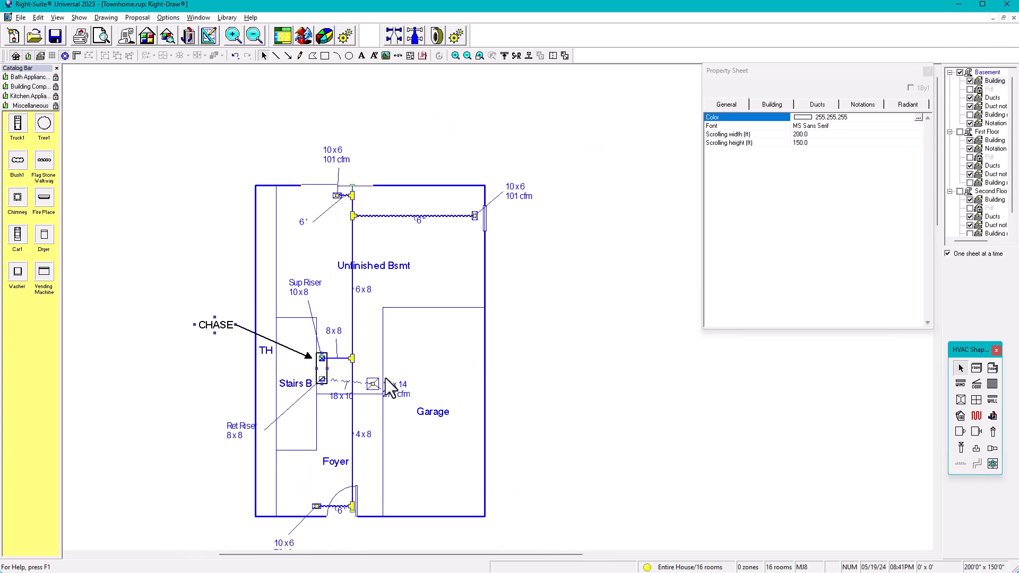
pyautogui.click(980, 139)
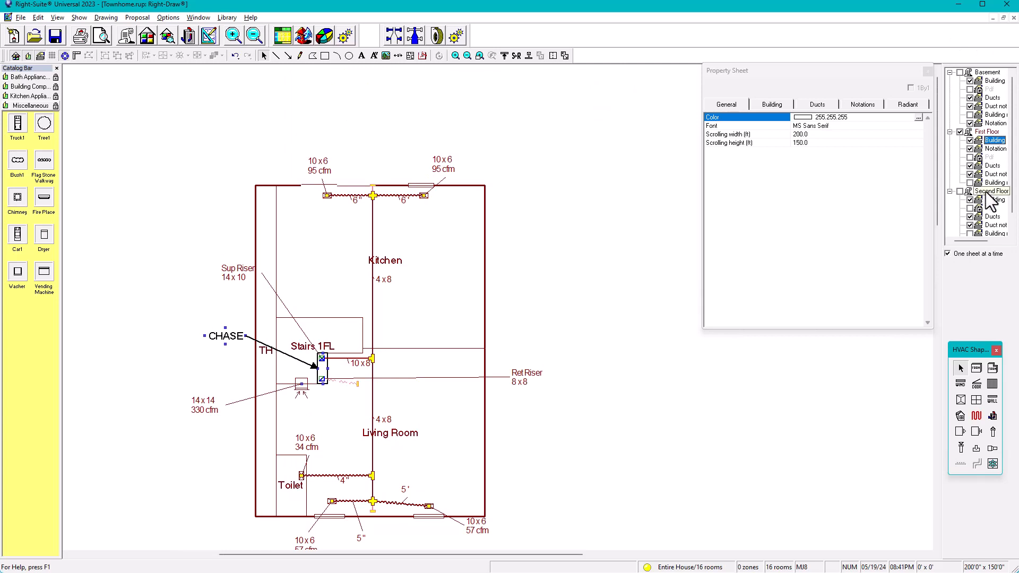
pyautogui.click(993, 81)
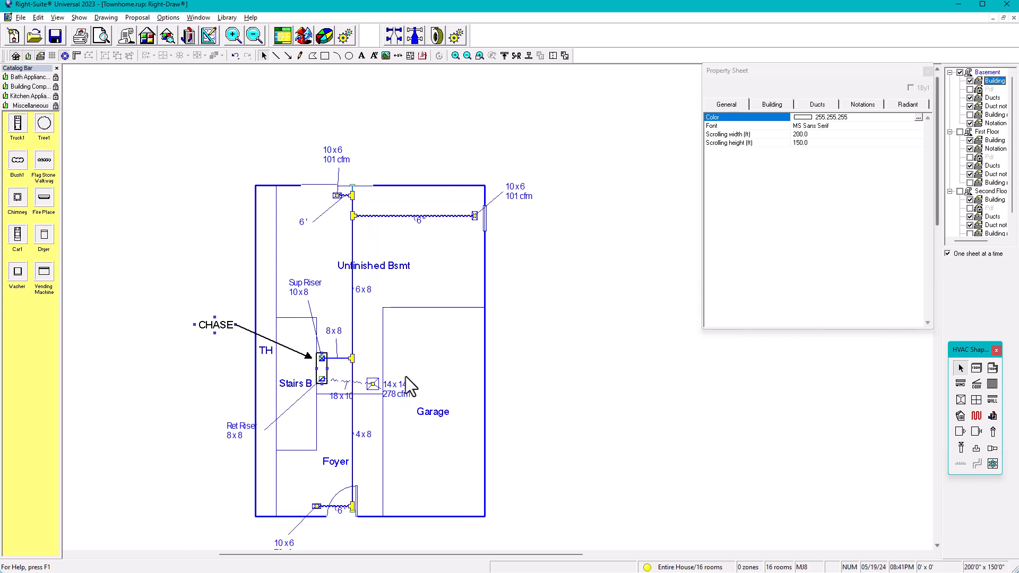
pyautogui.click(993, 140)
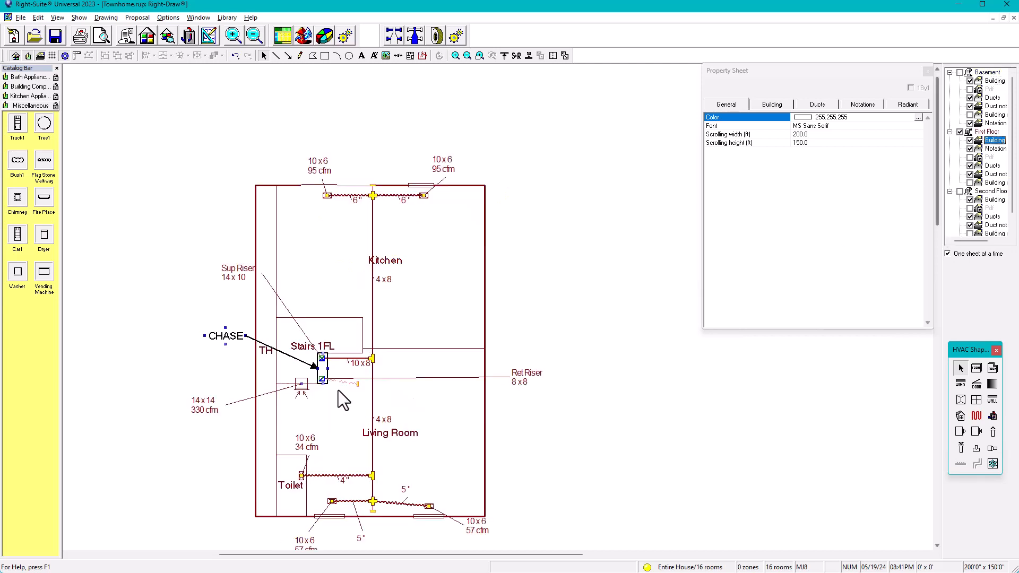
# Step: Switch to the Second Floor and examine which supply registers are assigned to the Owner's Bedroom return grille
pyautogui.click(985, 198)
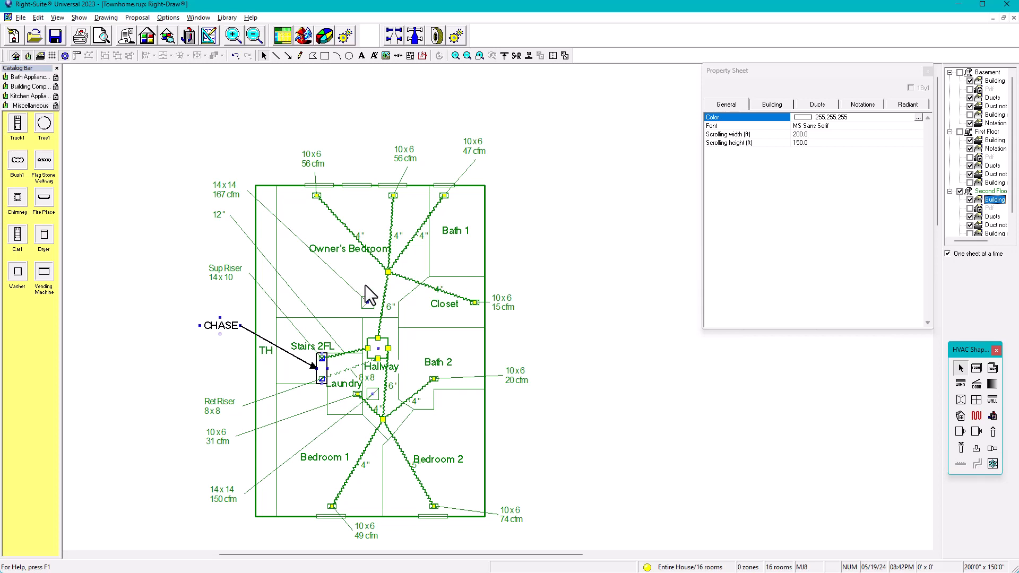
pyautogui.scroll(1, 364, 286)
pyautogui.moveTo(404, 284); pyautogui.dragTo(356, 358, button='middle')
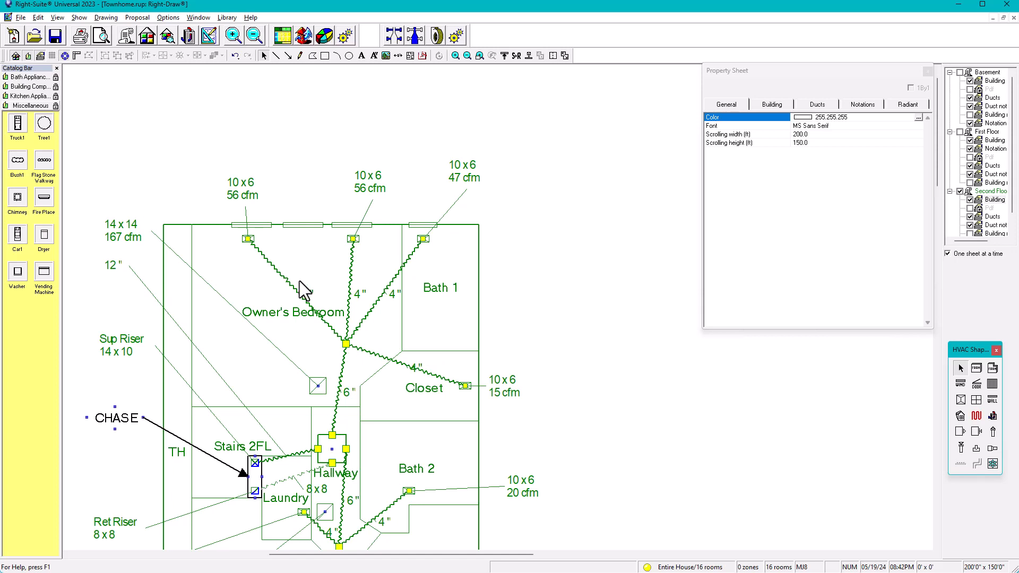
pyautogui.scroll(-1, 326, 390)
pyautogui.moveTo(326, 389); pyautogui.dragTo(345, 340, button='middle')
pyautogui.scroll(2, 350, 343)
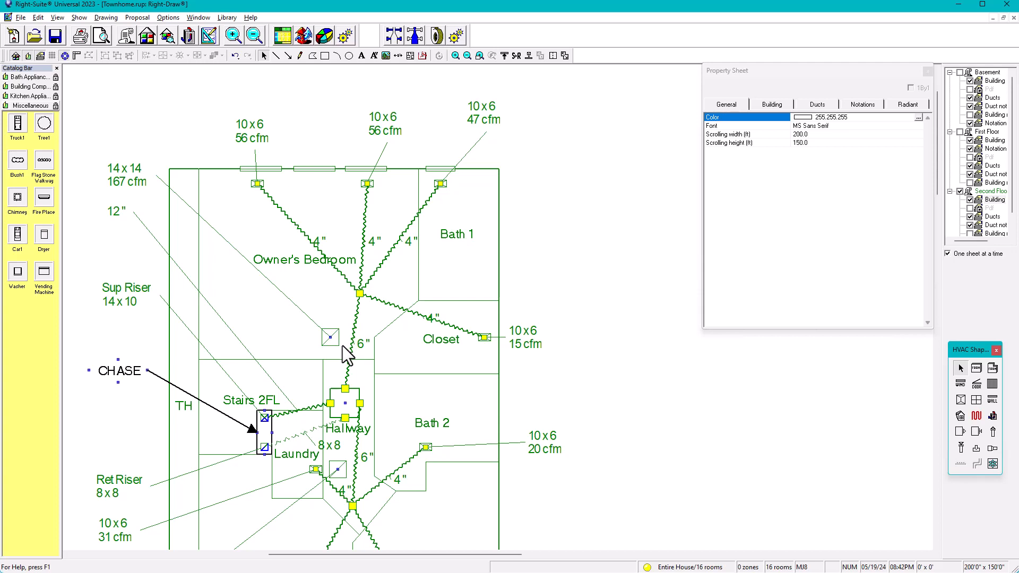
pyautogui.click(340, 346)
pyautogui.click(335, 344)
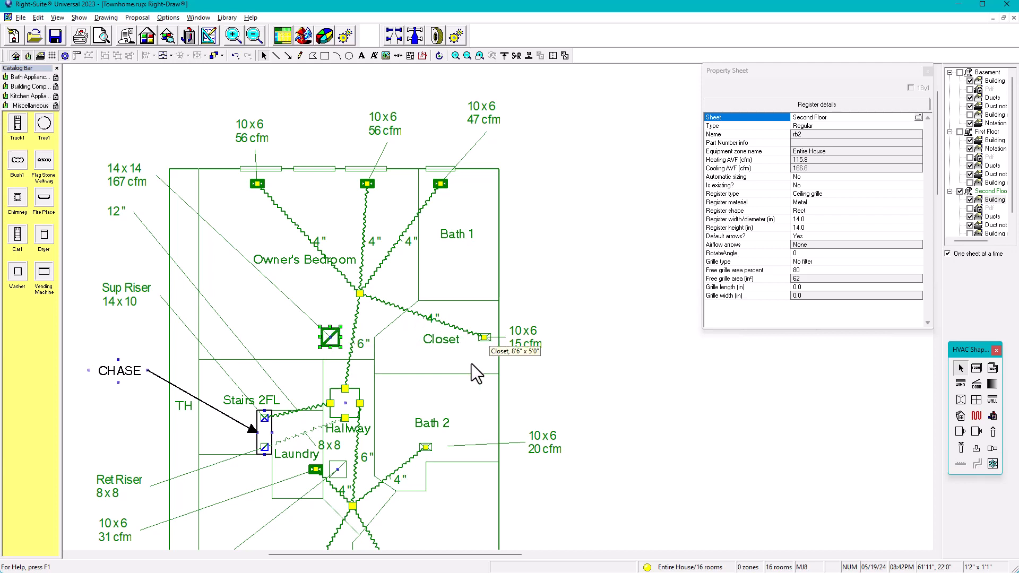
# Step: Examine which supply registers are assigned to the Hallway return grille and compare them with the Owner's Bedroom grille's registers
pyautogui.click(339, 473)
pyautogui.scroll(-3, 451, 451)
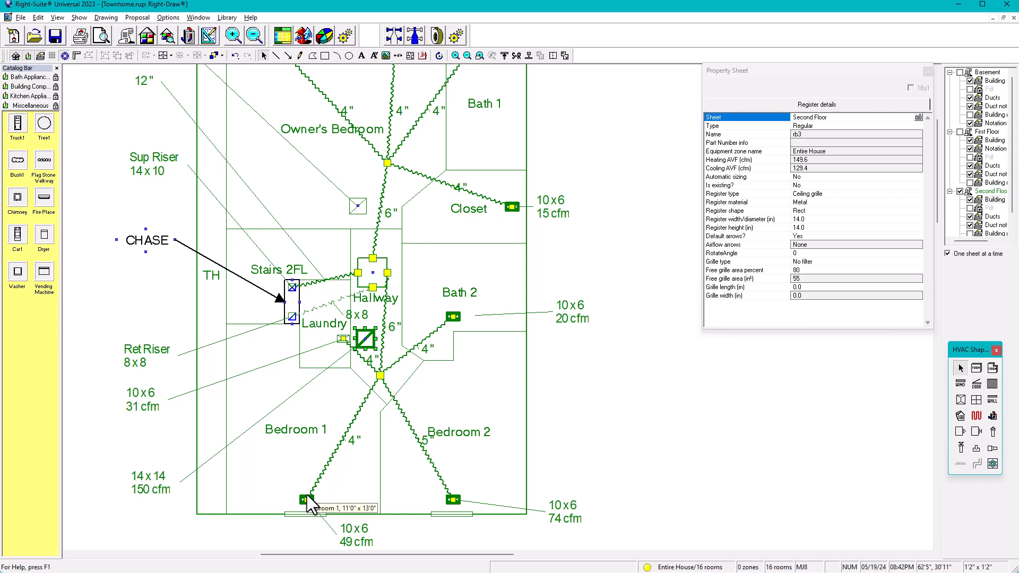
pyautogui.click(360, 211)
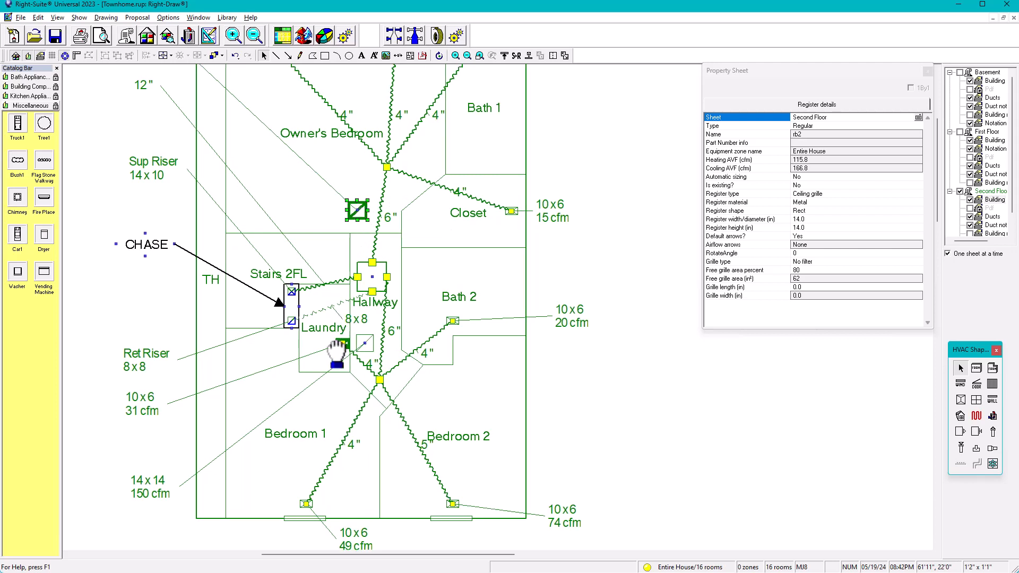
pyautogui.moveTo(337, 351); pyautogui.dragTo(331, 461, button='middle')
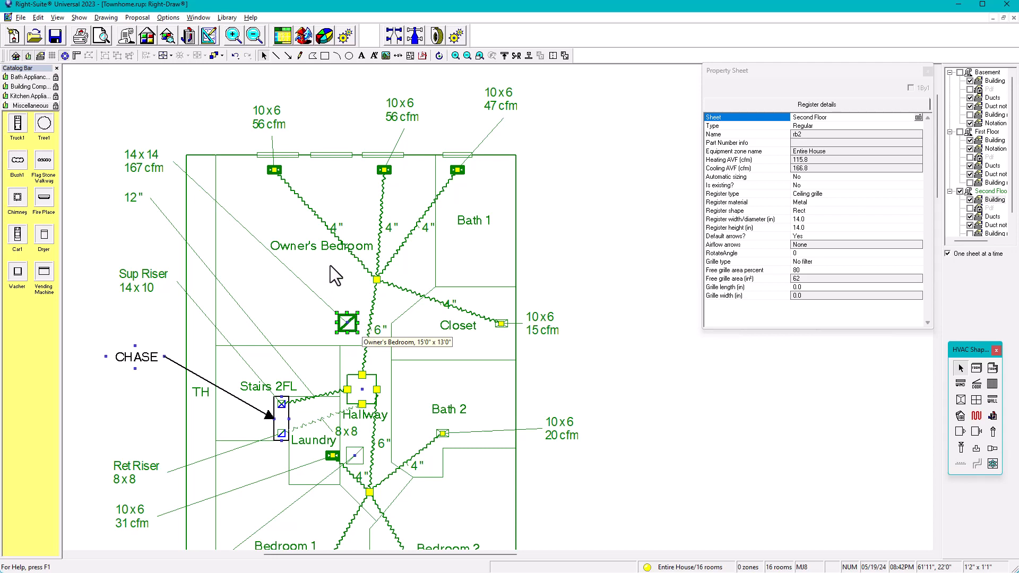
pyautogui.scroll(2, 338, 278)
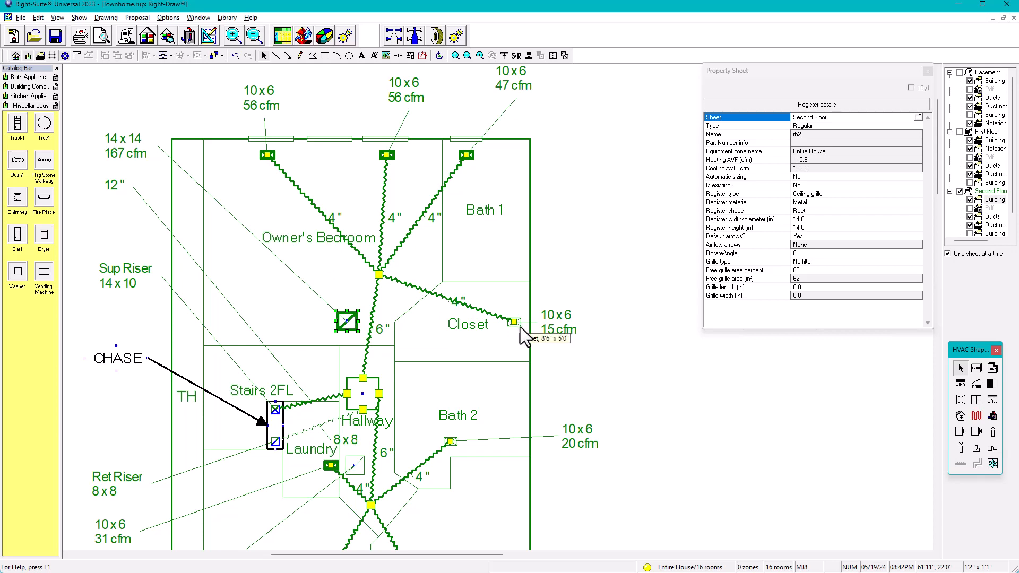
pyautogui.click(295, 314)
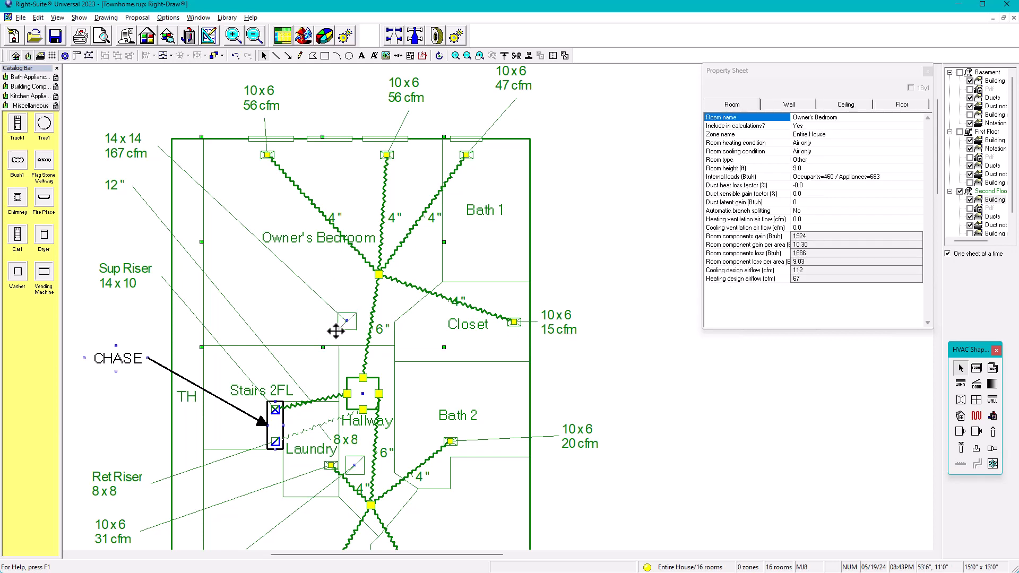
# Step: Try to select the Owner's Bedroom return grille together with the Closet supply register
pyautogui.click(342, 327)
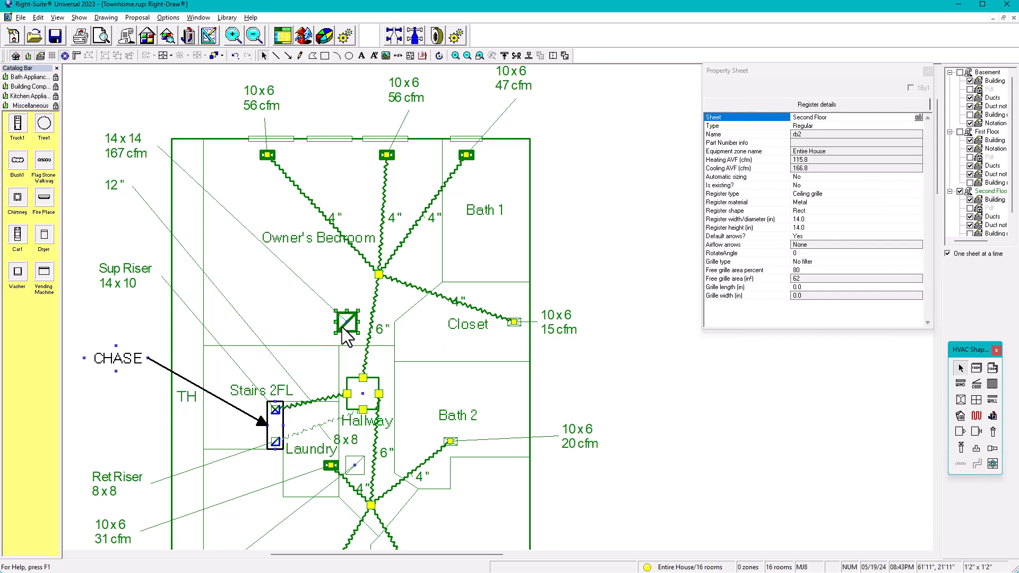
pyautogui.click(520, 326)
pyautogui.click(519, 324)
pyautogui.click(520, 329)
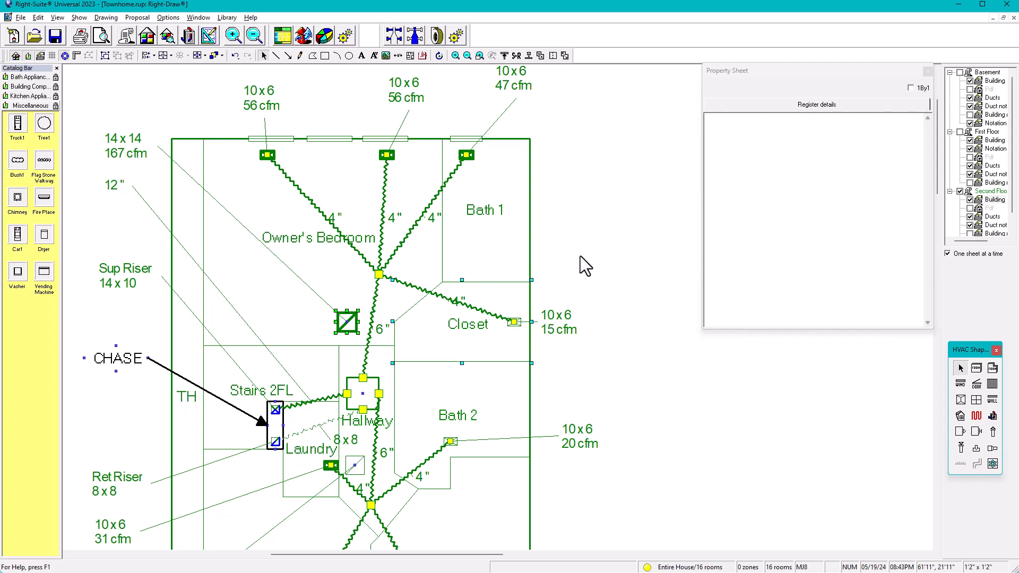
pyautogui.click(569, 225)
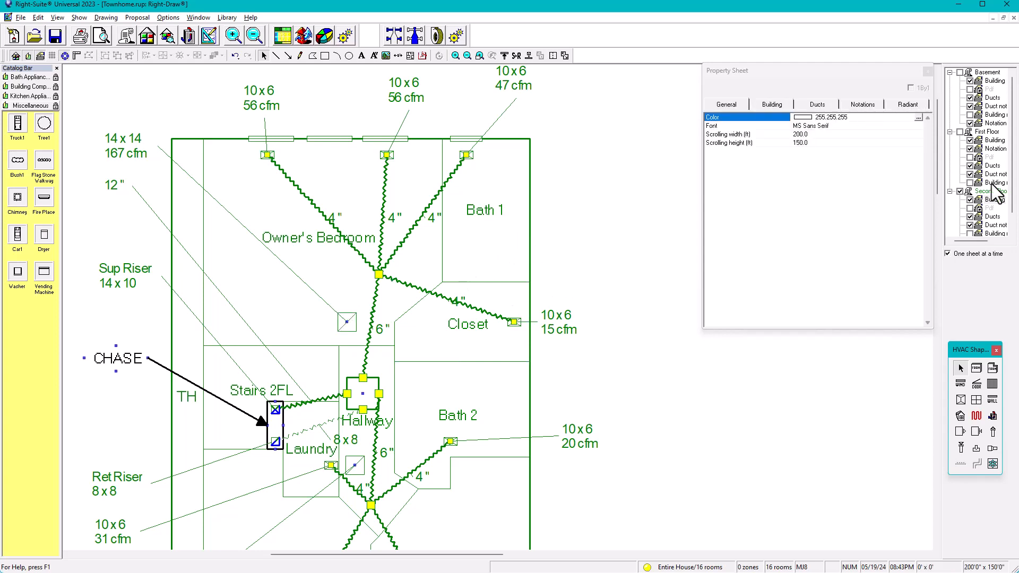
# Step: Lock the Second Floor's Building layer and make its Ducts layer the active one
pyautogui.click(979, 200)
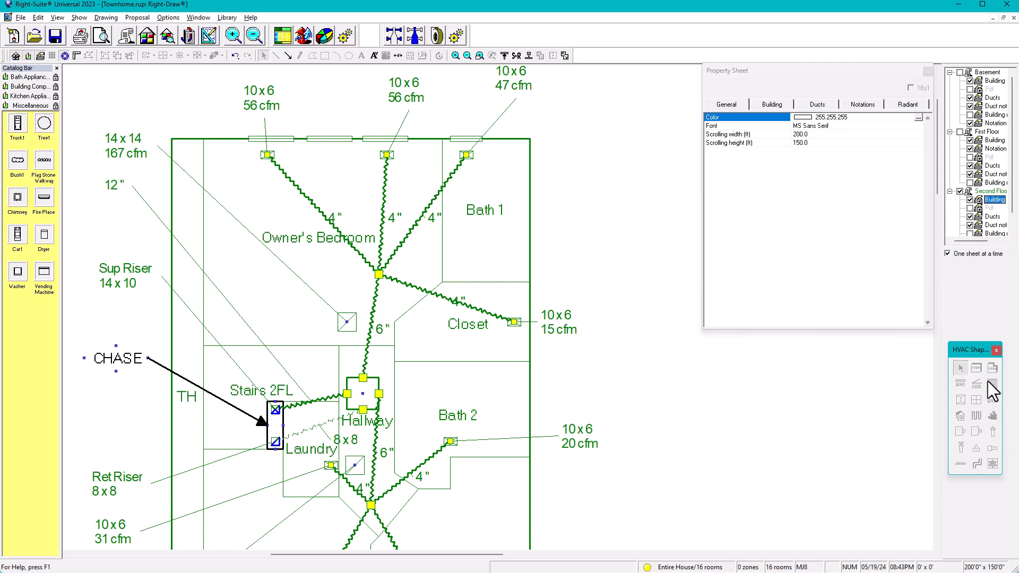
pyautogui.click(969, 218)
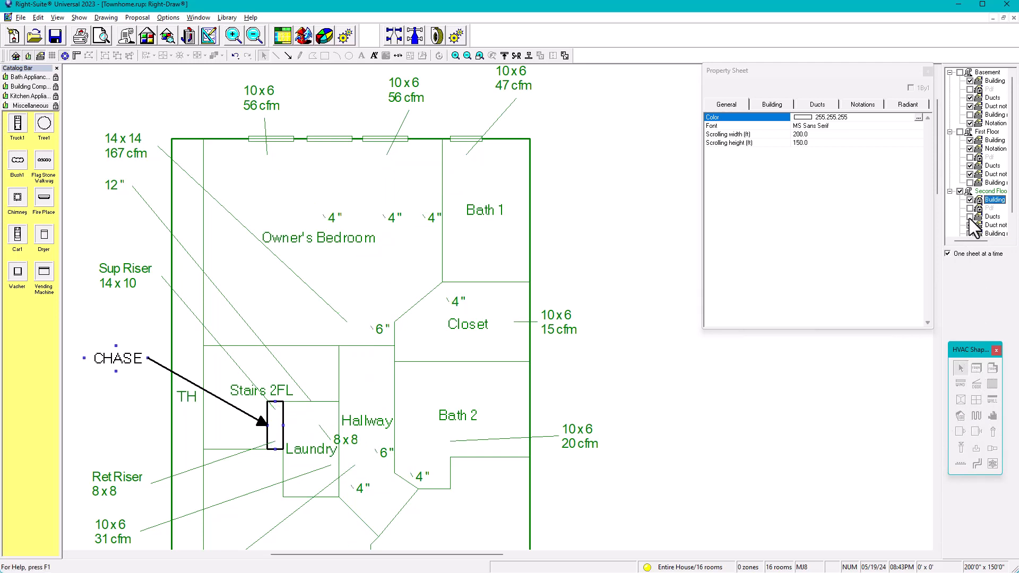
pyautogui.click(969, 218)
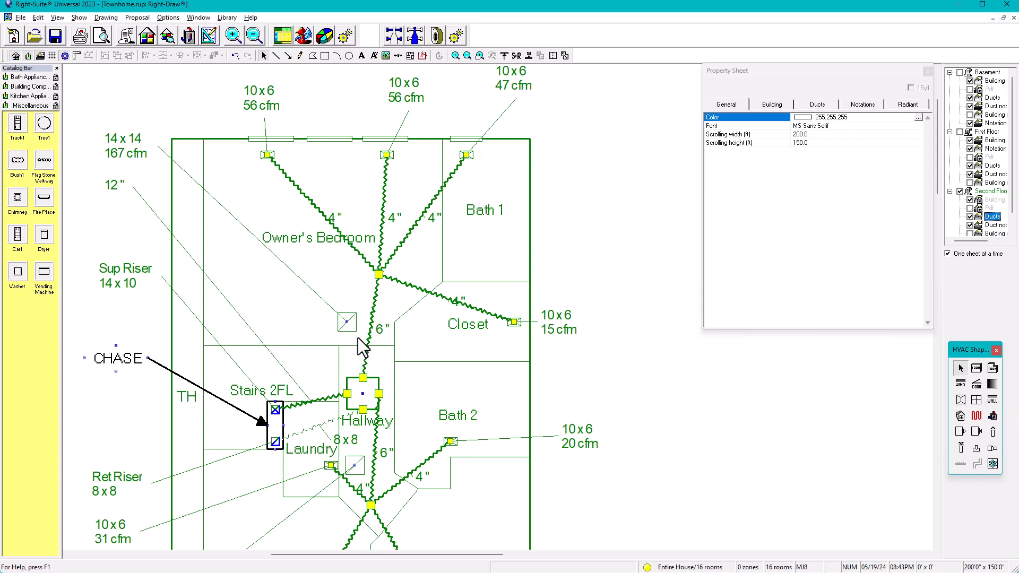
# Step: Assign the Closet supply register to the Owner's Bedroom return grille, and reselect the grille to check its assigned registers
pyautogui.click(346, 323)
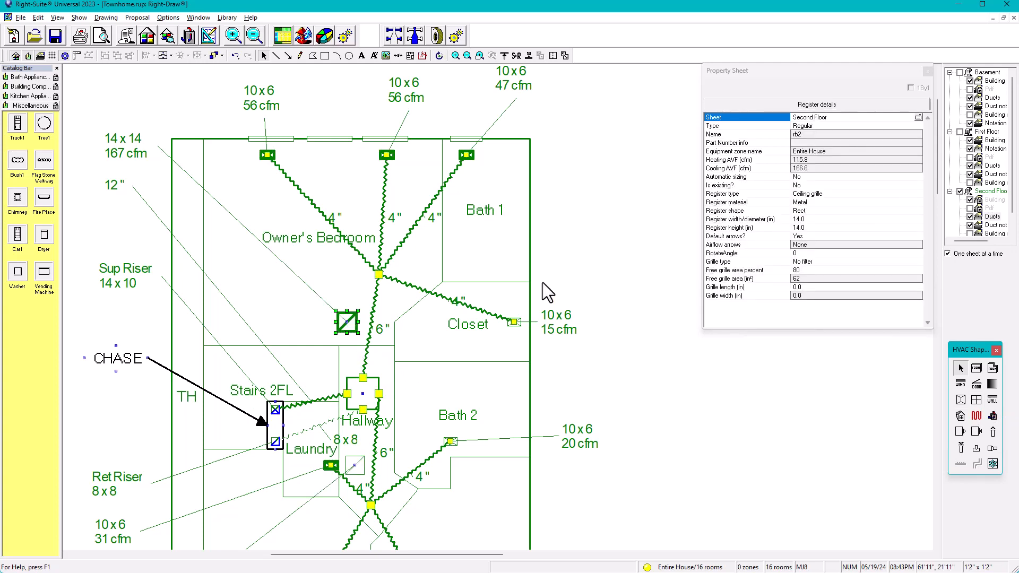
pyautogui.keyDown('shift'); pyautogui.click(519, 324); pyautogui.keyUp('shift')
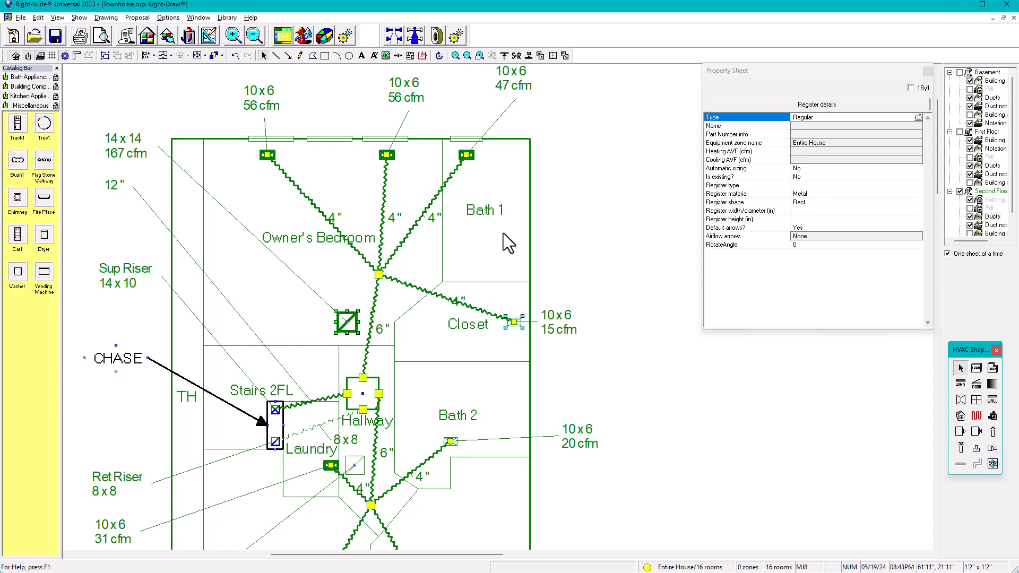
pyautogui.click(515, 56)
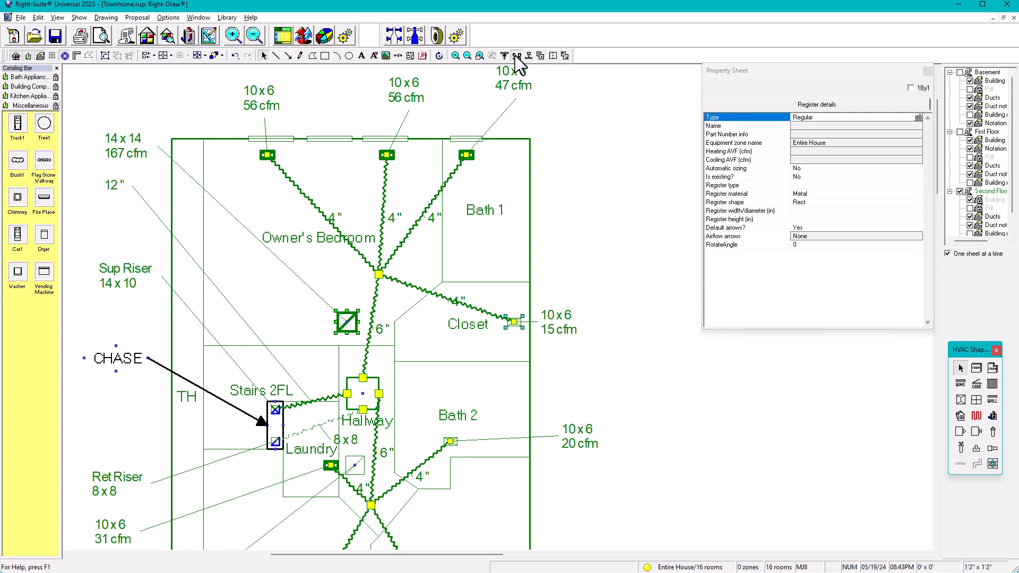
pyautogui.click(614, 221)
pyautogui.click(342, 330)
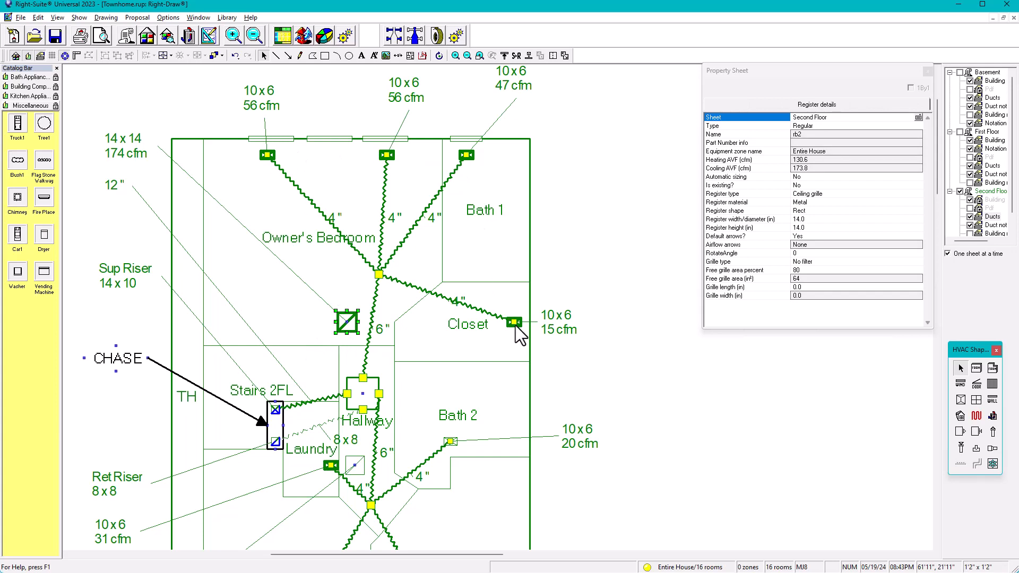
# Step: Assign the Laundry supply register to the 14 x 14 return grille in the Hallway
pyautogui.scroll(-3, 522, 340)
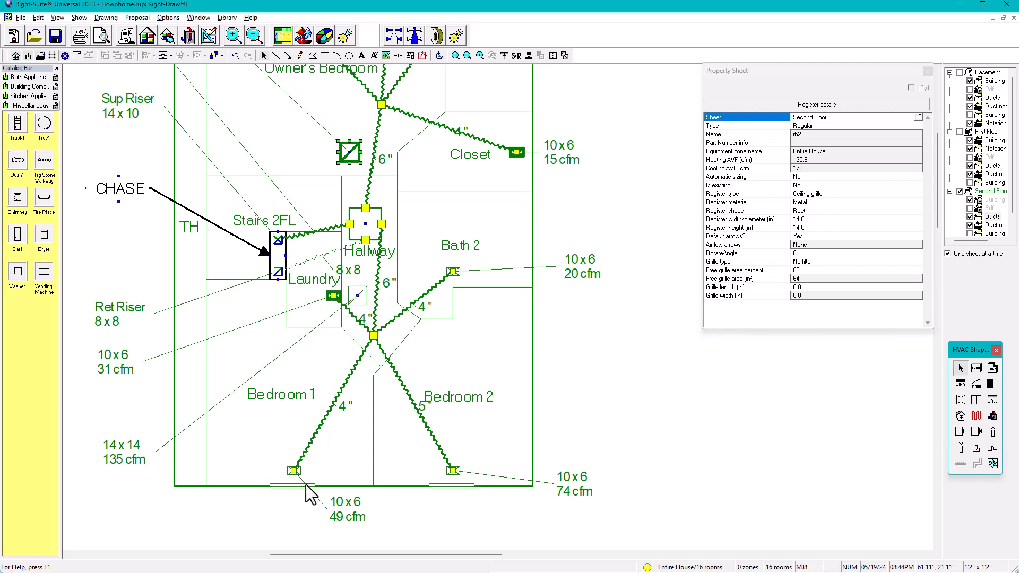
pyautogui.click(362, 297)
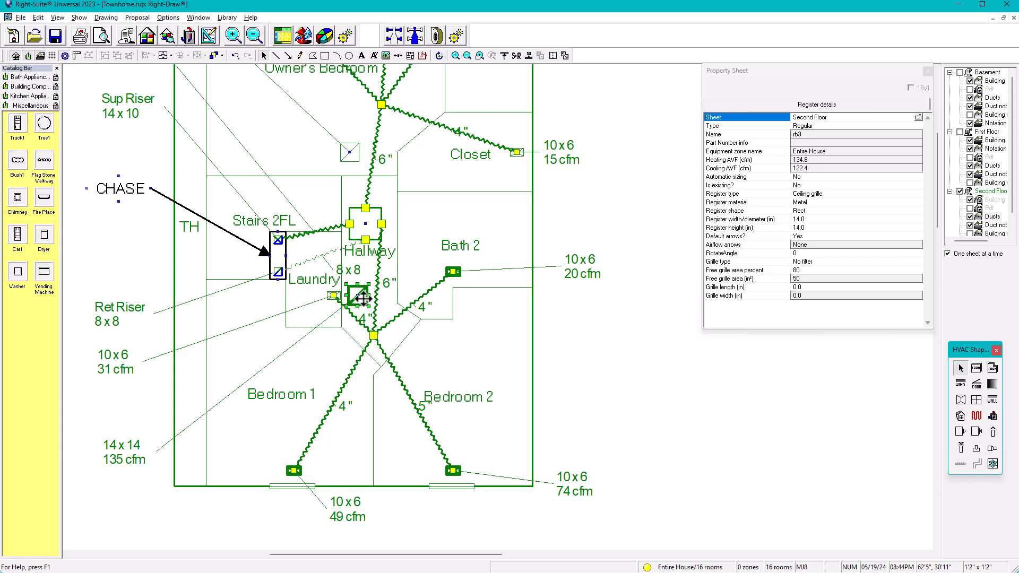
pyautogui.scroll(2, 323, 313)
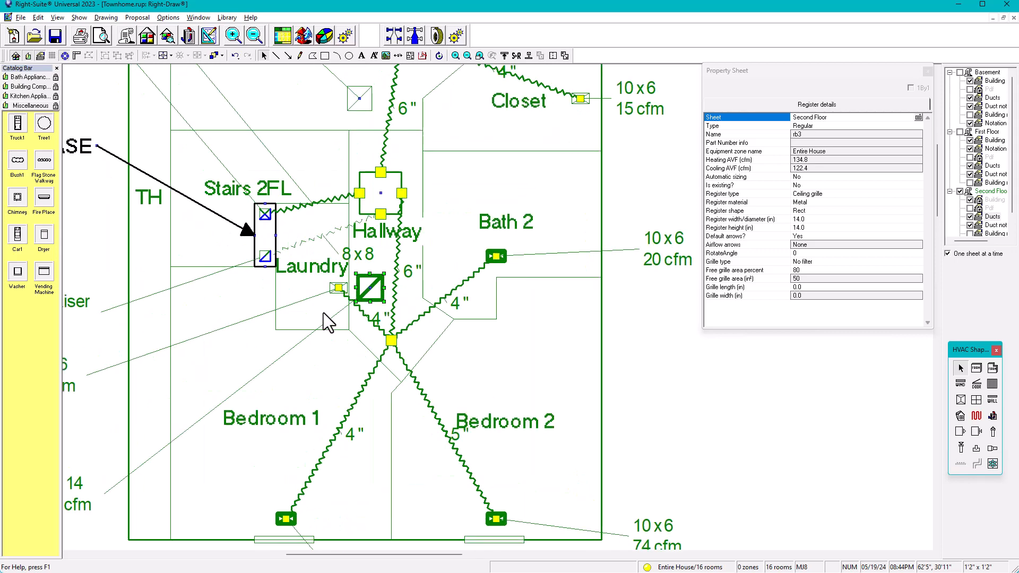
pyautogui.click(339, 281)
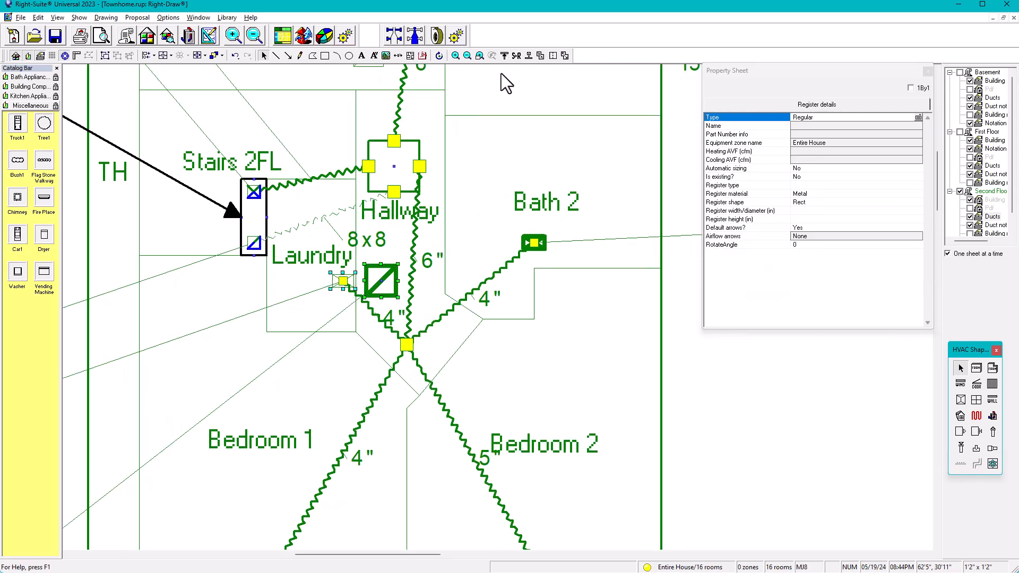
pyautogui.click(515, 57)
pyautogui.scroll(-2, 503, 237)
pyautogui.moveTo(532, 339); pyautogui.dragTo(426, 356, button='middle')
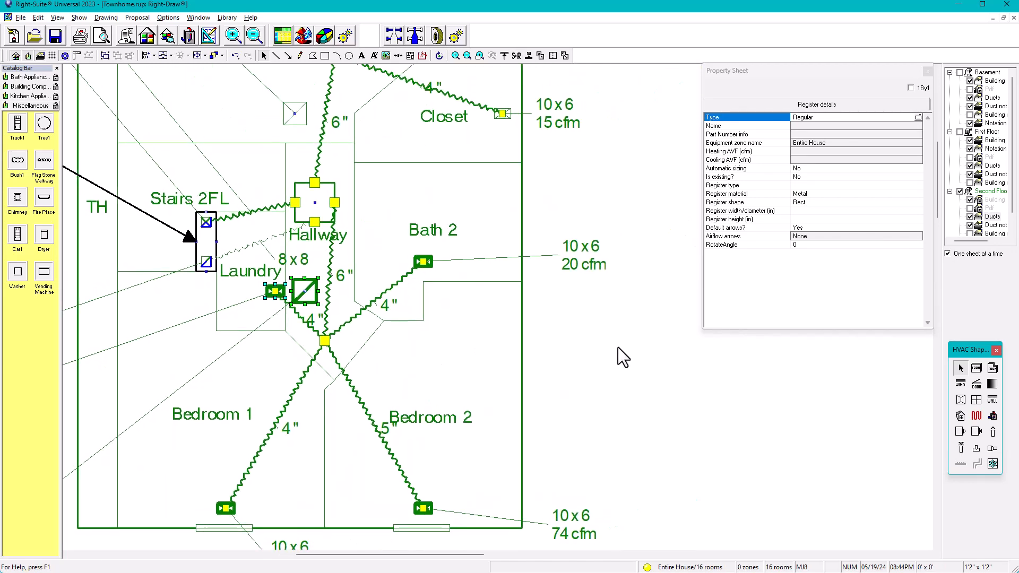
pyautogui.click(597, 352)
pyautogui.scroll(-2, 450, 335)
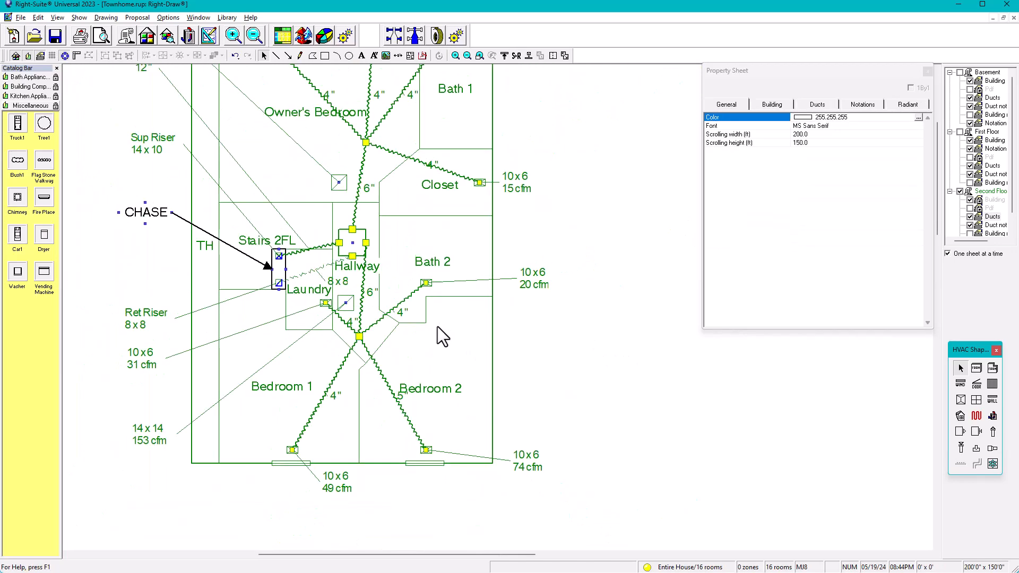
# Step: Examine which supply registers and how much airflow are assigned to the Hallway and Owner's Bedroom return grilles
pyautogui.scroll(-1, 438, 321)
pyautogui.scroll(1, 357, 319)
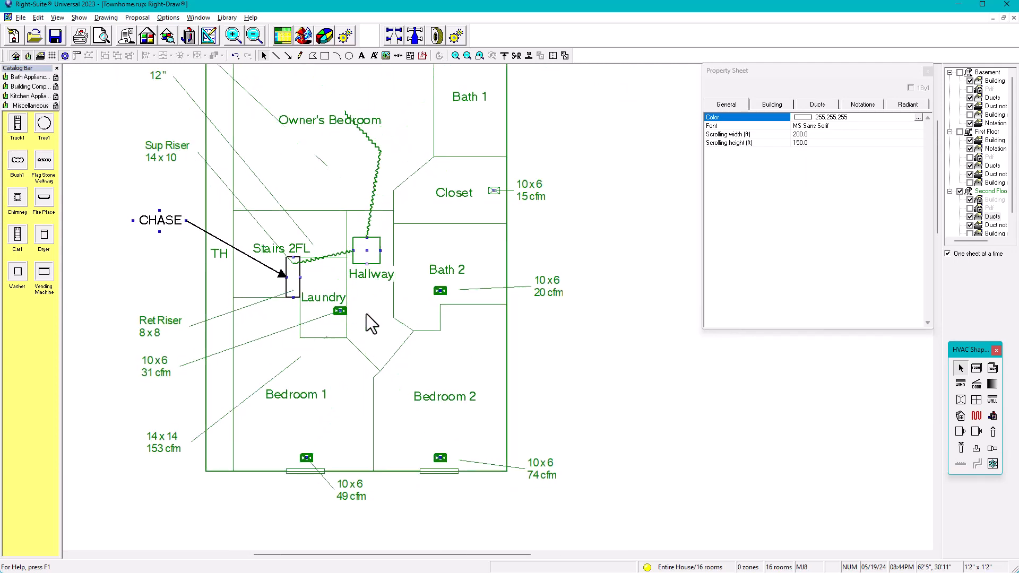
pyautogui.click(366, 314)
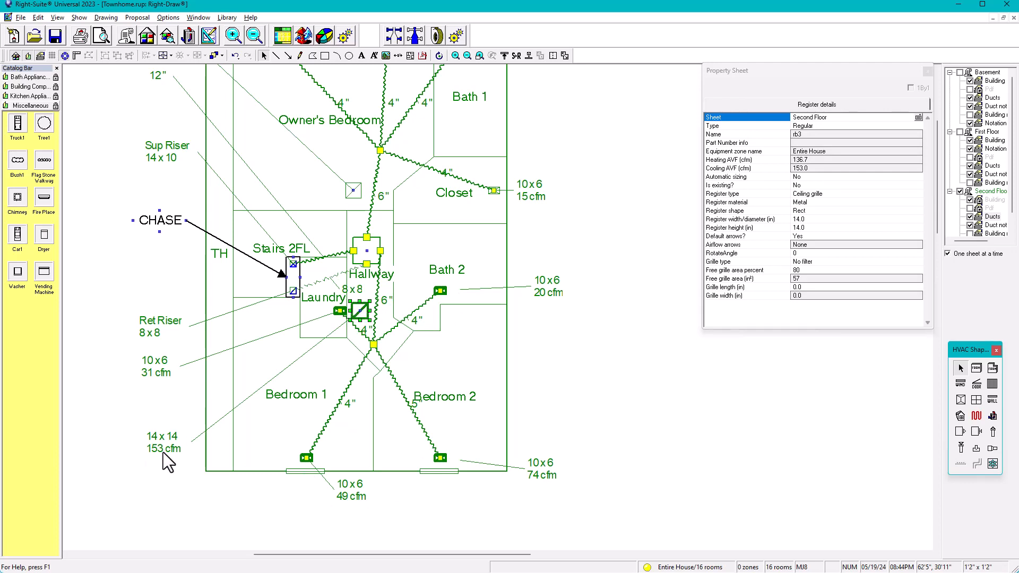
pyautogui.scroll(-4, 418, 250)
pyautogui.moveTo(427, 245); pyautogui.dragTo(425, 330, button='middle')
pyautogui.scroll(5, 374, 280)
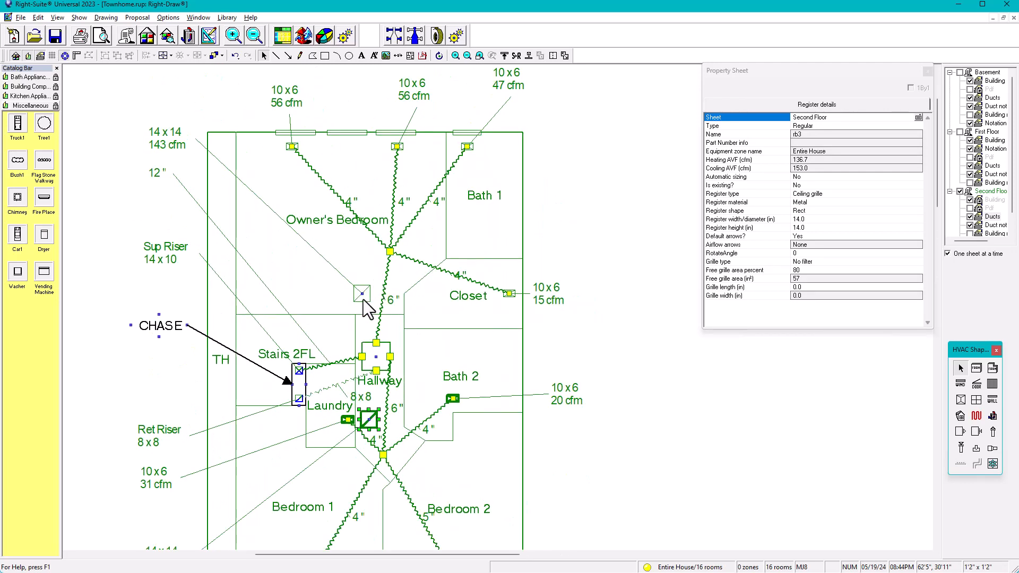
pyautogui.click(363, 296)
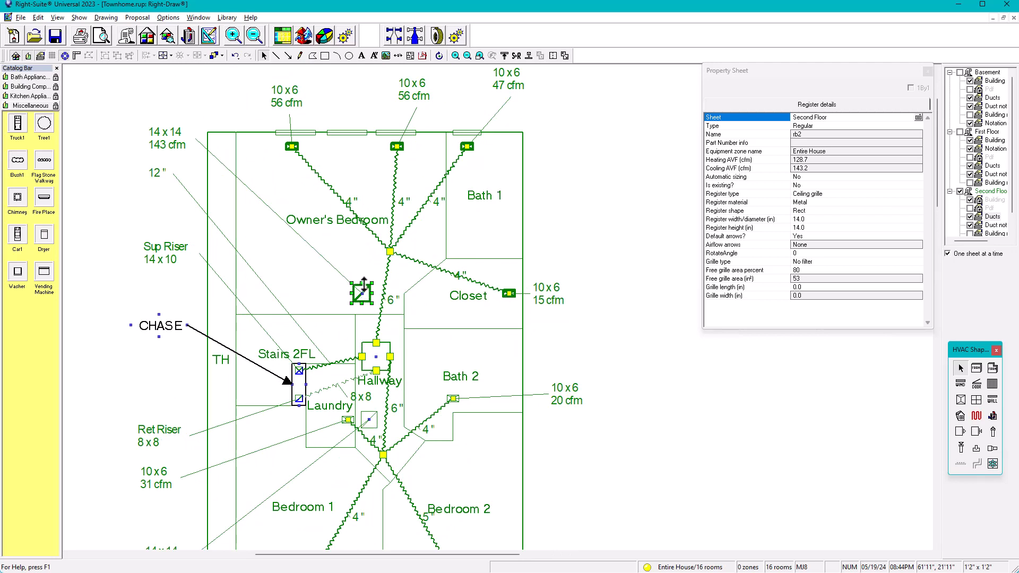
pyautogui.click(599, 247)
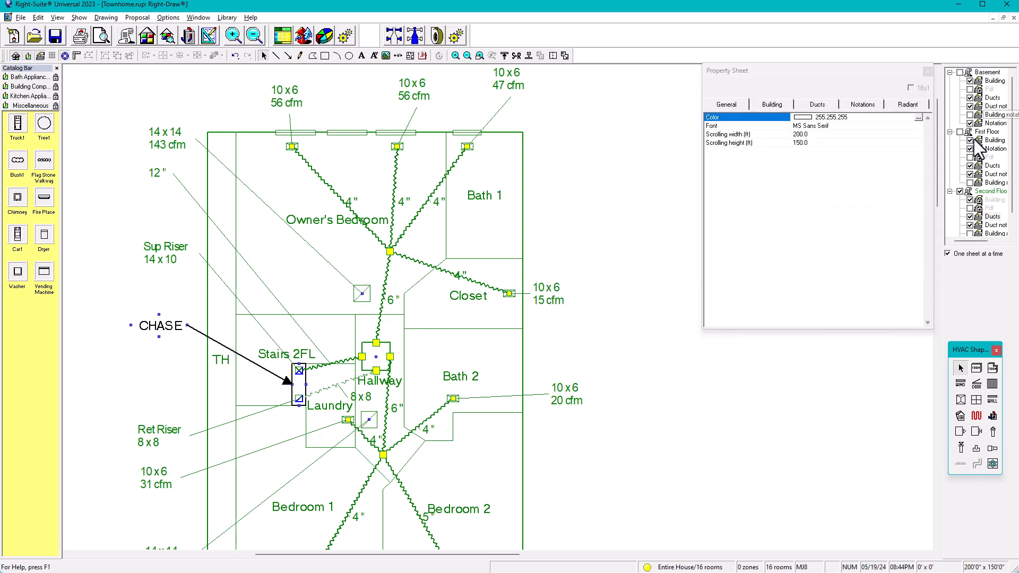
# Step: Switch to the First Floor and examine which supply registers are assigned to its 14 x 14 return grille
pyautogui.click(987, 132)
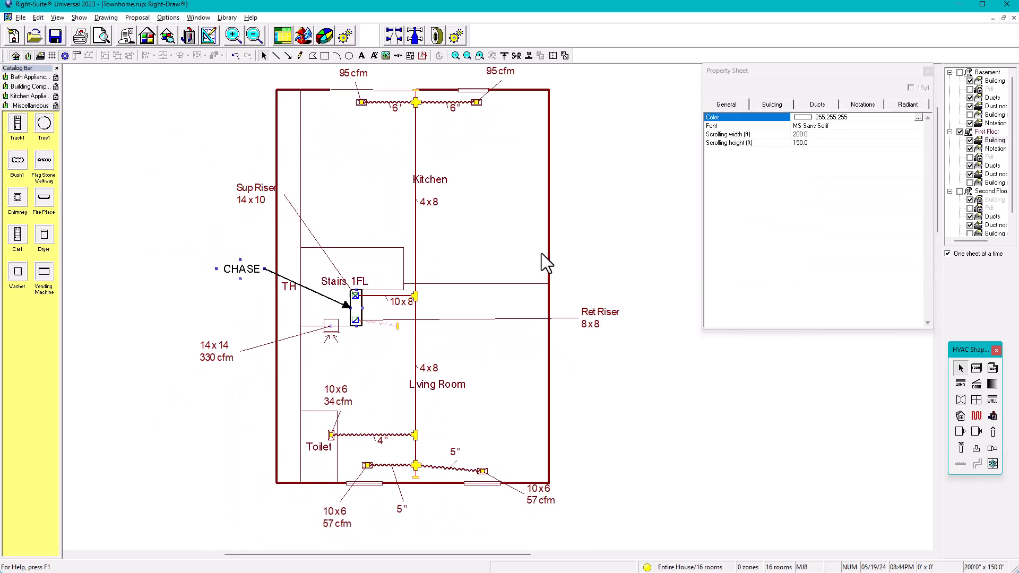
pyautogui.scroll(1, 424, 310)
pyautogui.scroll(1, 362, 326)
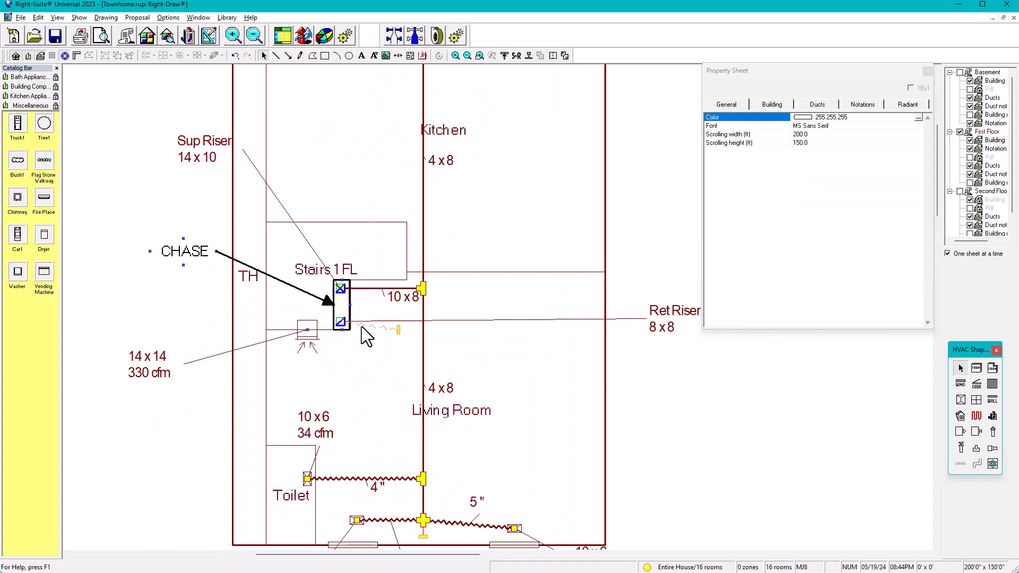
pyautogui.click(312, 335)
pyautogui.scroll(-2, 316, 342)
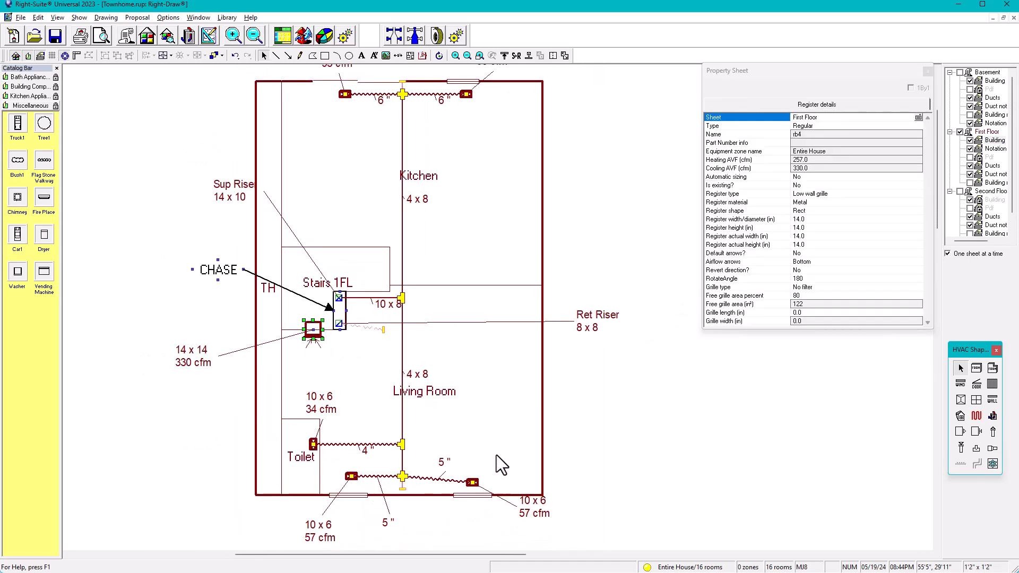
pyautogui.click(153, 295)
pyautogui.click(318, 336)
pyautogui.click(87, 345)
# Step: Lock the First Floor's Building layer and make its Ducts layer the active one
pyautogui.scroll(2, 352, 330)
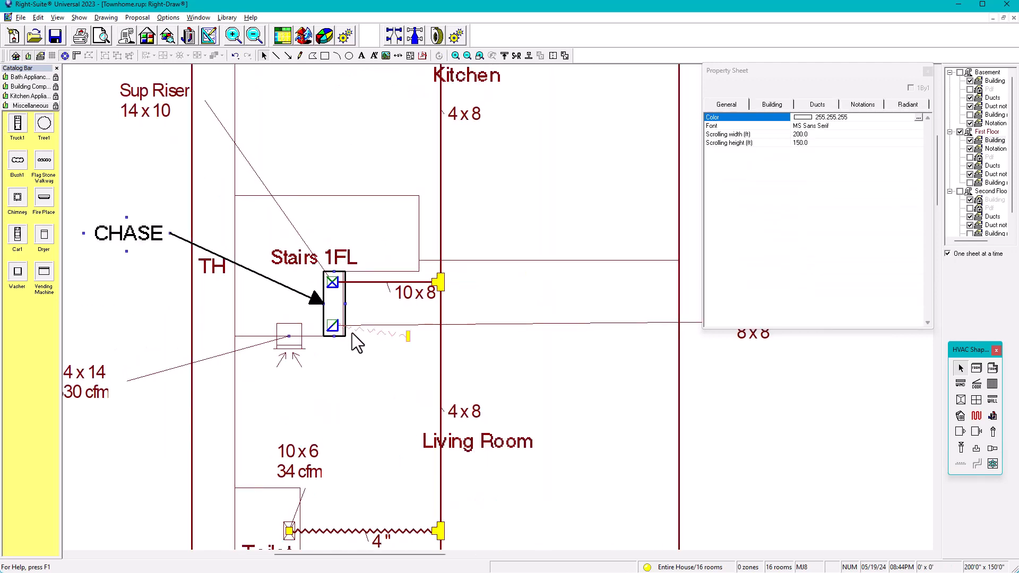
pyautogui.click(367, 336)
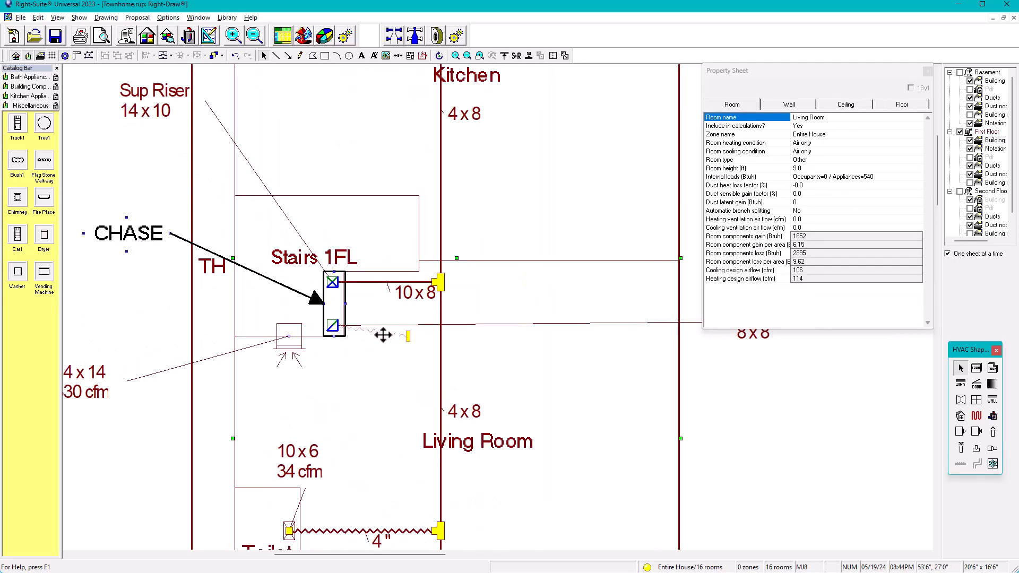
pyautogui.scroll(-1, 428, 416)
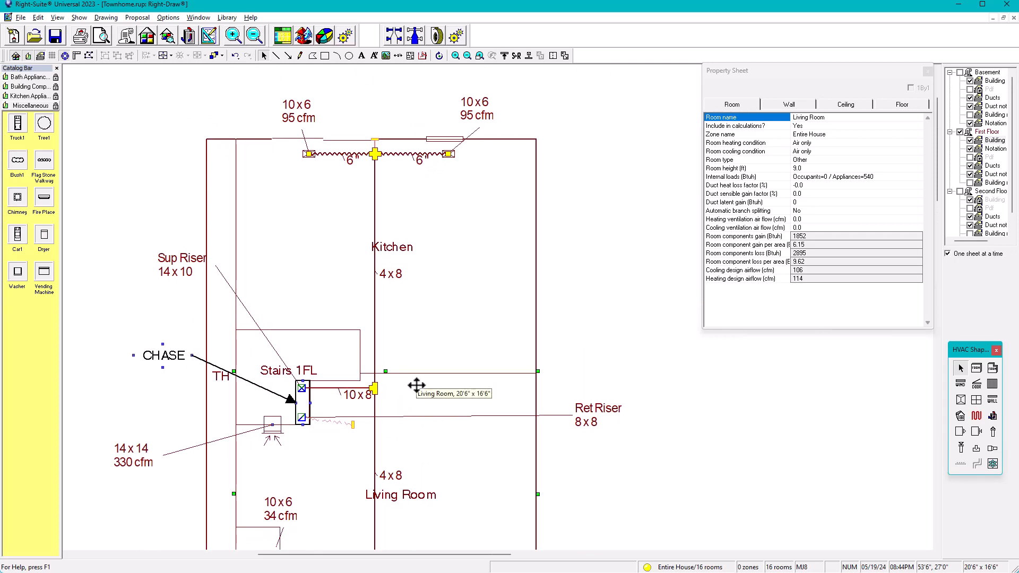
pyautogui.click(978, 141)
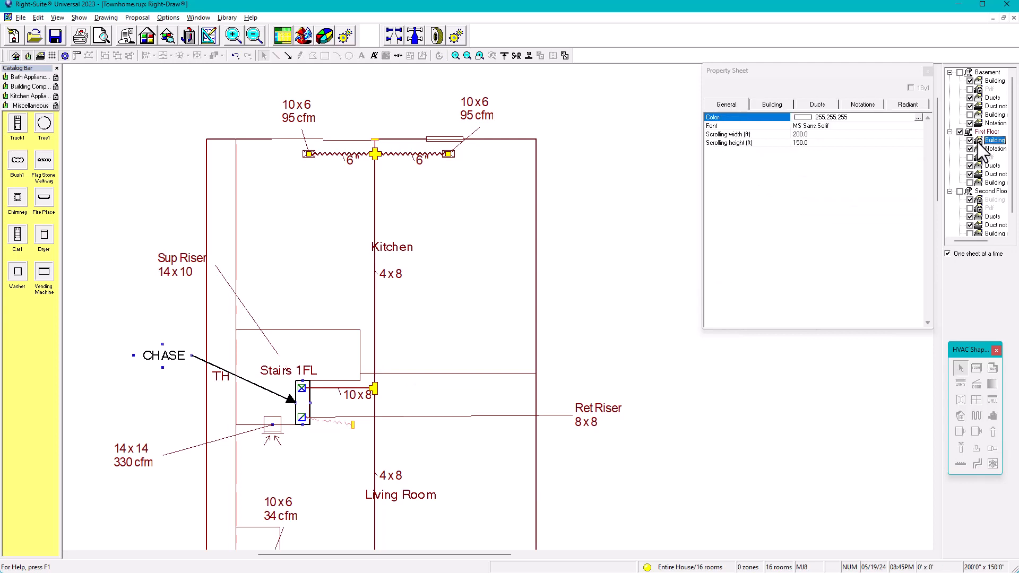
pyautogui.click(971, 165)
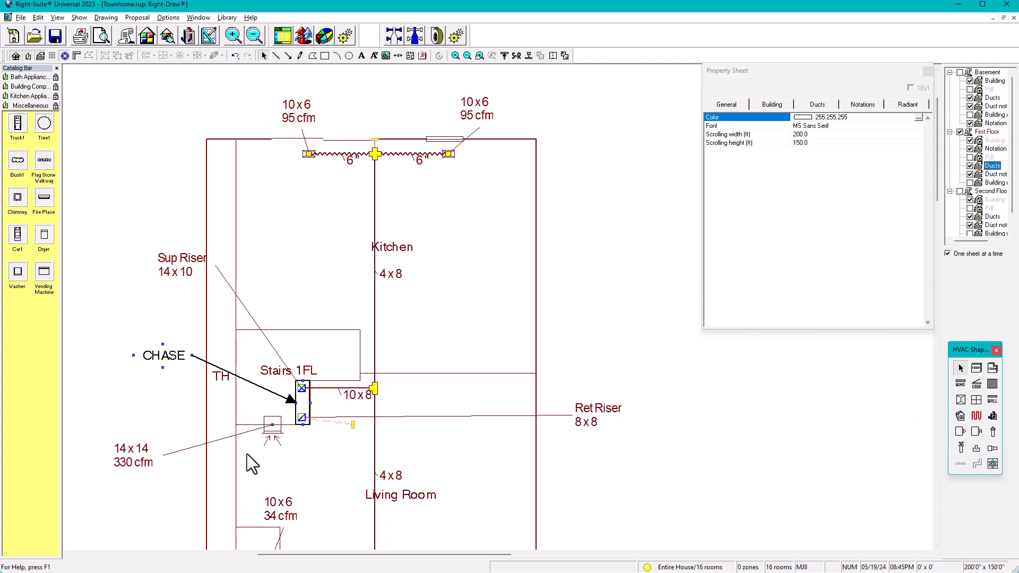
# Step: Connect the loose end of the First Floor return riser's duct to the 14 x 14 return grille and move its 10 x 8 callout below the chase
pyautogui.click(342, 419)
pyautogui.click(346, 425)
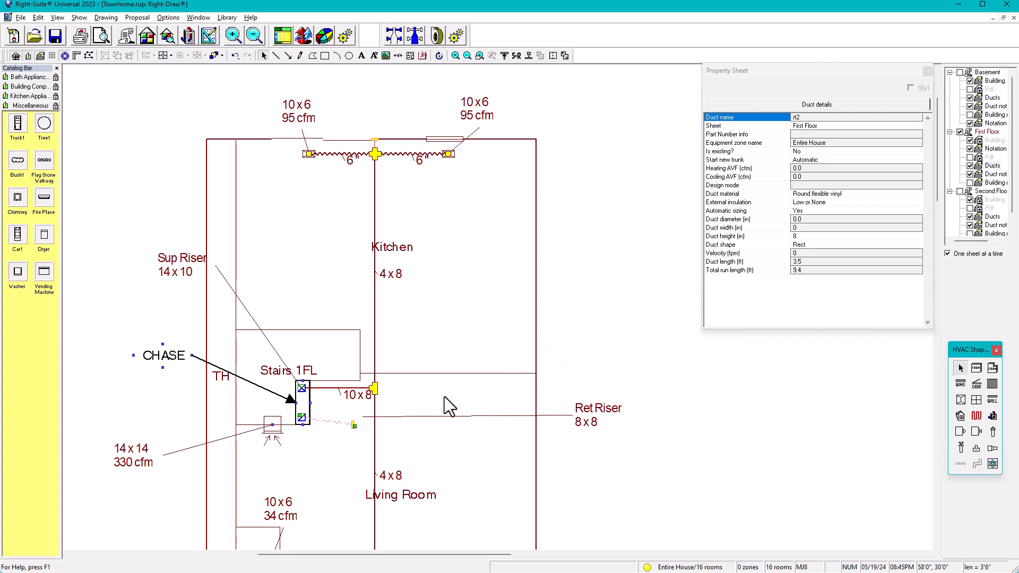
pyautogui.moveTo(355, 425); pyautogui.dragTo(323, 450)
pyautogui.scroll(2, 288, 440)
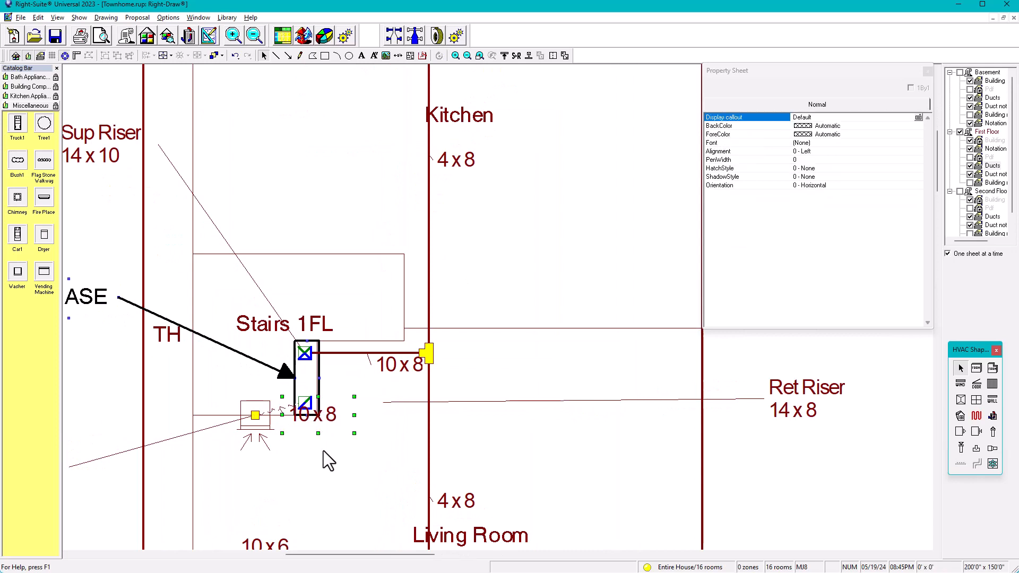
pyautogui.click(90, 397)
pyautogui.scroll(-1, 318, 403)
pyautogui.moveTo(319, 398); pyautogui.dragTo(391, 319, button='middle')
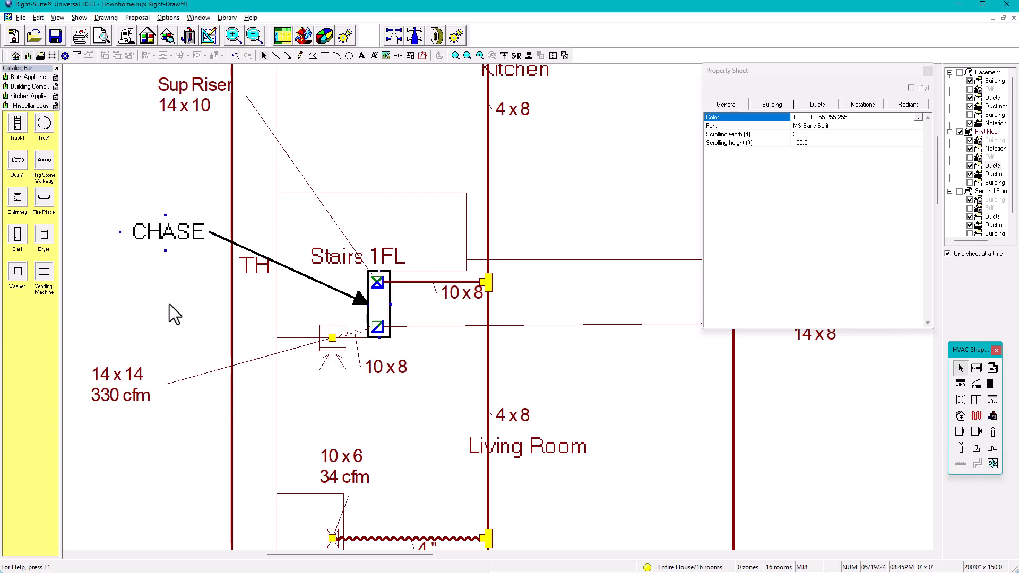
# Step: Switch to the Basement, check the return grille's assigned registers, and move the 18 x 10 callout below the return duct
pyautogui.scroll(-1, 514, 318)
pyautogui.moveTo(574, 319); pyautogui.dragTo(386, 458, button='middle')
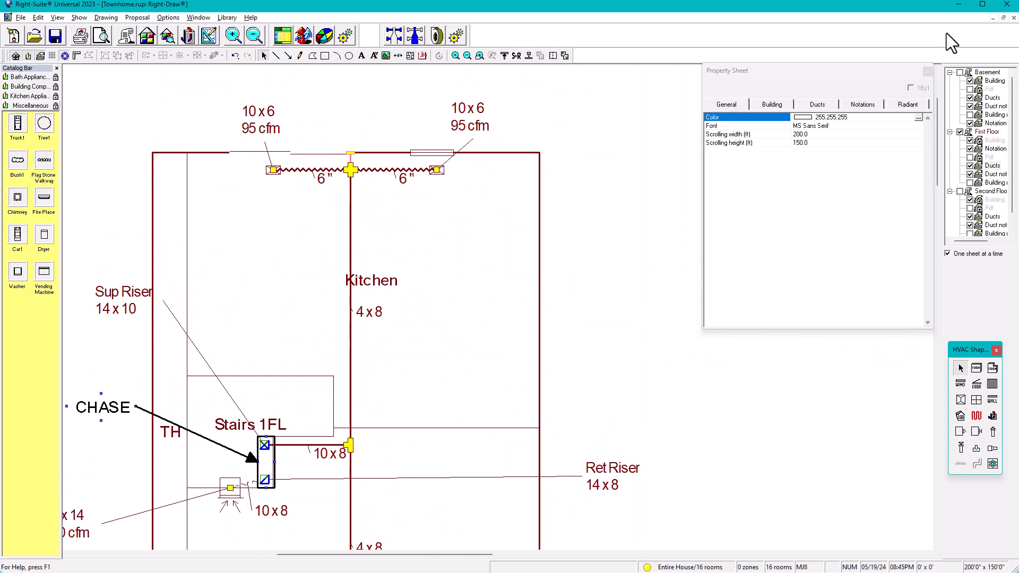
pyautogui.click(994, 80)
pyautogui.moveTo(301, 478); pyautogui.dragTo(355, 378, button='middle')
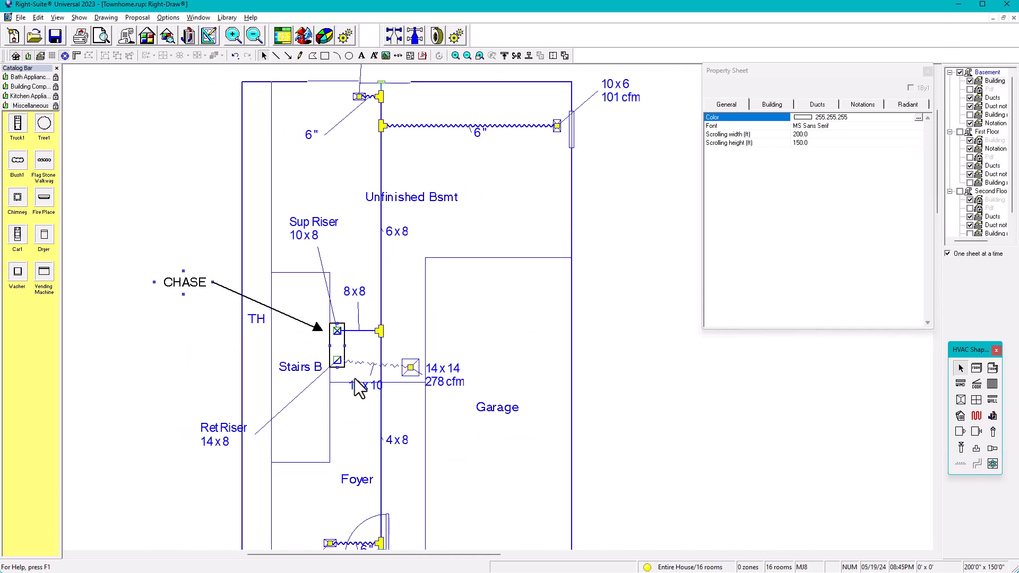
pyautogui.scroll(1, 346, 362)
pyautogui.click(425, 368)
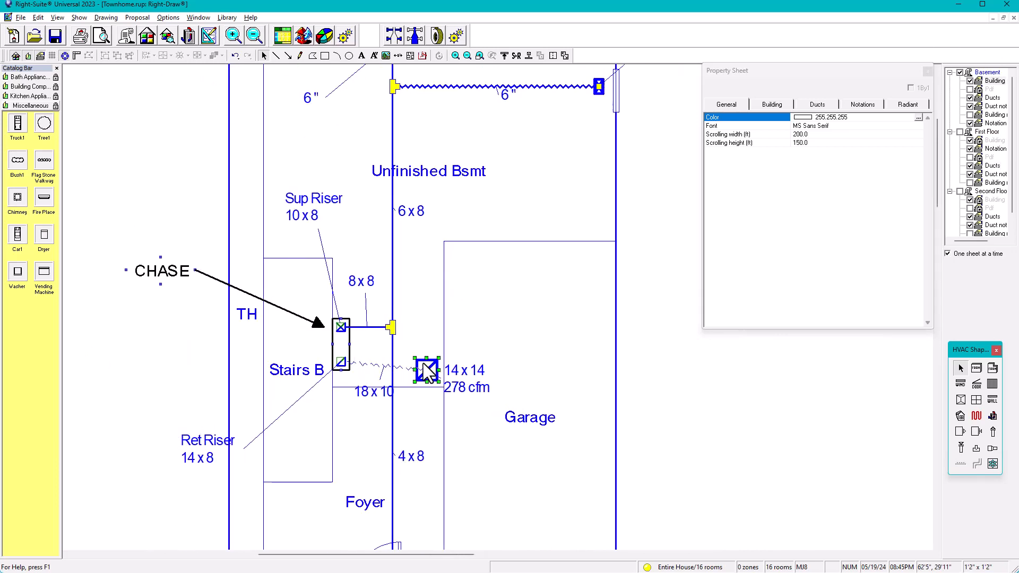
pyautogui.moveTo(424, 364); pyautogui.dragTo(343, 428)
pyautogui.click(390, 374)
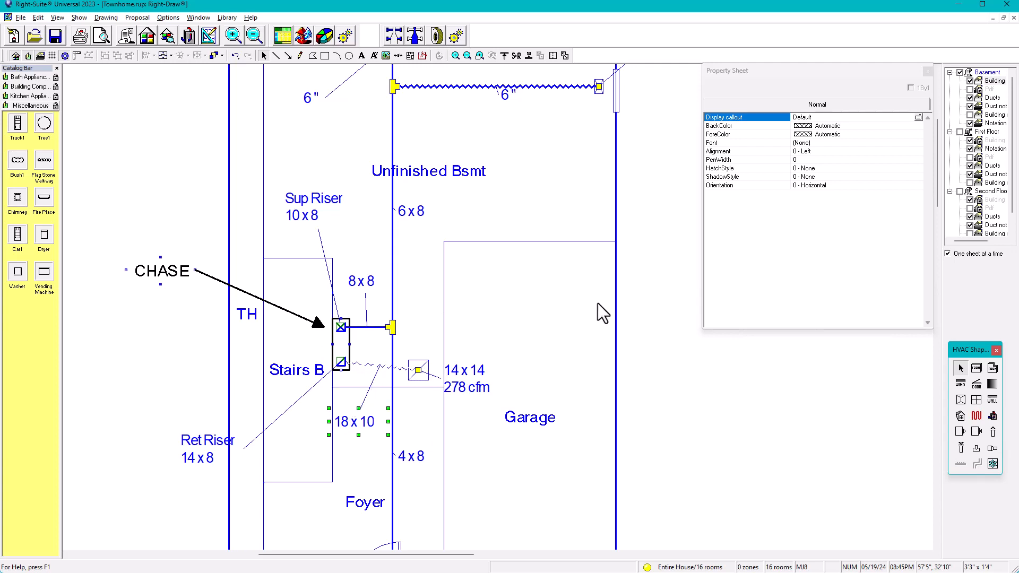
pyautogui.scroll(-3, 584, 340)
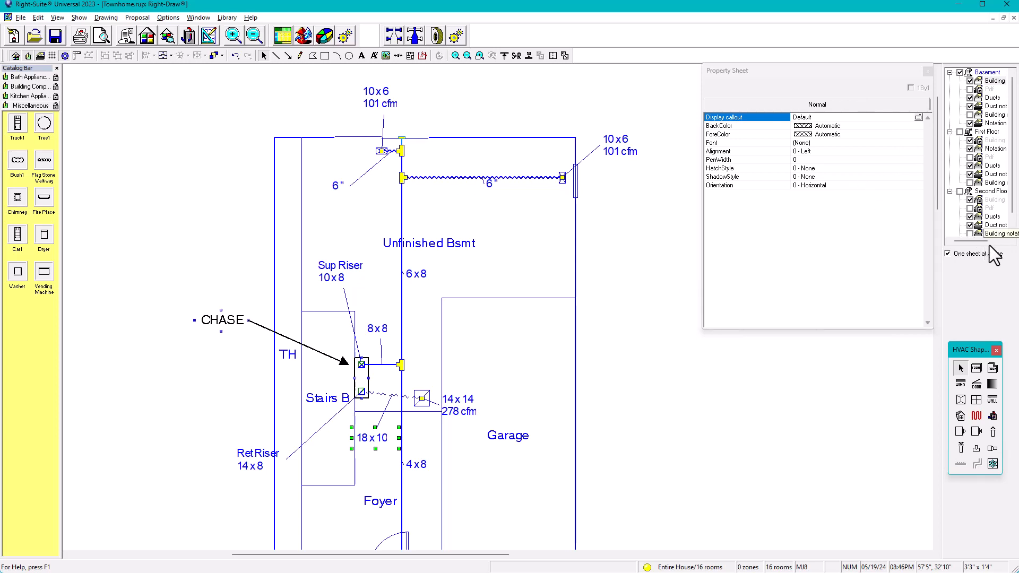
# Step: Return to the Second Floor and compare the supply registers assigned to the Owner's Bedroom and Hallway return grilles
pyautogui.click(988, 193)
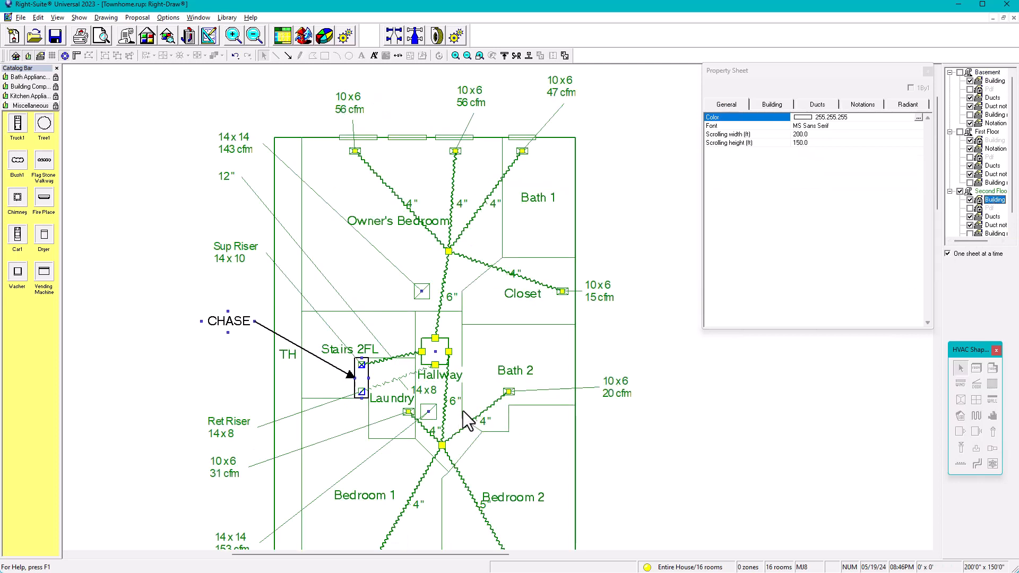
pyautogui.moveTo(463, 411); pyautogui.dragTo(440, 361, button='middle')
pyautogui.scroll(1, 384, 289)
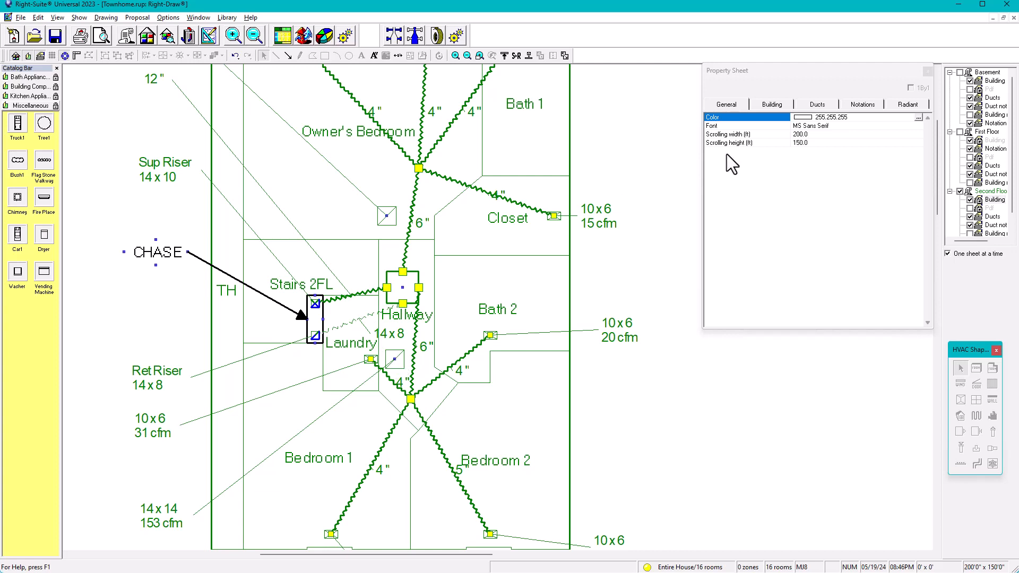
pyautogui.click(382, 224)
pyautogui.click(395, 360)
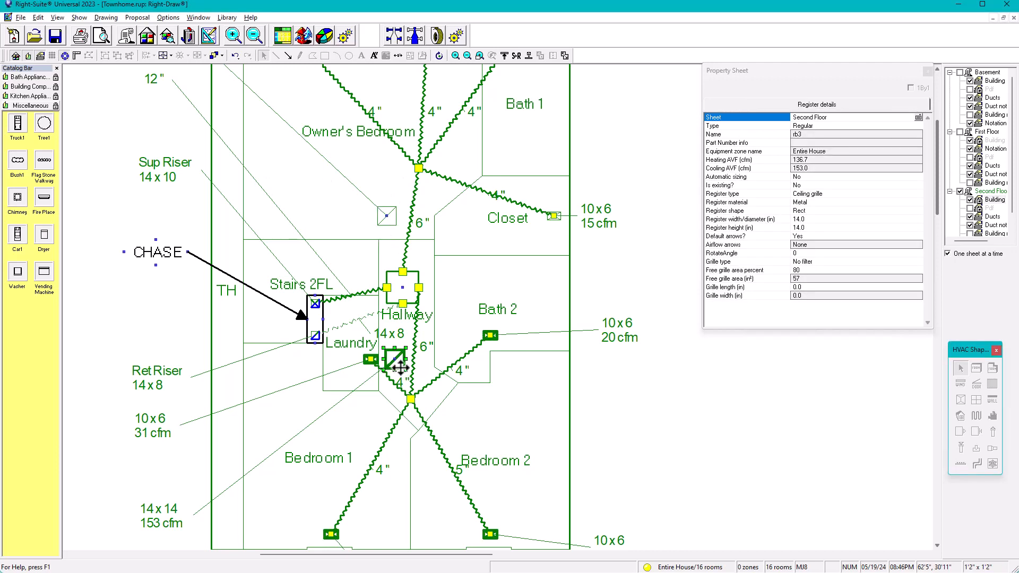
pyautogui.click(386, 218)
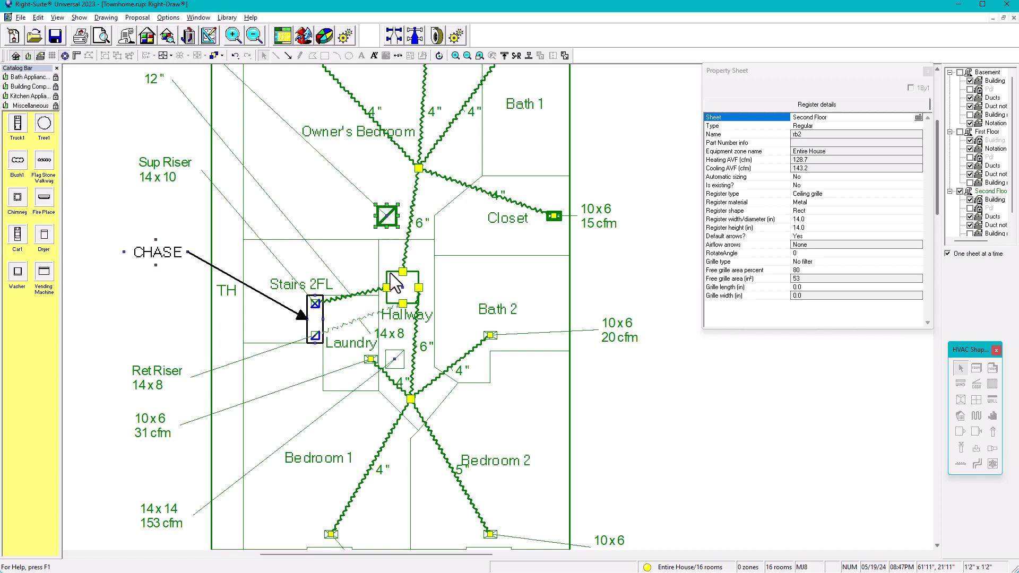
pyautogui.click(394, 362)
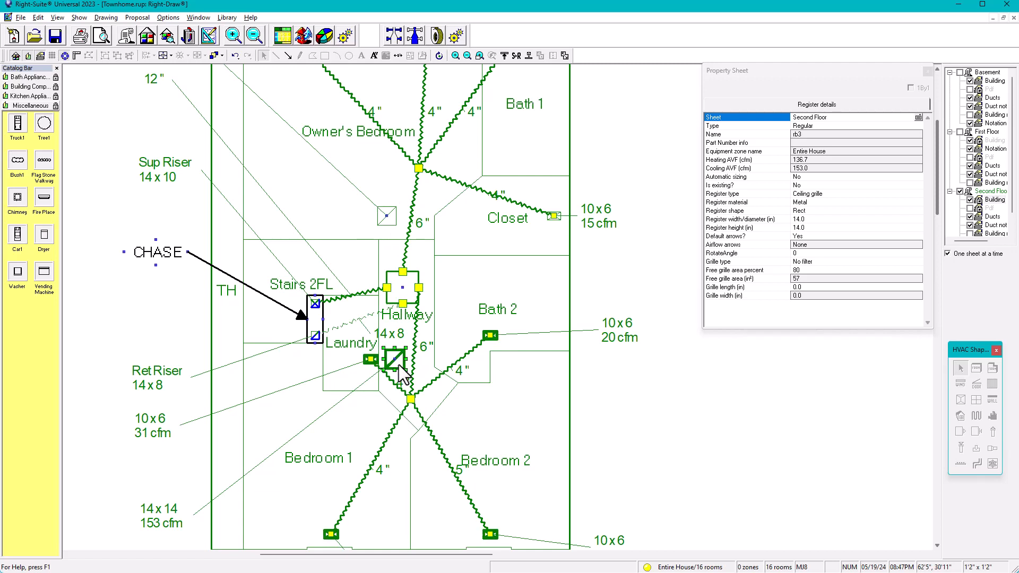
# Step: Try to reposition the 6" callout beside the supply duct running below the Hallway's square distribution box
pyautogui.scroll(1, 393, 364)
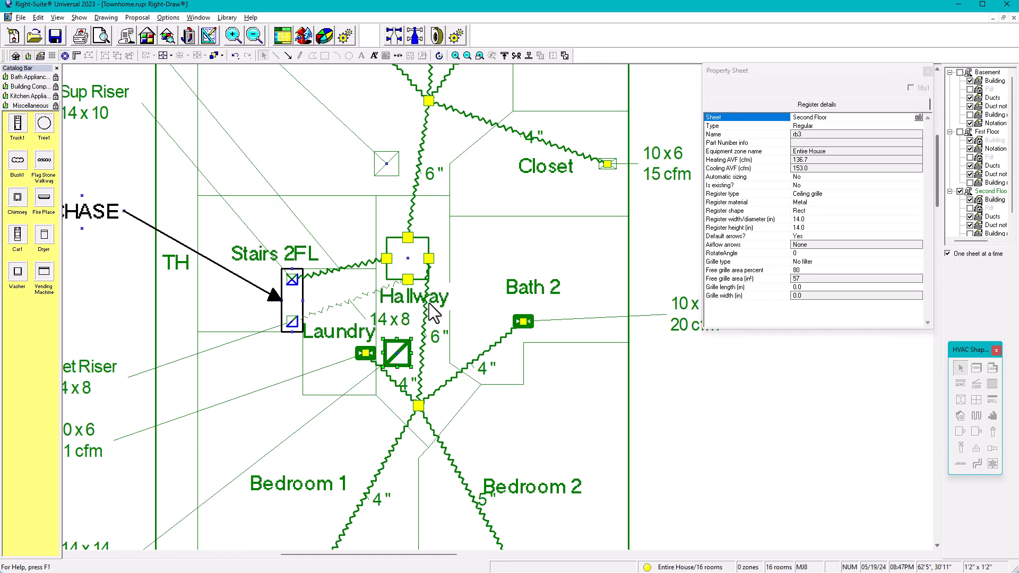
pyautogui.scroll(-1, 462, 337)
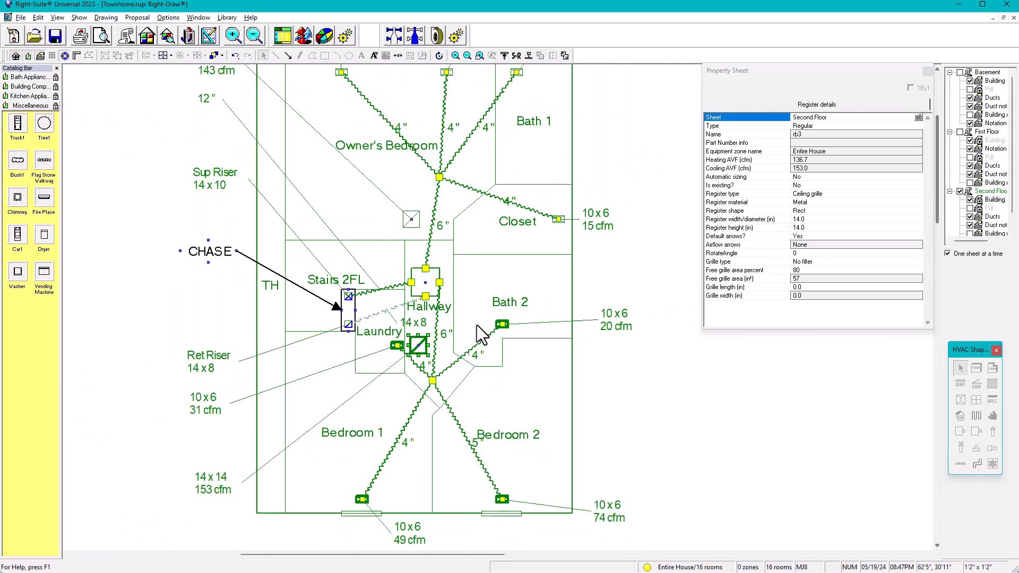
pyautogui.click(396, 378)
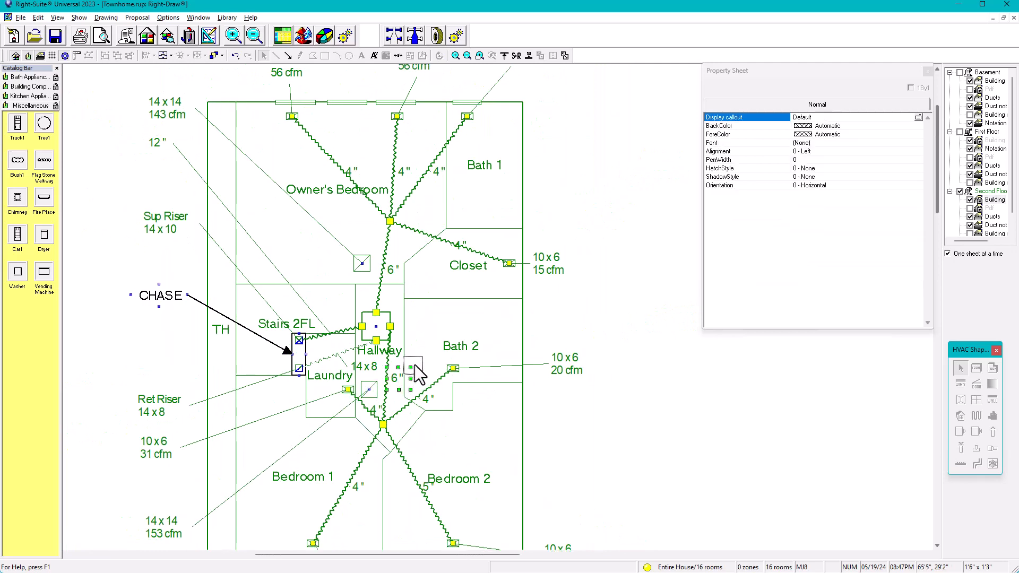
pyautogui.moveTo(414, 365); pyautogui.dragTo(401, 376)
pyautogui.click(584, 425)
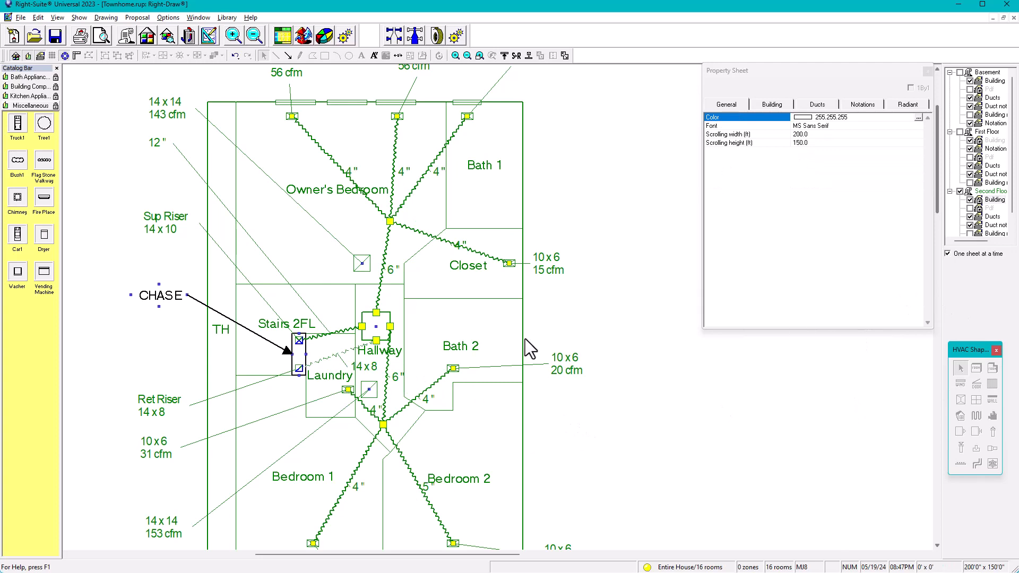
# Step: Make the Second Floor's Building layer active and move the Hallway label above the square distribution box
pyautogui.click(980, 200)
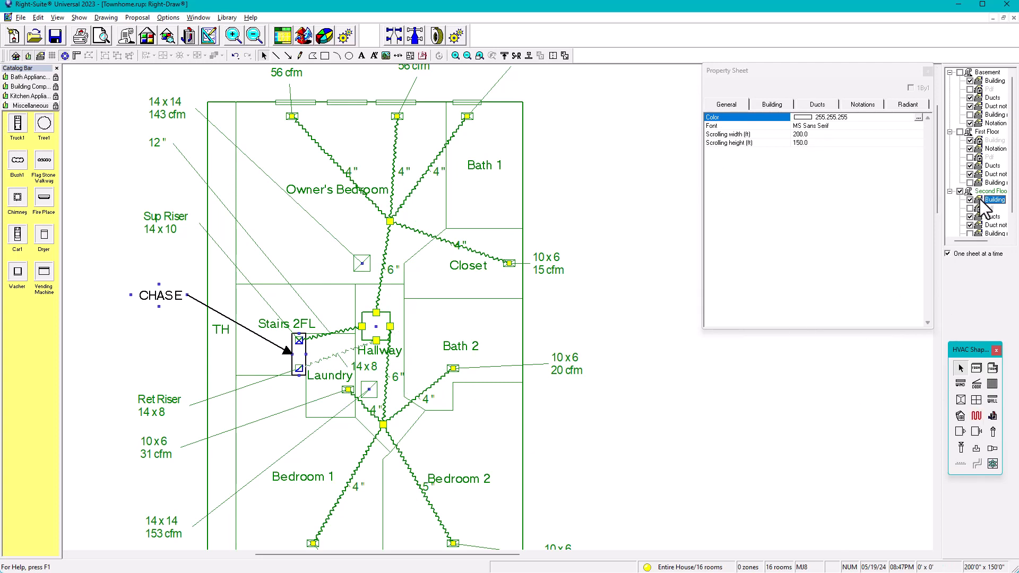
pyautogui.click(403, 300)
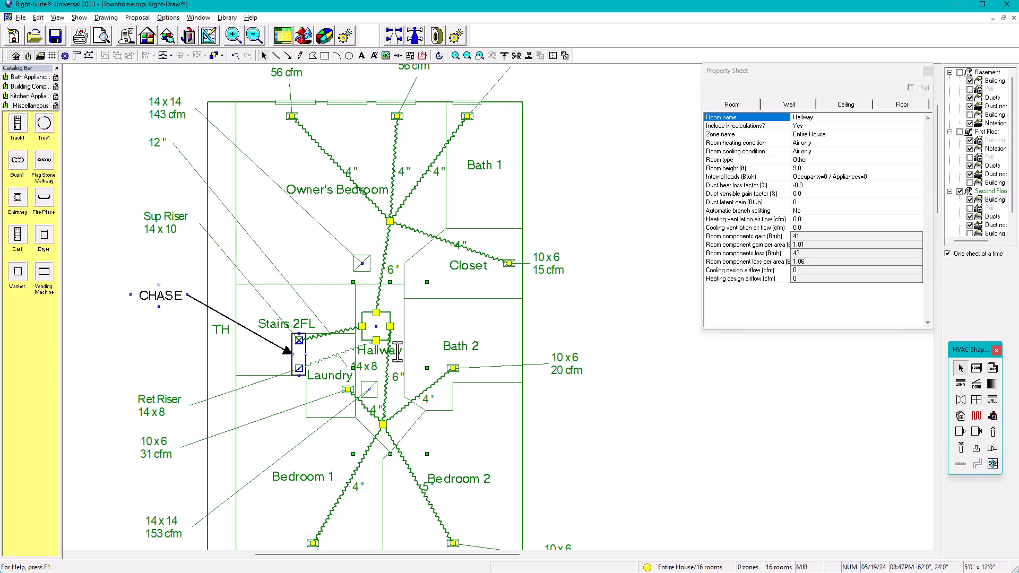
pyautogui.click(396, 297)
pyautogui.click(599, 320)
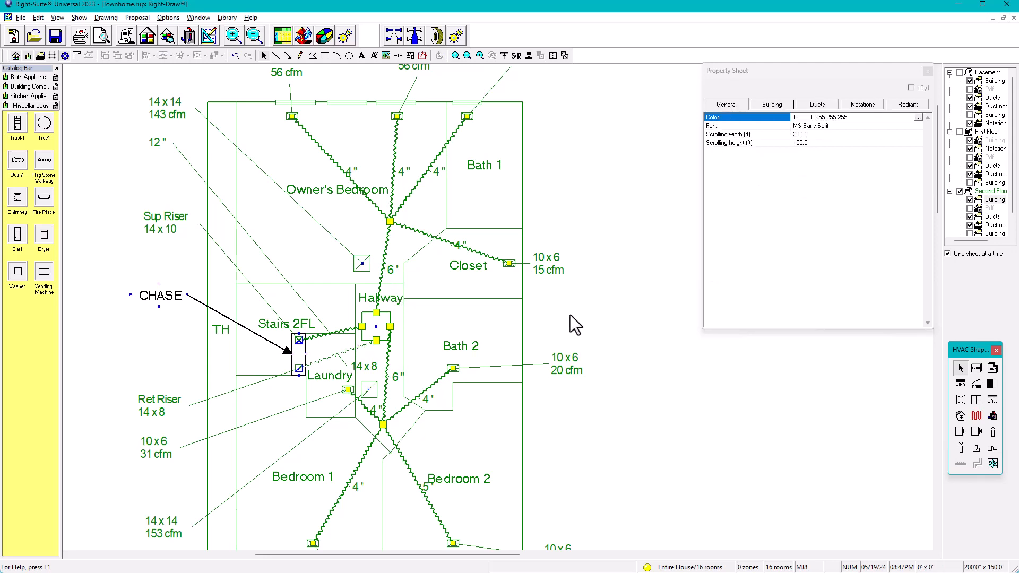
# Step: Move the 14 x 8 callout just below the return riser's duct and the Laundry label to the lower part of its room
pyautogui.moveTo(374, 367); pyautogui.dragTo(331, 348)
pyautogui.click(332, 378)
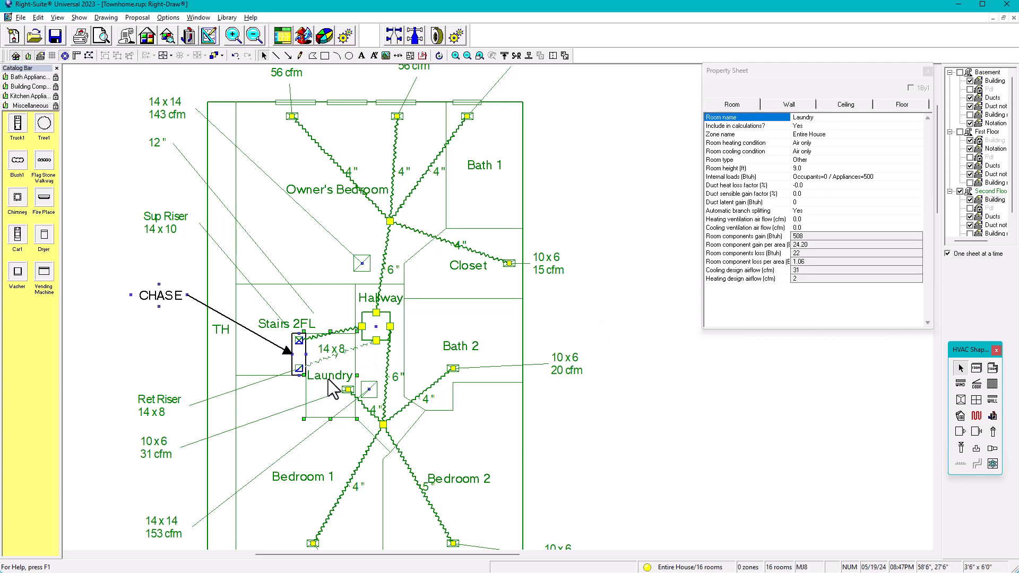
pyautogui.moveTo(330, 406); pyautogui.dragTo(329, 408)
pyautogui.click(658, 292)
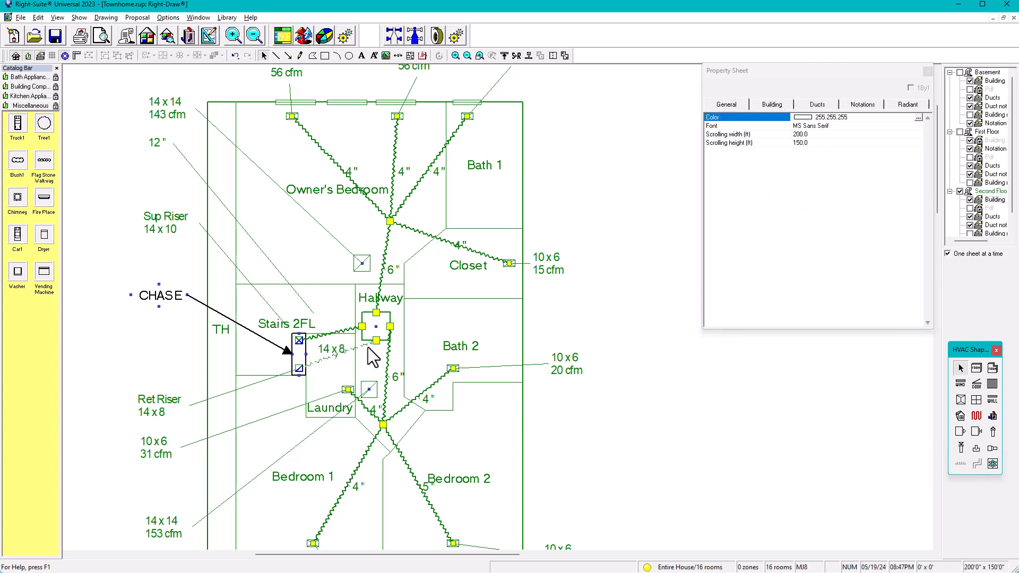
pyautogui.click(334, 355)
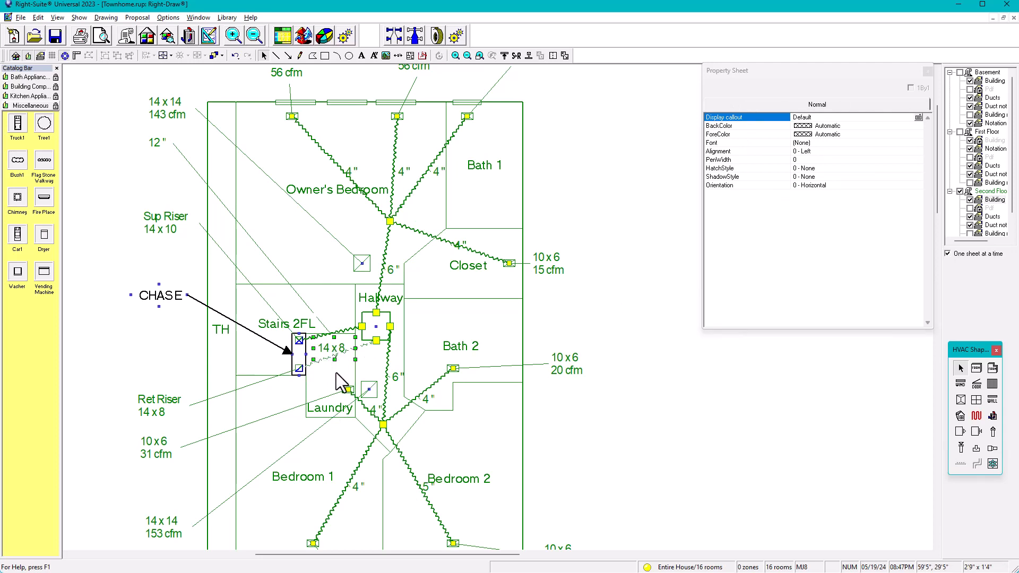
pyautogui.click(661, 253)
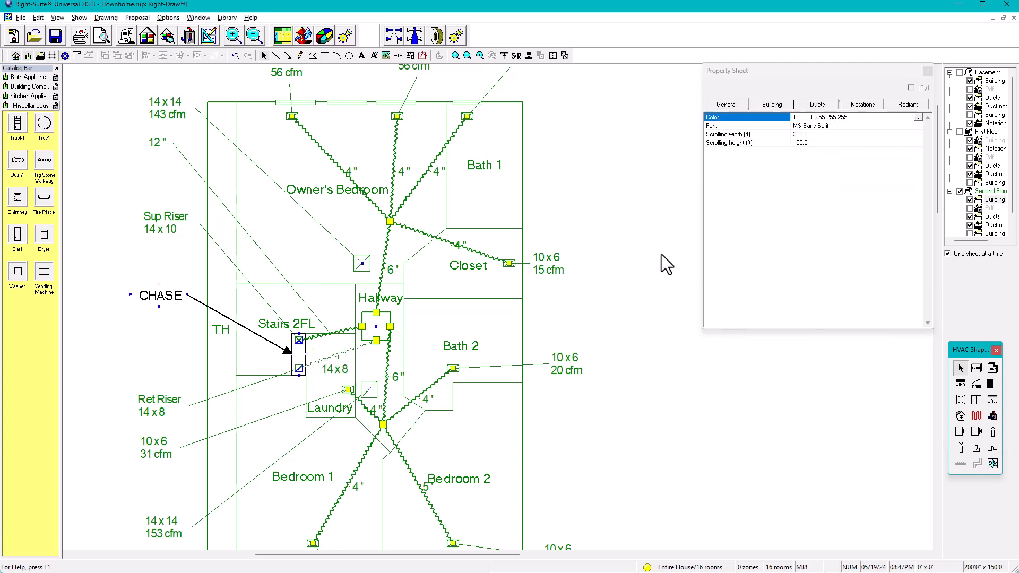
# Step: With the Second Floor's Building layer locked and Ducts active, draw a duct from the Hallway return grille to the distribution box's lower port
pyautogui.click(979, 202)
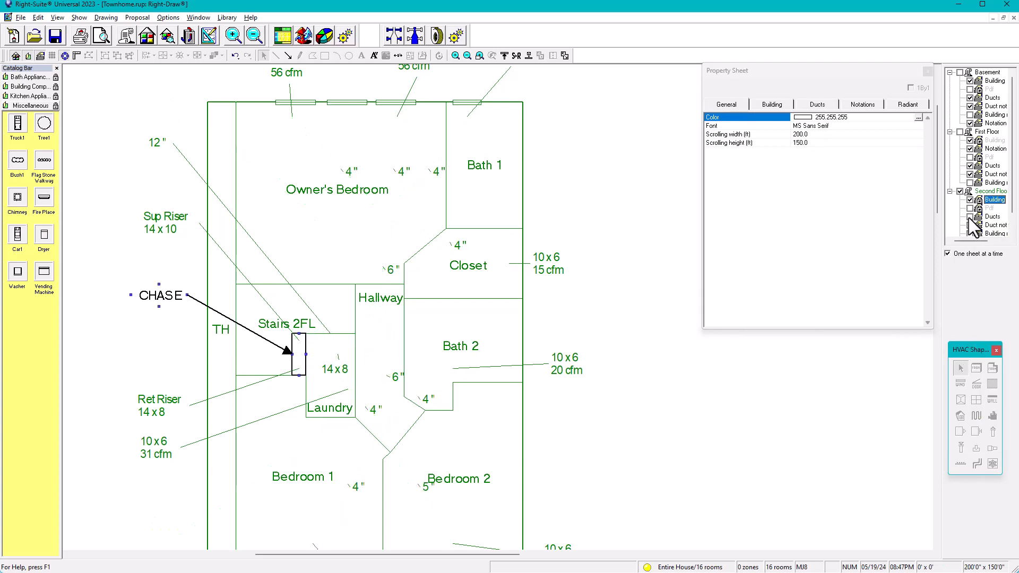
pyautogui.click(970, 218)
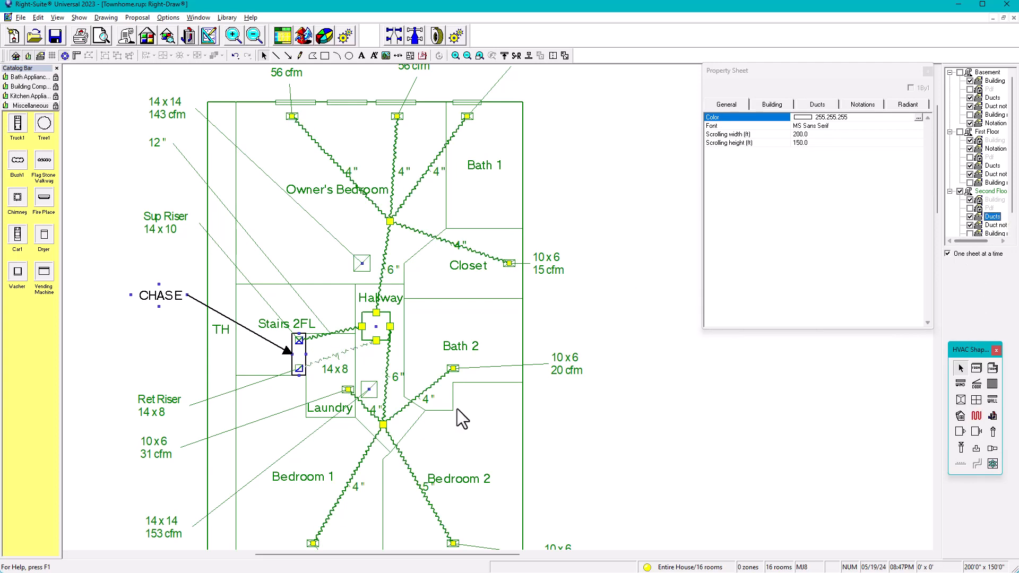
pyautogui.click(963, 448)
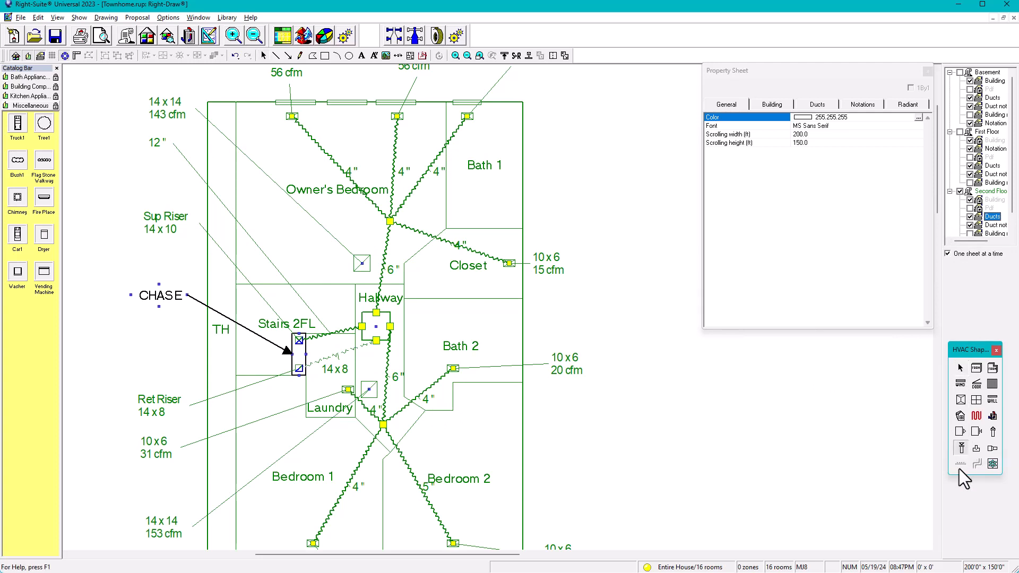
pyautogui.click(368, 393)
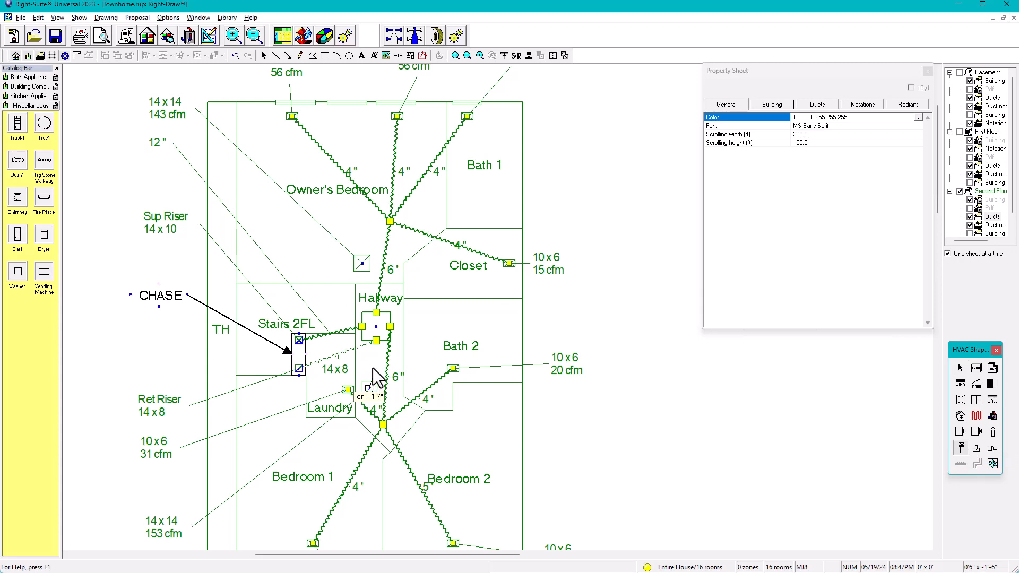
pyautogui.click(376, 340)
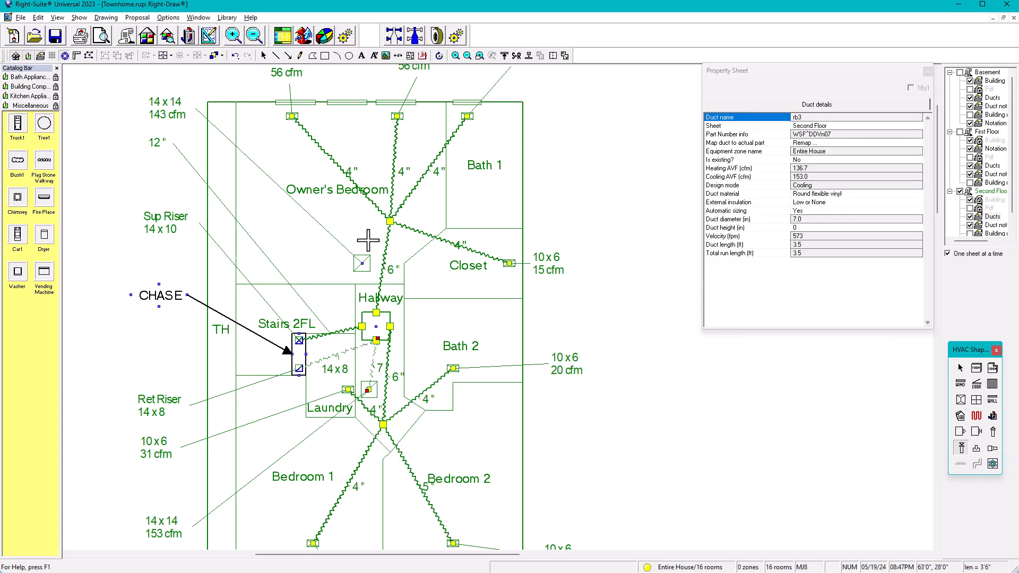
# Step: Try routing a duct from the Owner's Bedroom return grille to the distribution box's lower port with a reshaped path, and undo it
pyautogui.scroll(2, 360, 262)
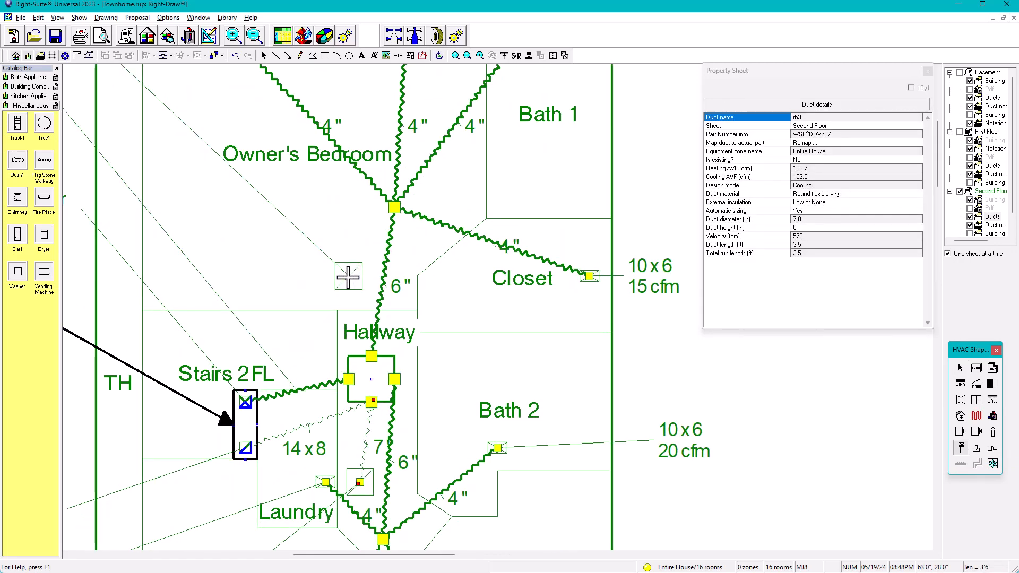
pyautogui.click(348, 277)
pyautogui.click(371, 403)
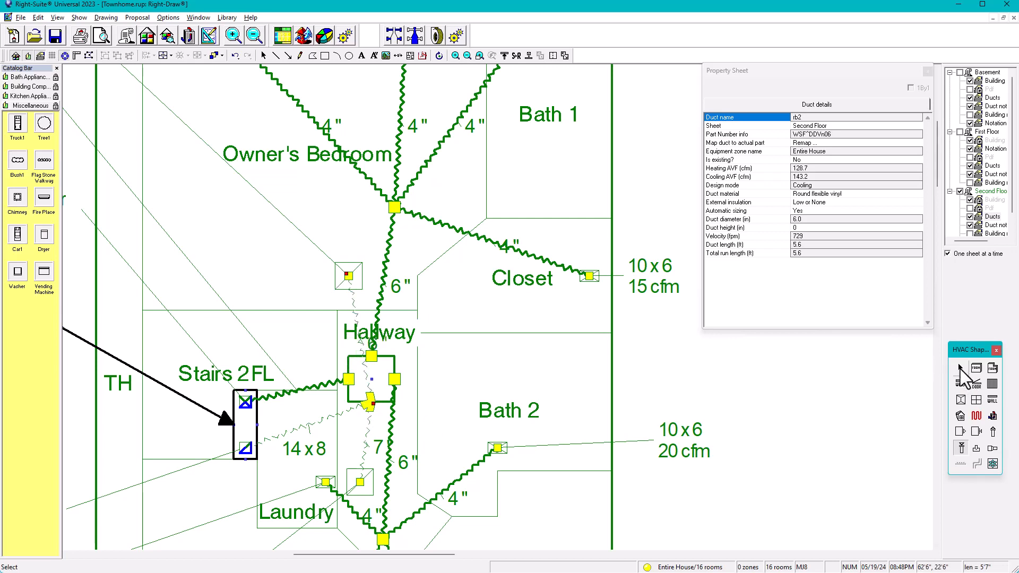
pyautogui.click(960, 367)
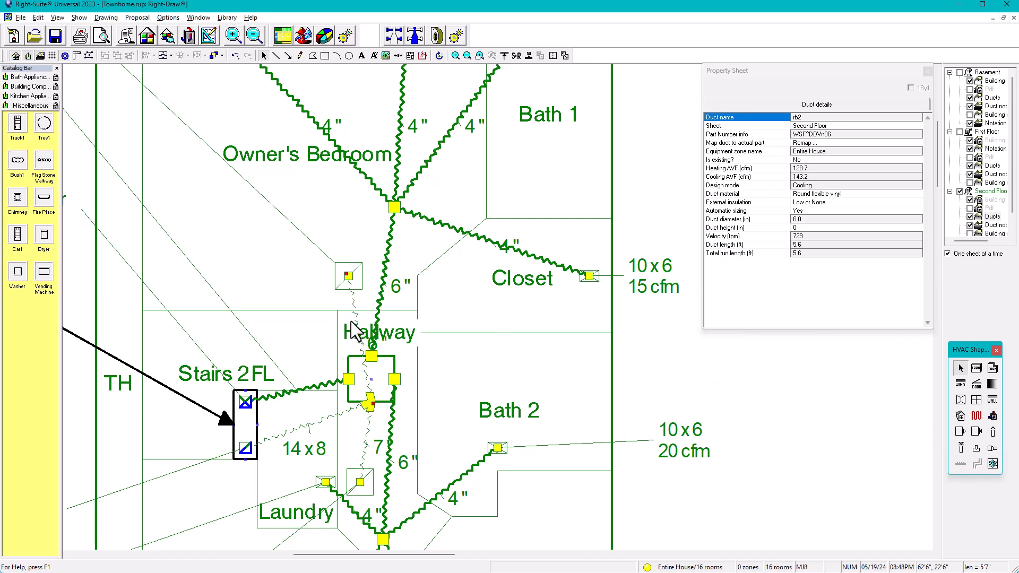
pyautogui.moveTo(356, 318); pyautogui.dragTo(341, 322)
pyautogui.moveTo(354, 319); pyautogui.dragTo(344, 340)
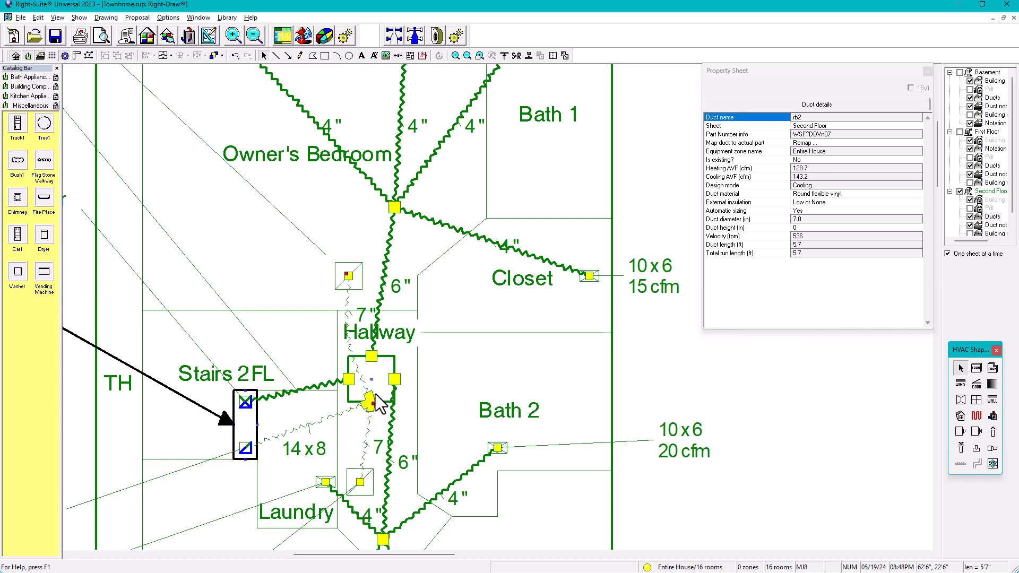
pyautogui.hotkey('ctrl', 'z')
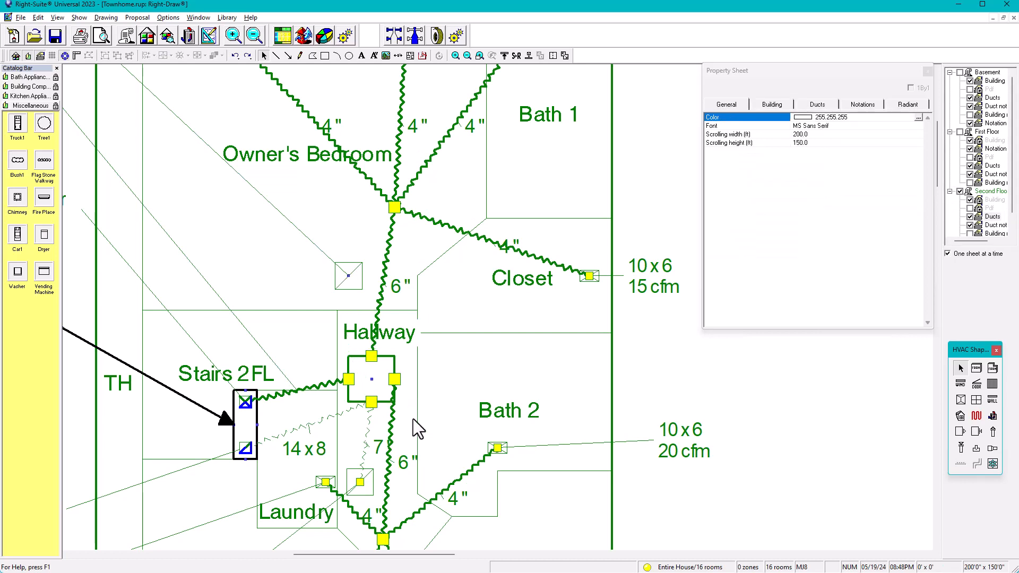
# Step: Draw a return duct from the Owner's Bedroom return grille to the center of the Hallway distribution box
pyautogui.click(961, 449)
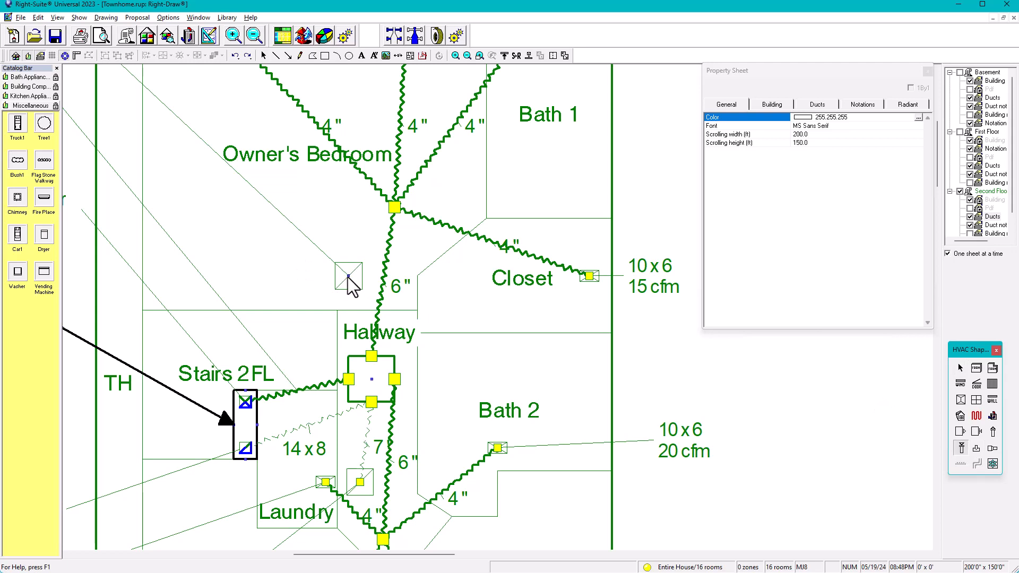
pyautogui.moveTo(348, 276)
pyautogui.mouseDown()
pyautogui.moveTo(361, 387)
pyautogui.moveTo(372, 379)
pyautogui.mouseUp()
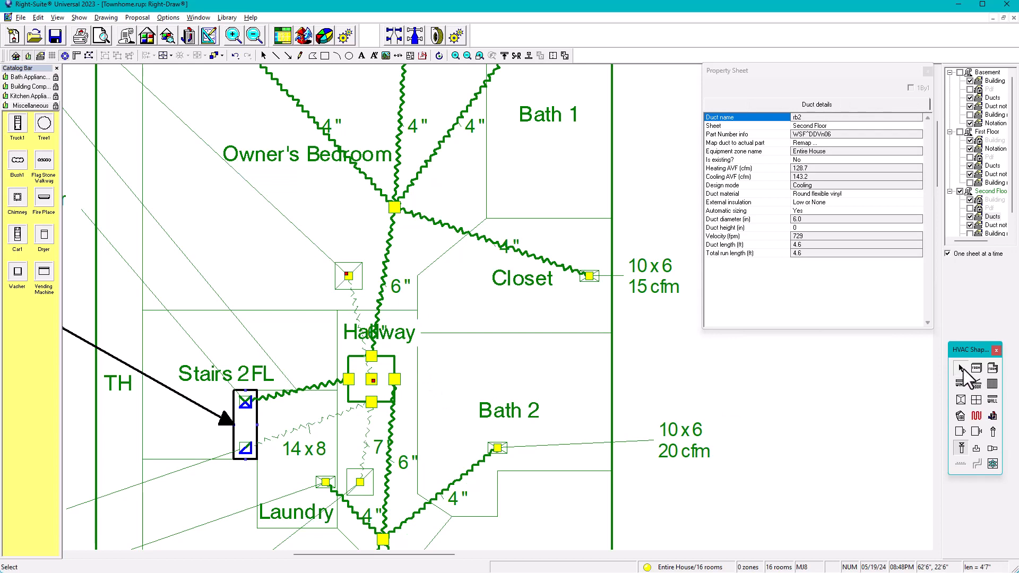
pyautogui.click(960, 367)
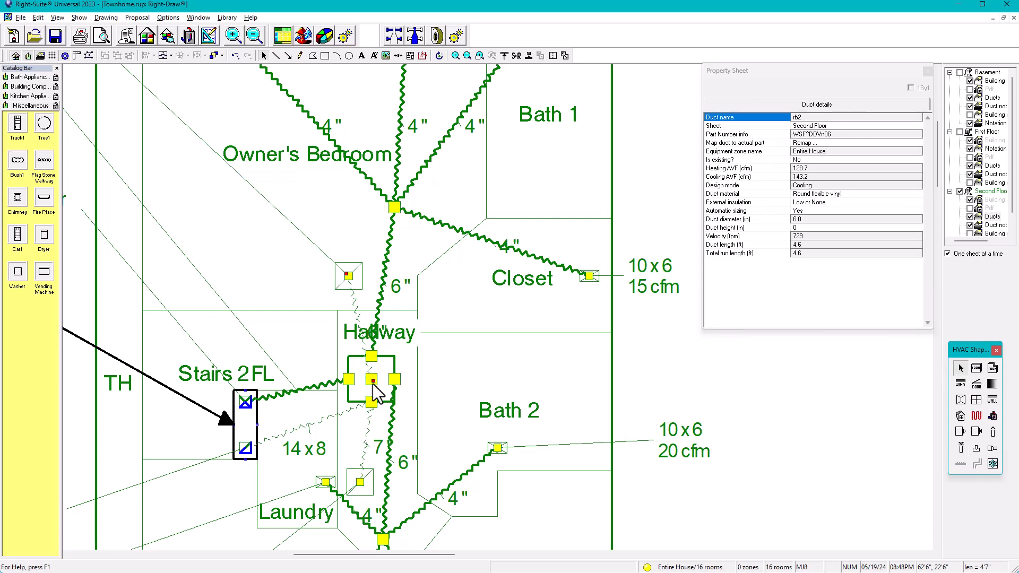
# Step: Try moving the new duct's end to the box's lower port and its 6" callout beside the Hallway label, and undo both changes
pyautogui.moveTo(373, 381); pyautogui.dragTo(371, 402)
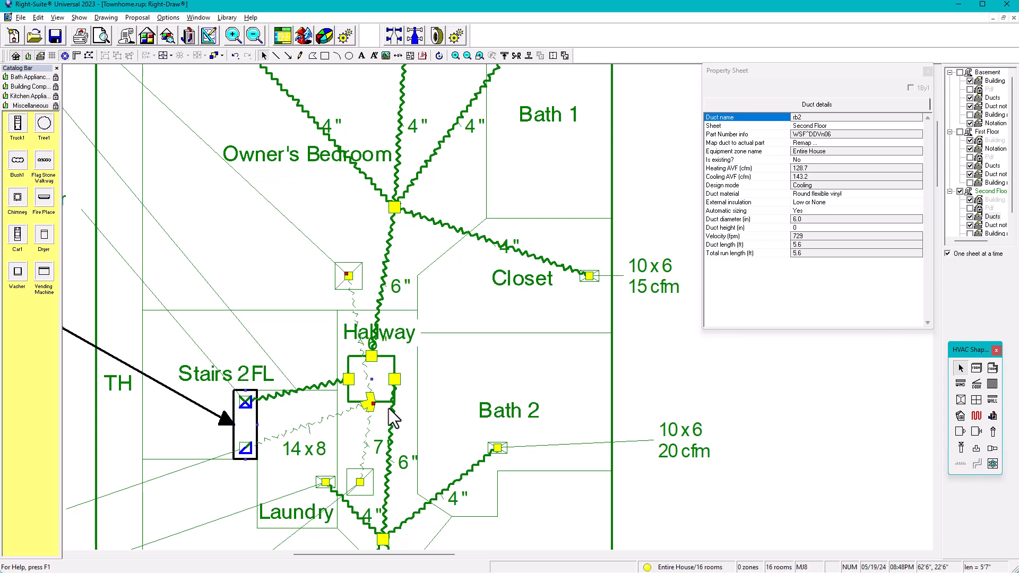
pyautogui.scroll(1, 371, 356)
pyautogui.click(376, 344)
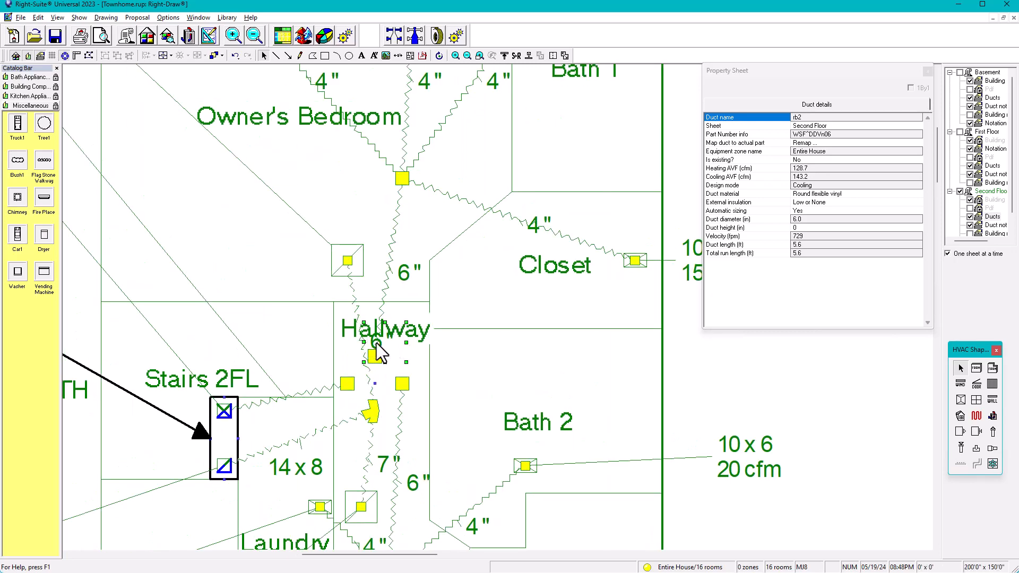
pyautogui.moveTo(376, 344); pyautogui.dragTo(283, 322)
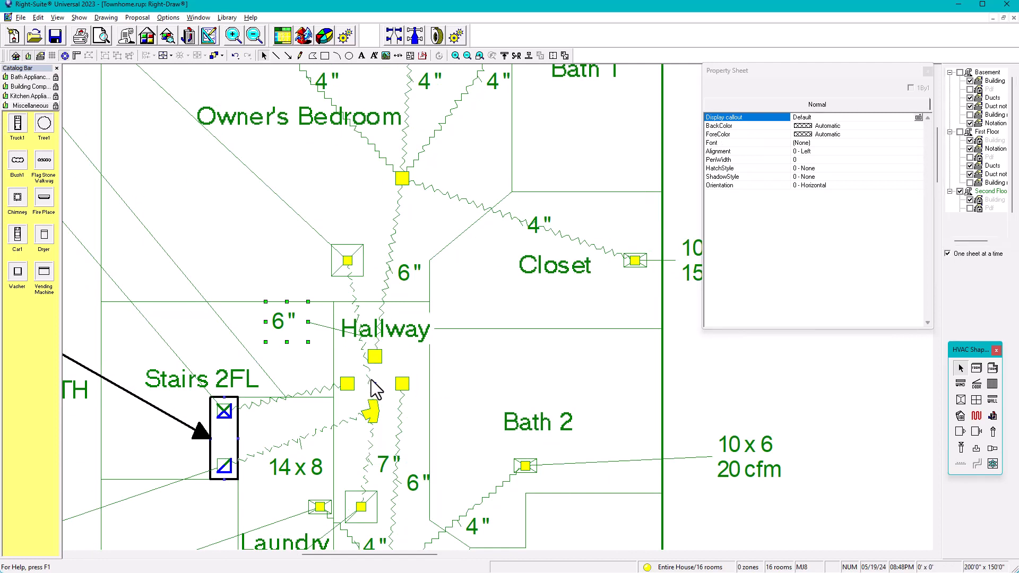
pyautogui.hotkey('ctrl', 'z')
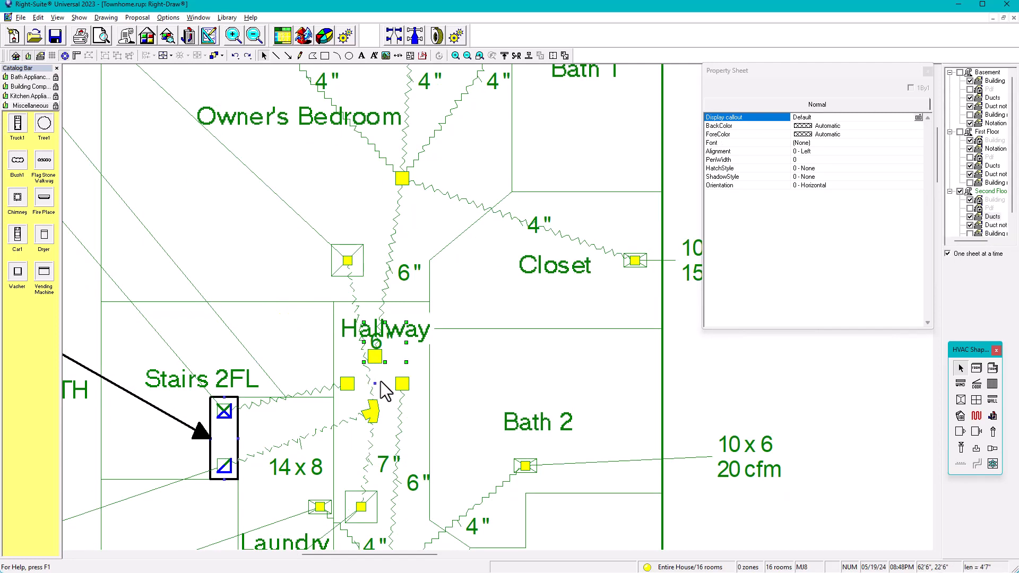
pyautogui.click(383, 389)
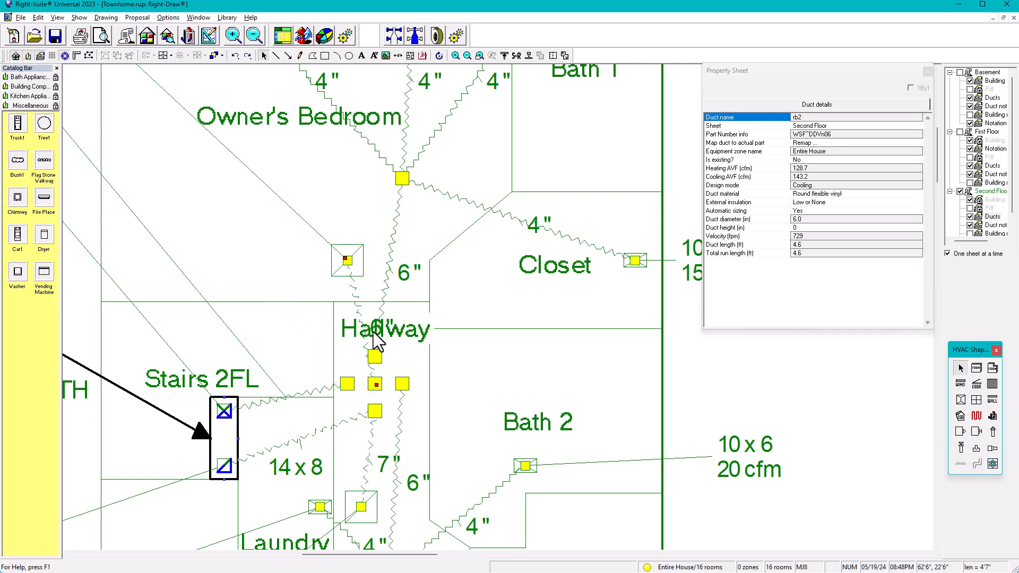
# Step: Move the Owner's Bedroom return duct's 6" callout out of the Hallway to the open area above Stairs 2FL
pyautogui.moveTo(374, 334); pyautogui.dragTo(268, 337)
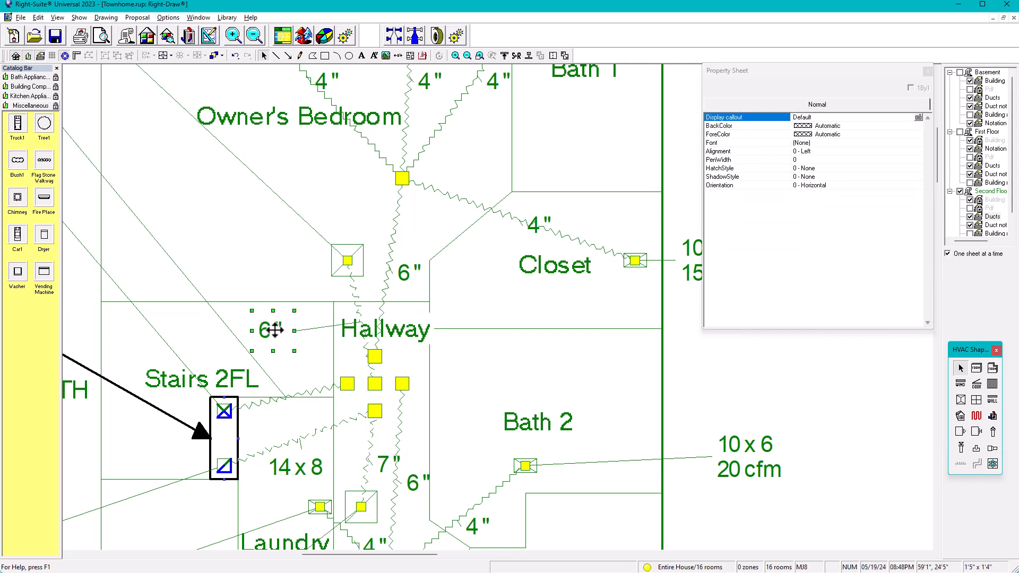
# Step: Undo the recent callout and return duct edits around the Hallway, and redo them through the 6" callout's move
pyautogui.hotkey('ctrl', 'z')
pyautogui.hotkey('ctrl', 'z')
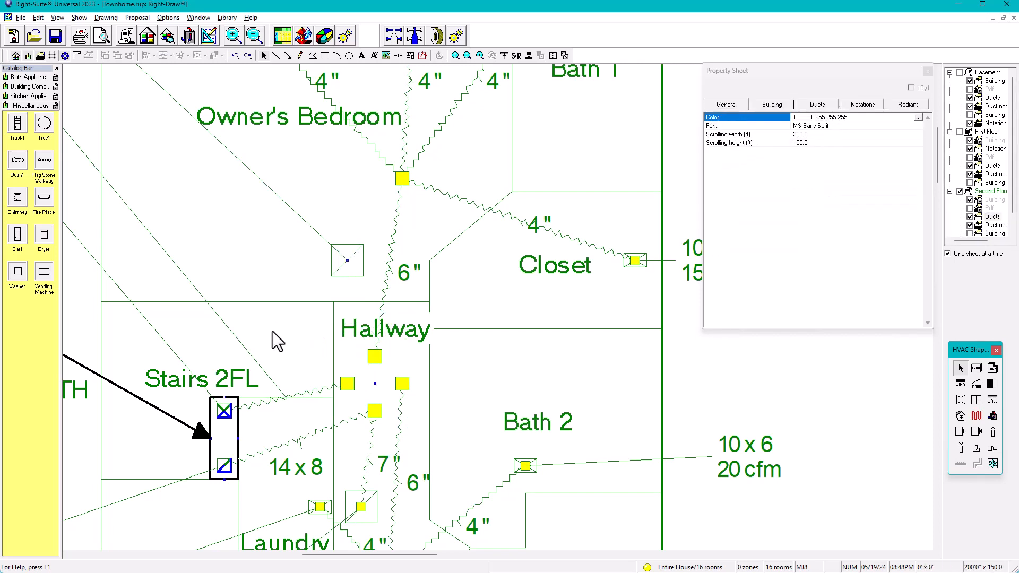
pyautogui.hotkey('ctrl', 'z')
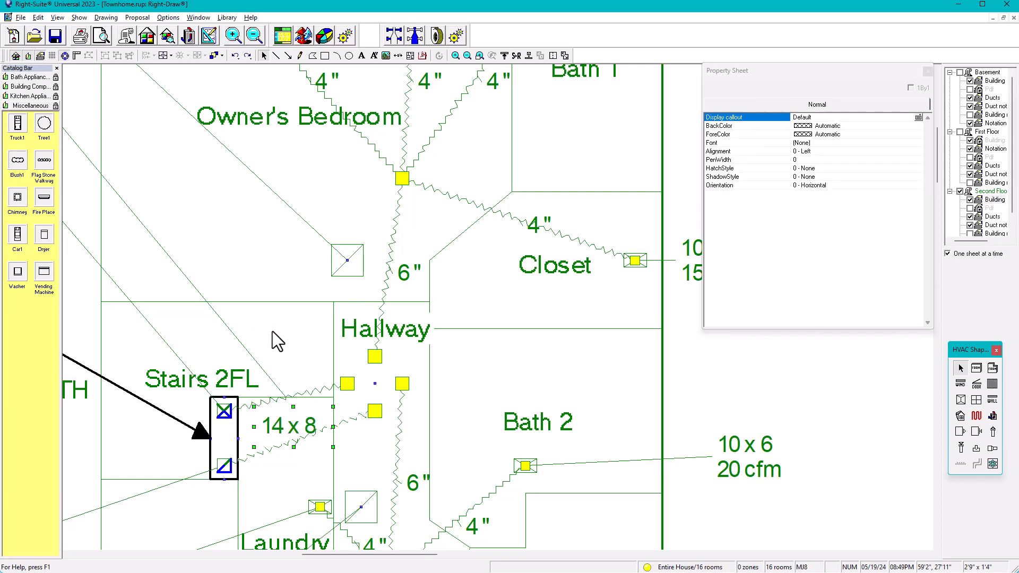
pyautogui.scroll(-2, 402, 339)
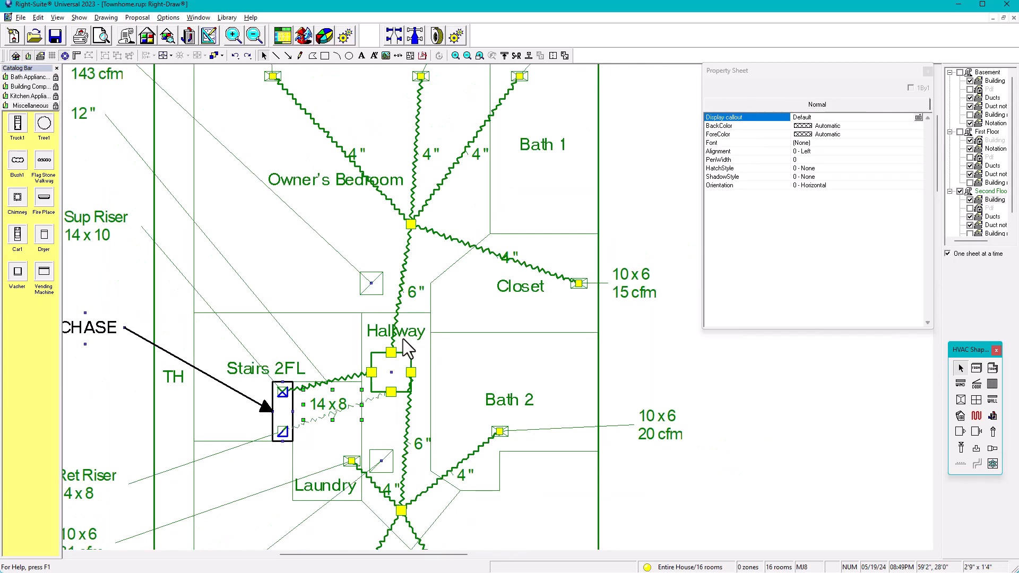
pyautogui.hotkey('ctrl', 'y')
pyautogui.hotkey('ctrl', 'y')
pyautogui.hotkey('ctrl', 'y')
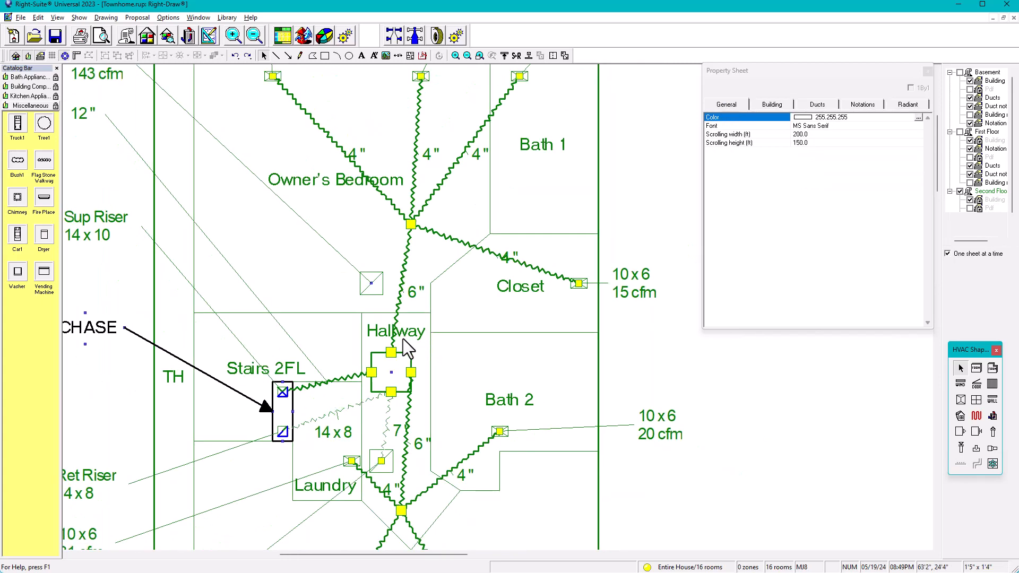
pyautogui.hotkey('ctrl', 'y')
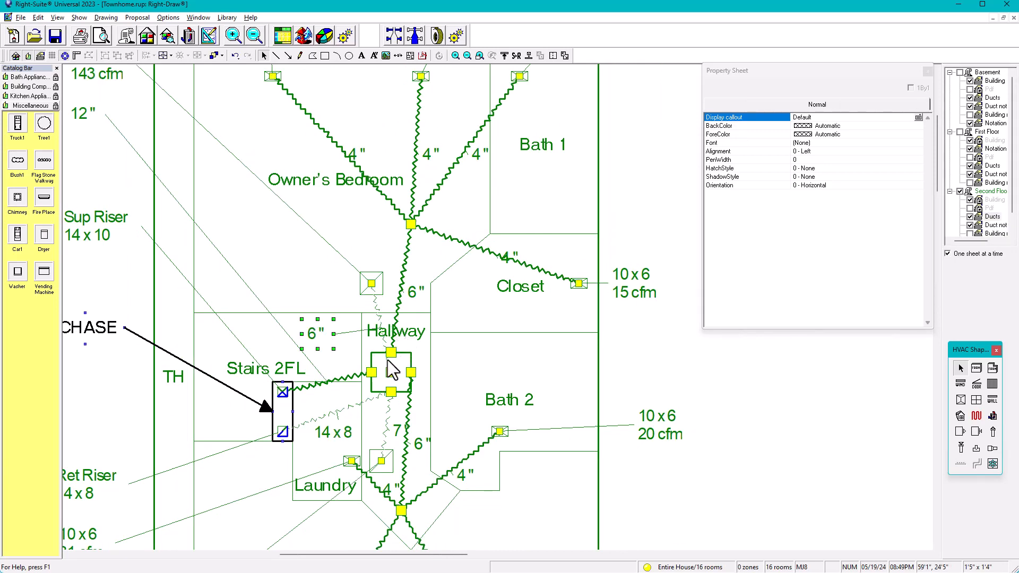
# Step: Move the end of the Owner's Bedroom return duct from the center of the Hallway distribution box to its port facing the Laundry
pyautogui.click(384, 326)
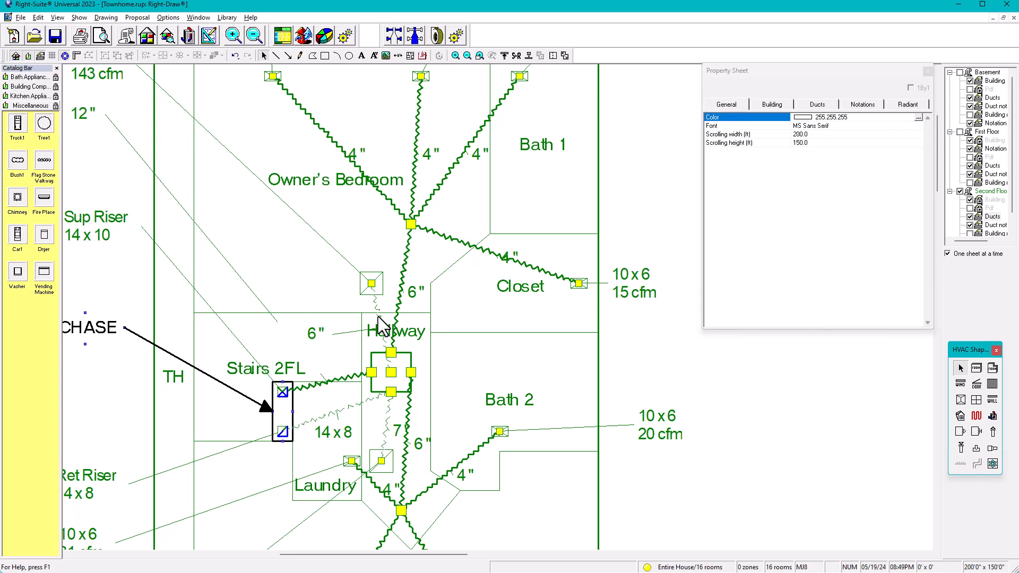
pyautogui.scroll(-3, 384, 326)
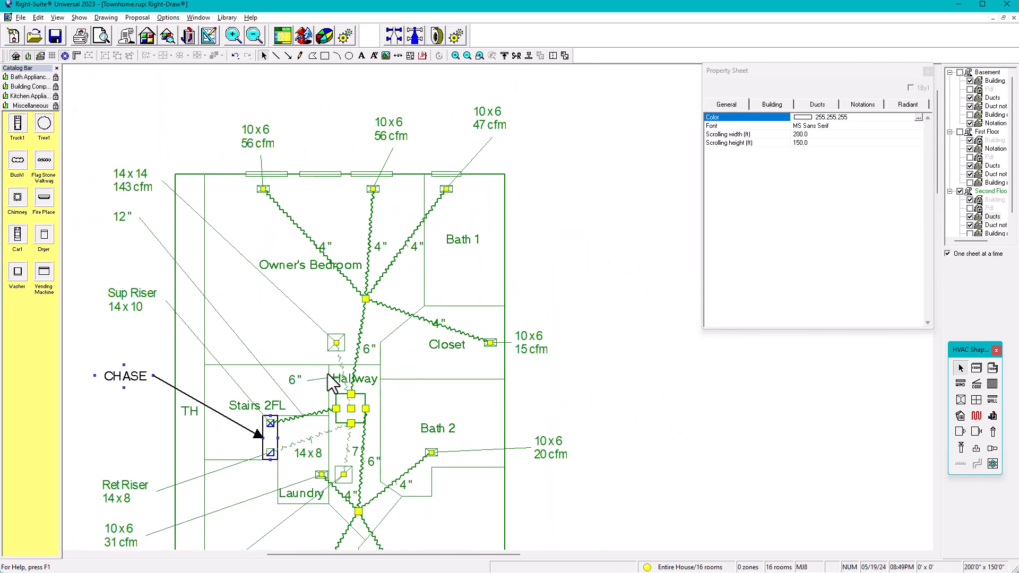
pyautogui.click(339, 374)
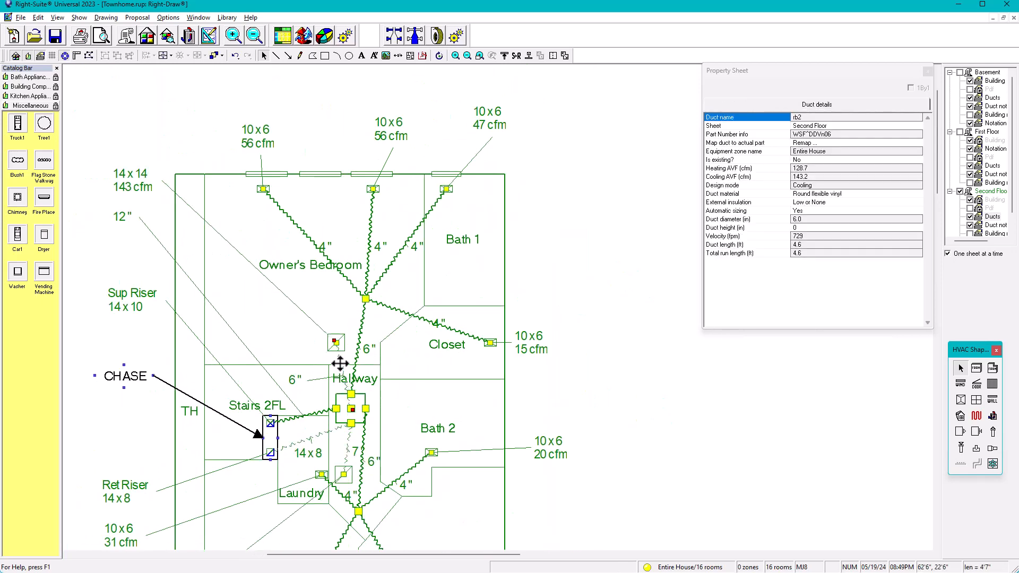
pyautogui.scroll(2, 347, 396)
pyautogui.moveTo(348, 412); pyautogui.dragTo(350, 428)
pyautogui.click(637, 370)
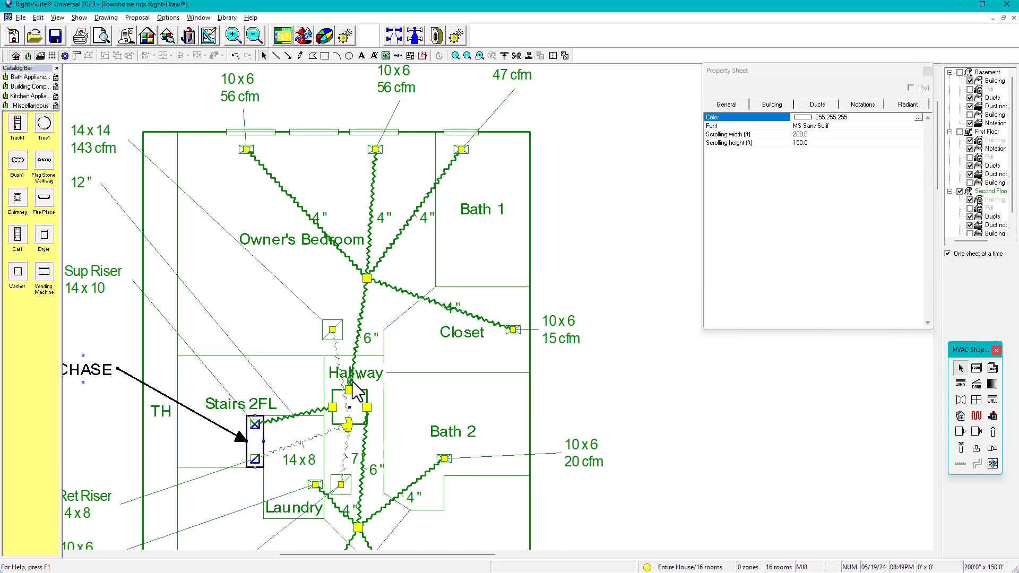
# Step: Move the return duct's 6" callout out of the Hallway to the open area above Stairs 2FL
pyautogui.click(351, 381)
pyautogui.moveTo(352, 381); pyautogui.dragTo(279, 376)
pyautogui.click(639, 345)
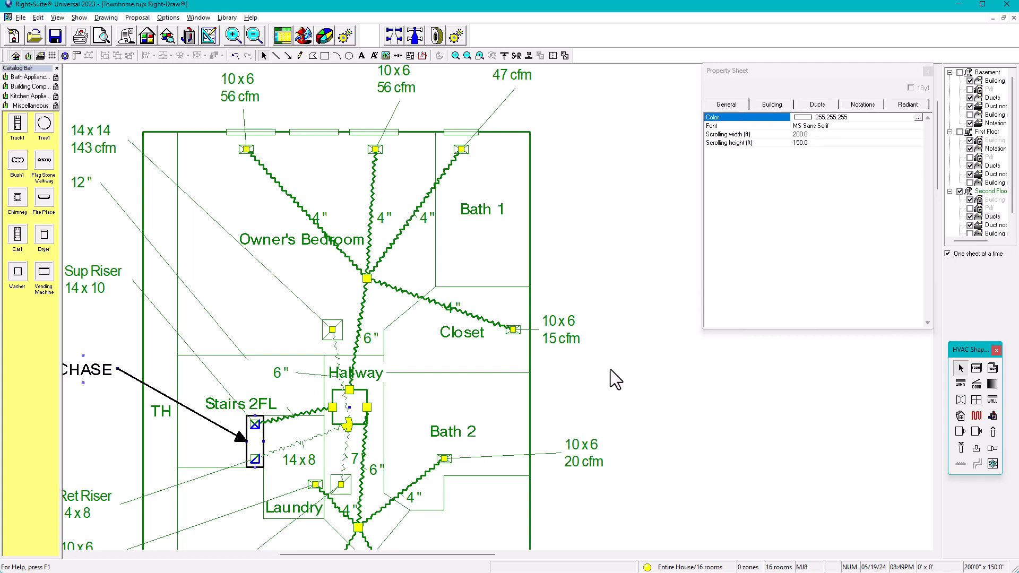
# Step: Bow the Owner's Bedroom return duct around the Hallway label and place its 7" callout in the open area above Stairs 2FL
pyautogui.click(336, 359)
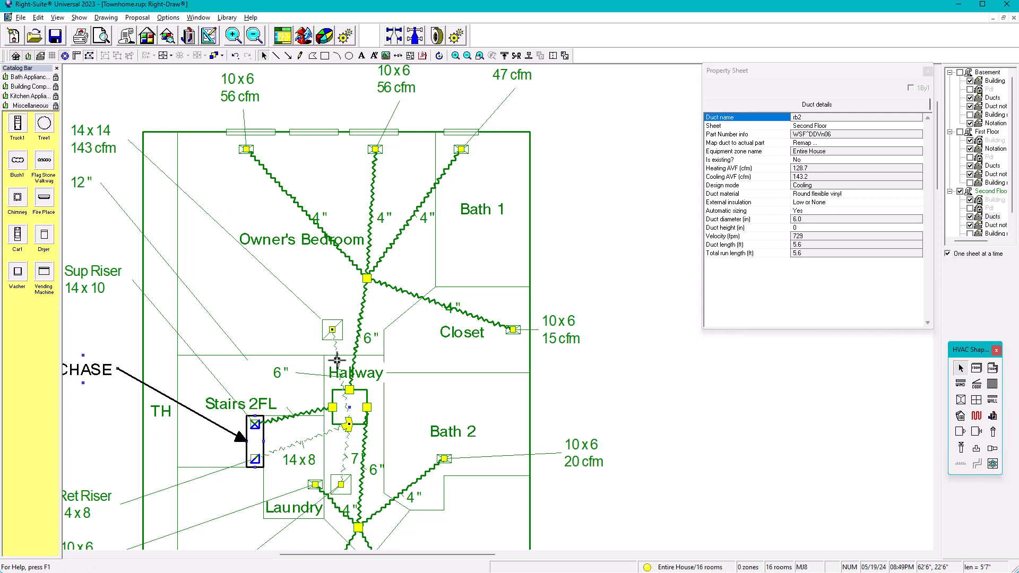
pyautogui.moveTo(338, 365); pyautogui.dragTo(316, 371)
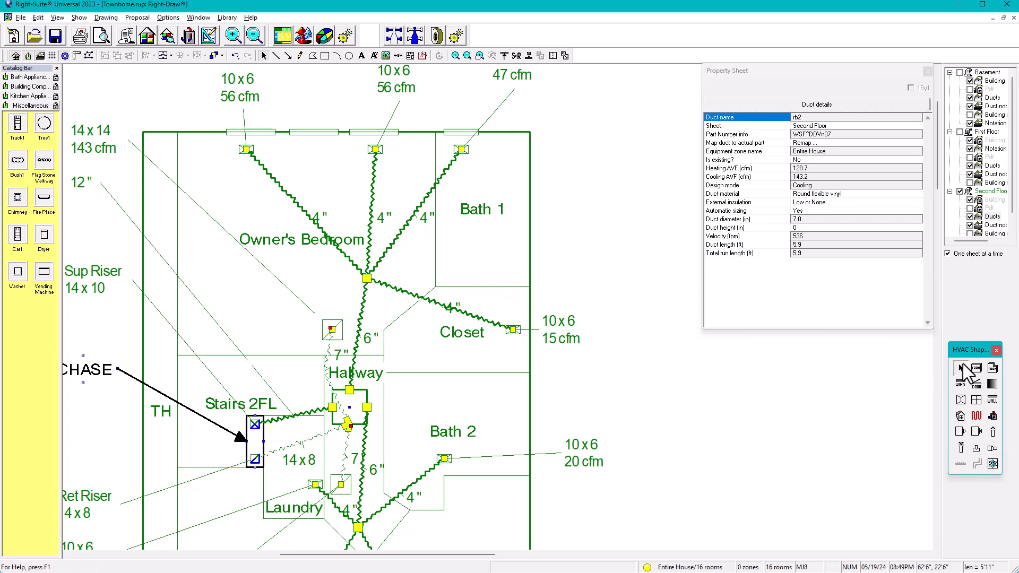
pyautogui.click(341, 355)
pyautogui.moveTo(341, 355); pyautogui.dragTo(306, 375)
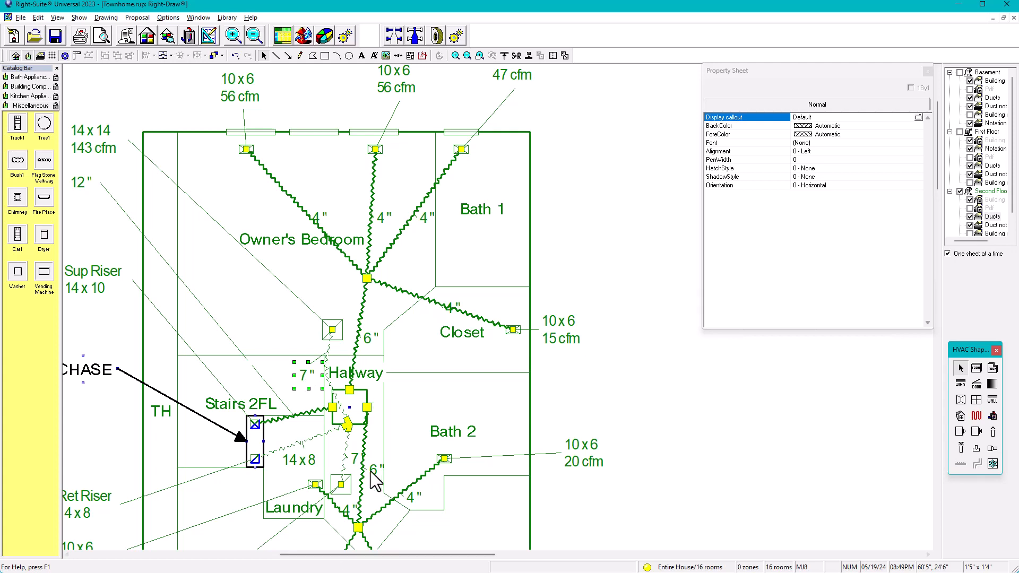
pyautogui.click(328, 352)
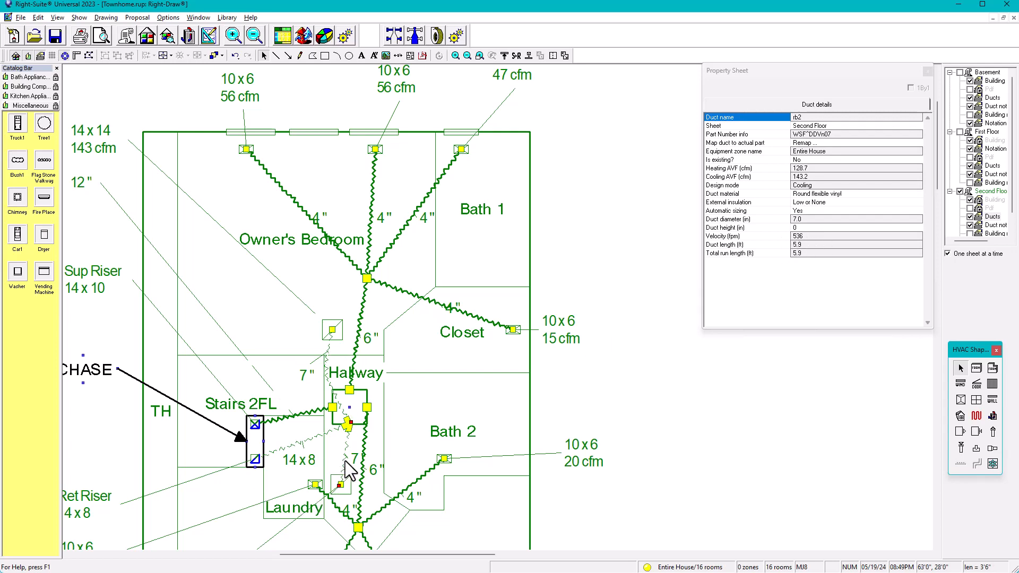
pyautogui.click(607, 386)
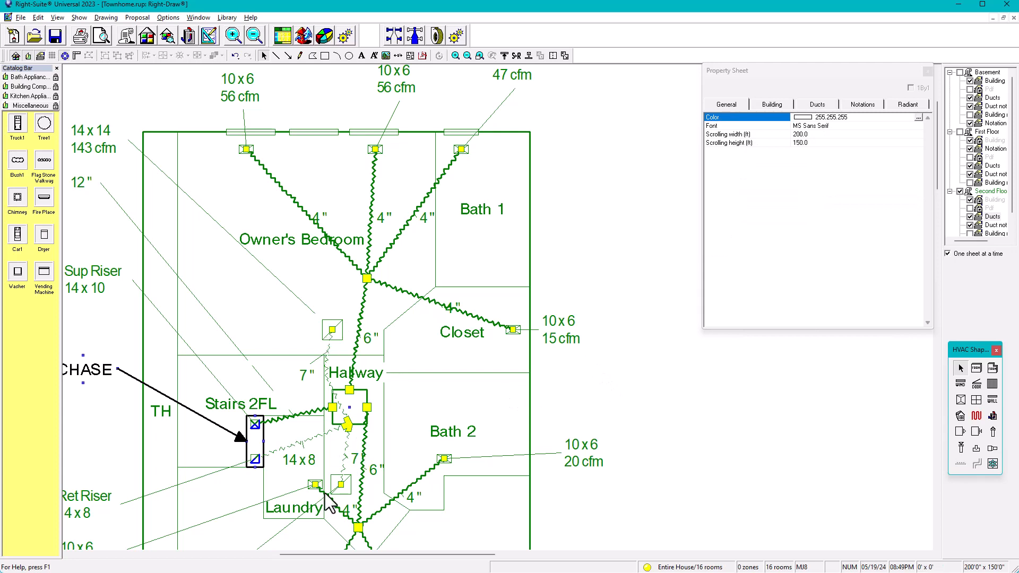
# Step: Examine the return grilles and risers on the First Floor and Basement sheets
pyautogui.click(981, 133)
pyautogui.scroll(-3, 395, 384)
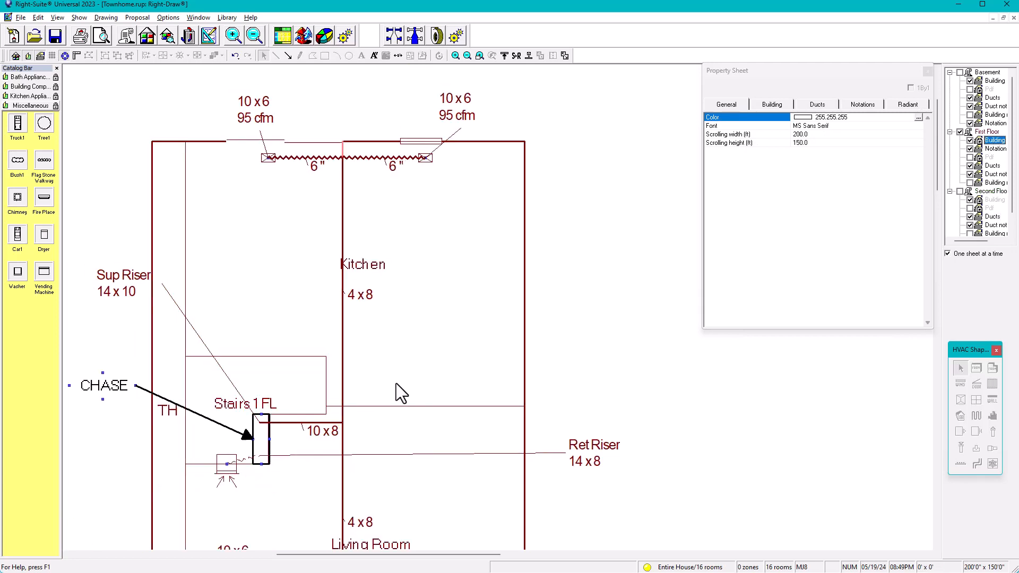
pyautogui.moveTo(394, 384); pyautogui.dragTo(461, 264, button='middle')
pyautogui.scroll(1, 332, 326)
pyautogui.scroll(1, 336, 334)
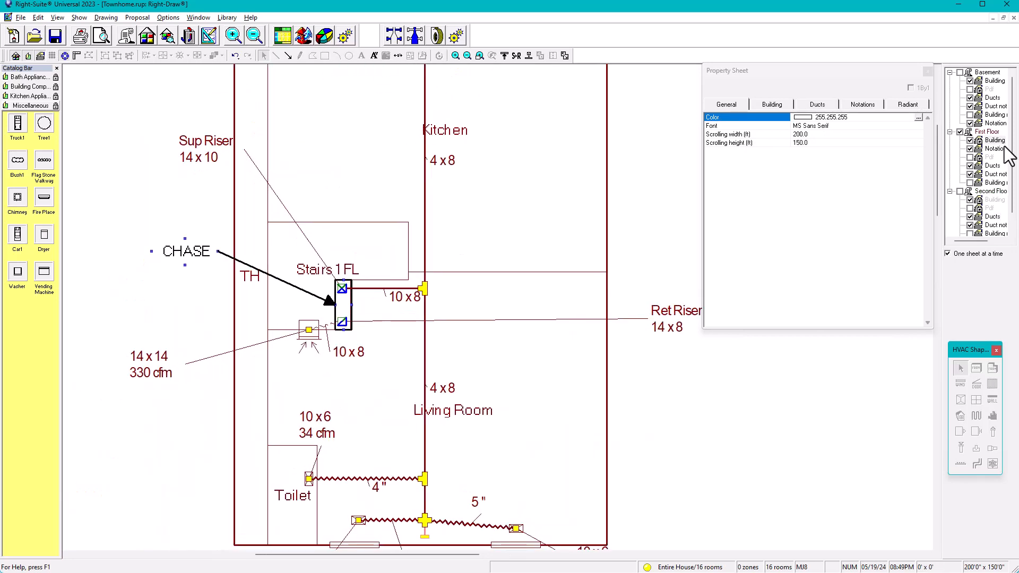
pyautogui.click(986, 72)
pyautogui.click(991, 81)
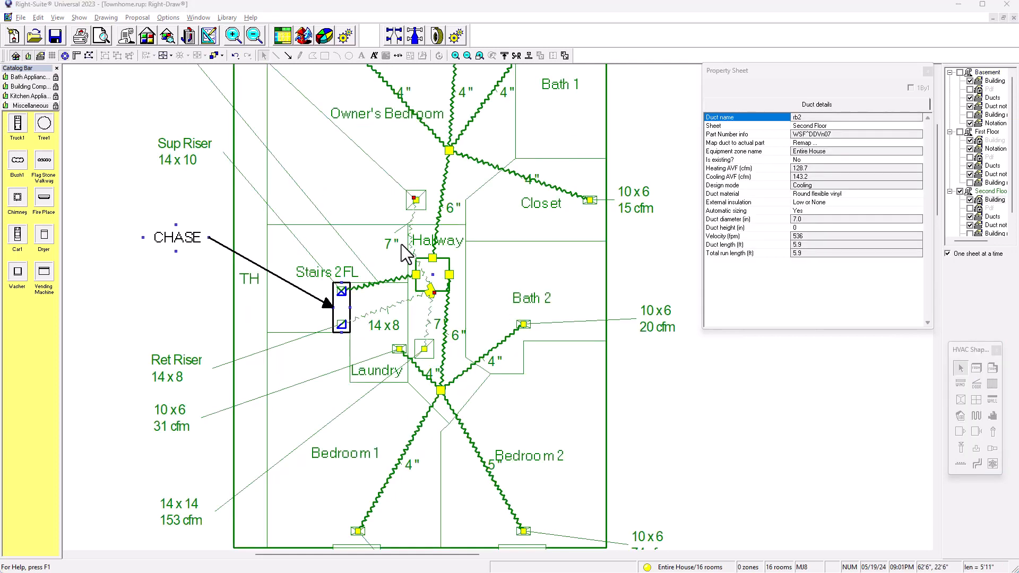
# Step: Turn off automatic sizing for the Owner's Bedroom return duct, try diameters of 8 and 6 inches, and set it to 7 inches
pyautogui.click(409, 236)
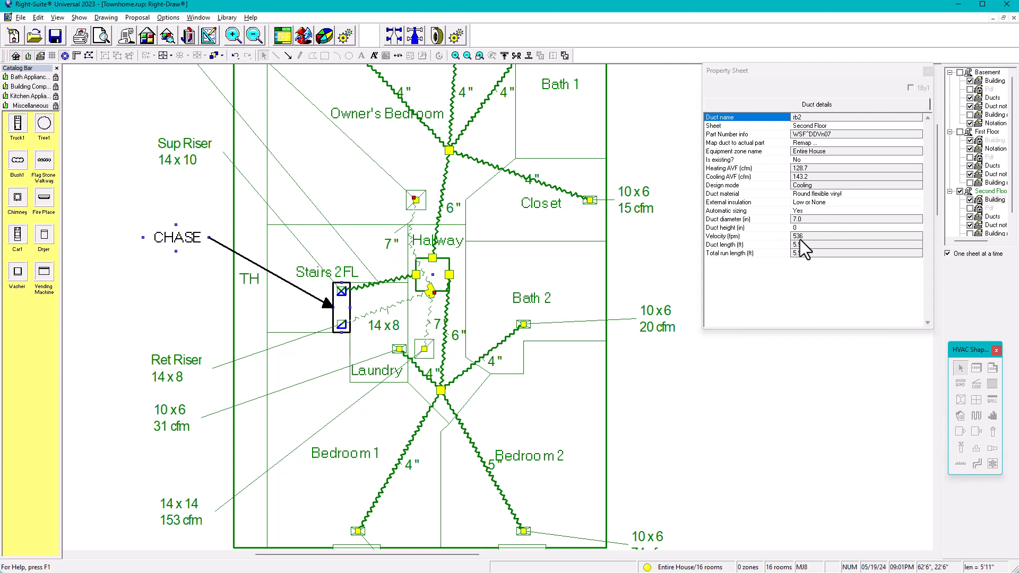
pyautogui.click(801, 211)
pyautogui.click(799, 220)
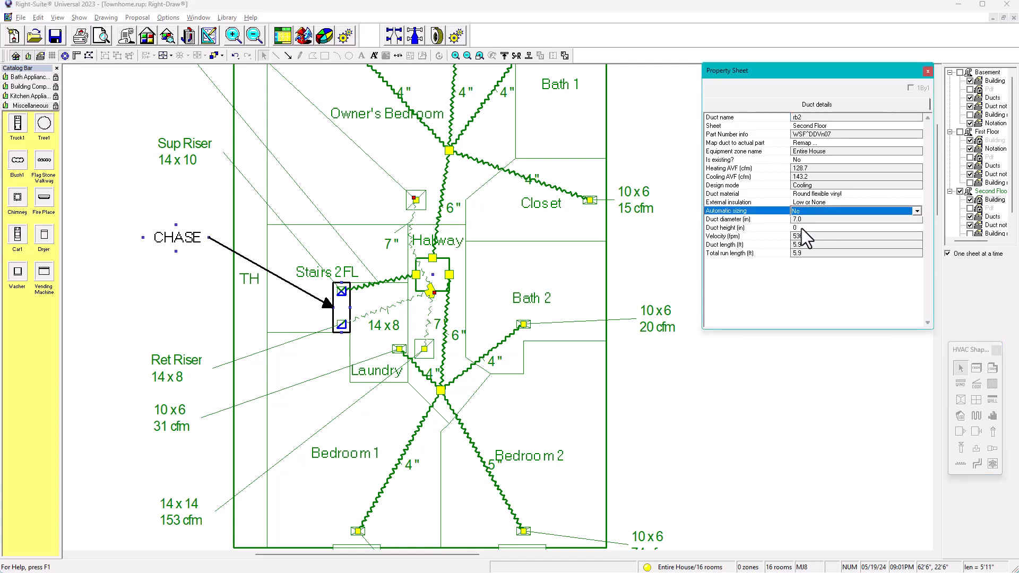
pyautogui.click(798, 219)
pyautogui.write('8')
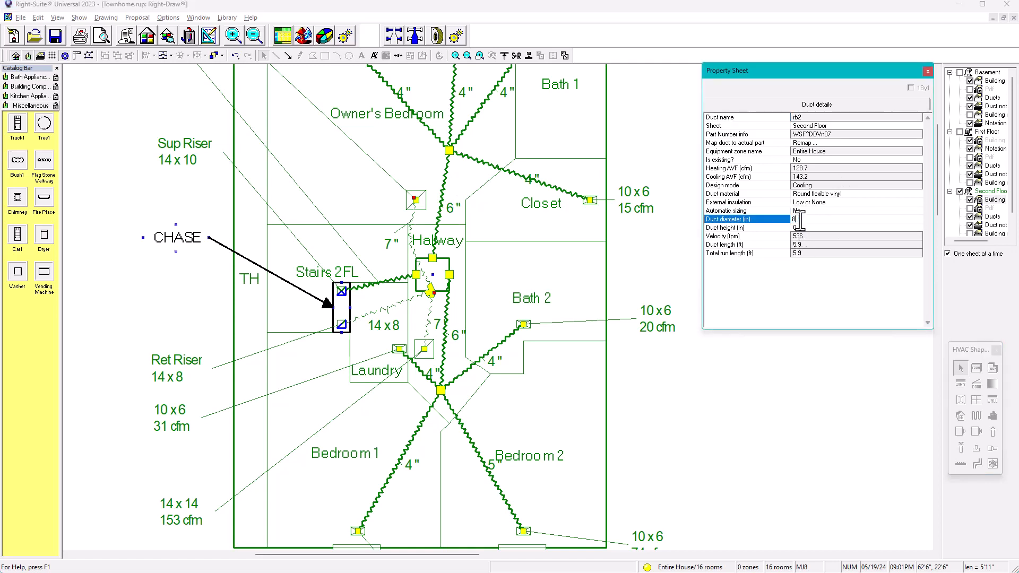
pyautogui.press('Return')
pyautogui.write('6')
pyautogui.press('Return')
pyautogui.write('7')
pyautogui.press('Return')
# Step: Check the properties of the return duct beside the Laundry, close them, and move its 7" callout clear of the duct toward Stairs 2FL
pyautogui.click(430, 321)
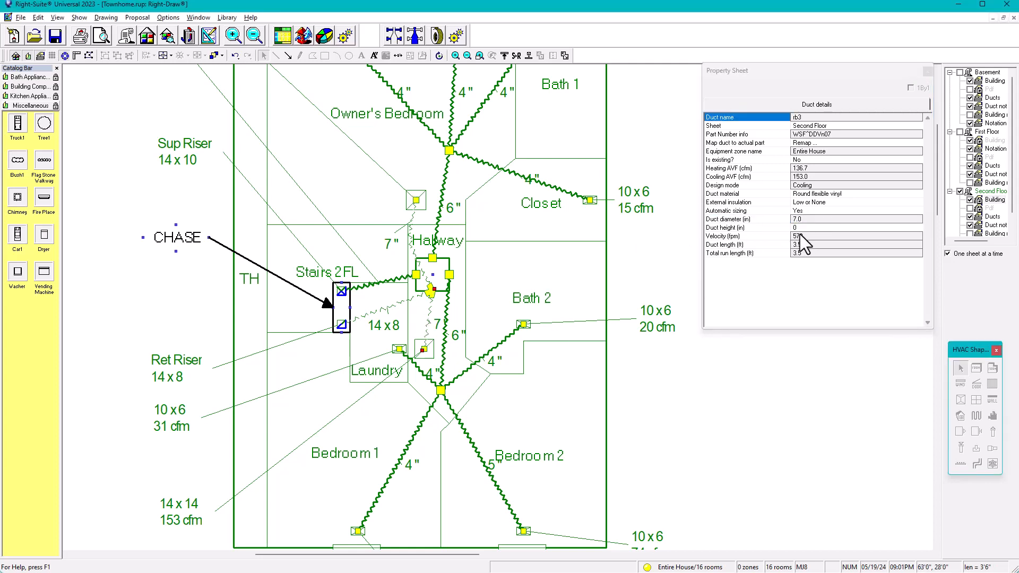
pyautogui.click(927, 71)
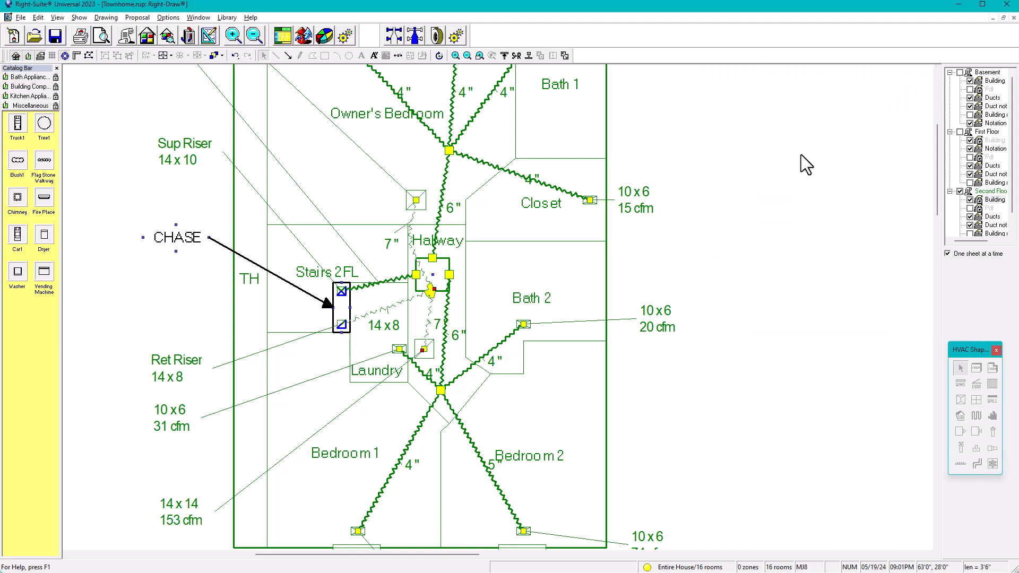
pyautogui.click(433, 324)
pyautogui.moveTo(429, 327)
pyautogui.mouseDown()
pyautogui.moveTo(411, 320)
pyautogui.moveTo(448, 334)
pyautogui.moveTo(411, 321)
pyautogui.mouseUp()
pyautogui.click(704, 249)
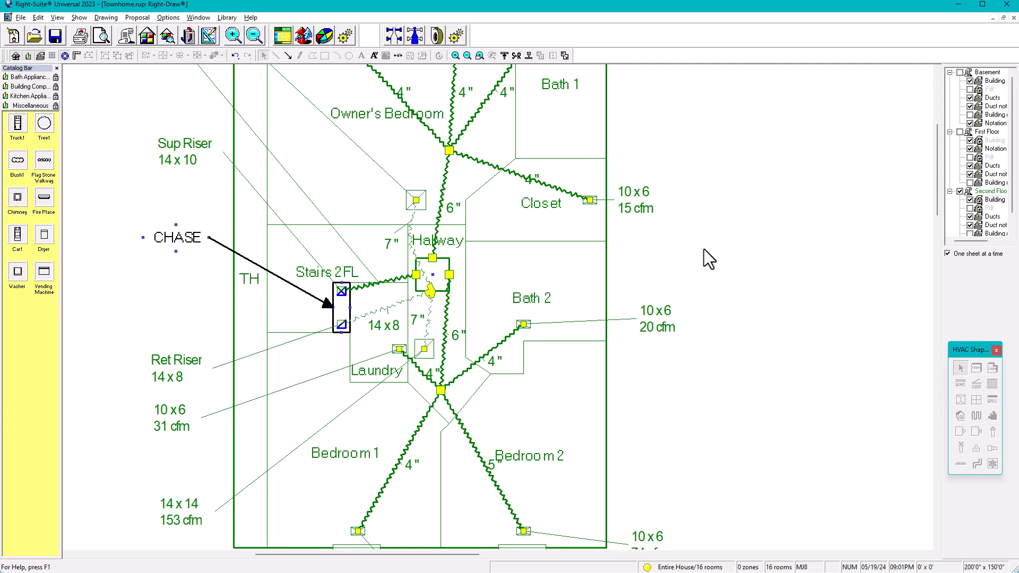
# Step: On the First Floor sheet, make the duct from the 14 x 14 return grille to the Ret Riser round by setting its height to 0
pyautogui.click(994, 140)
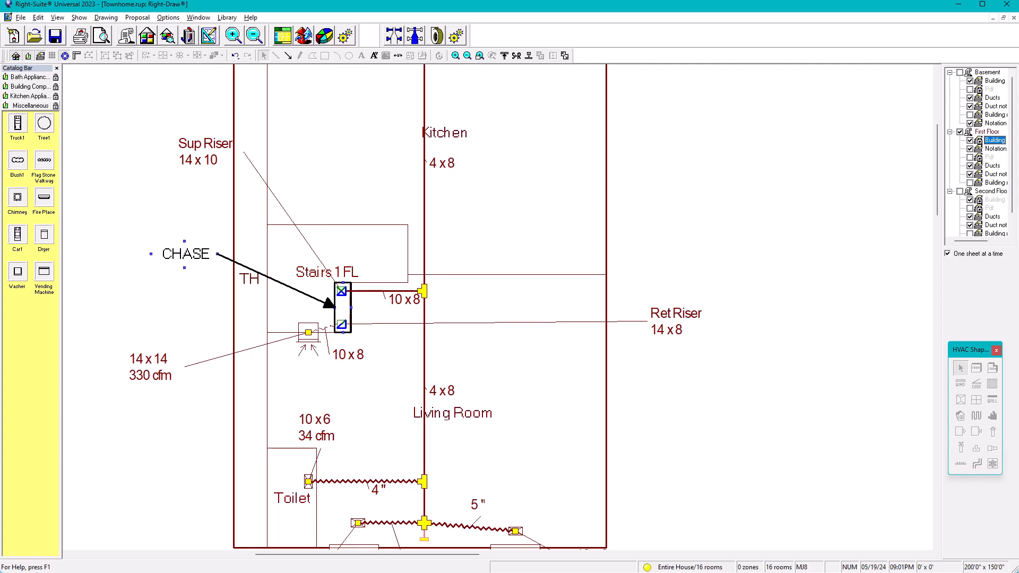
pyautogui.click(325, 328)
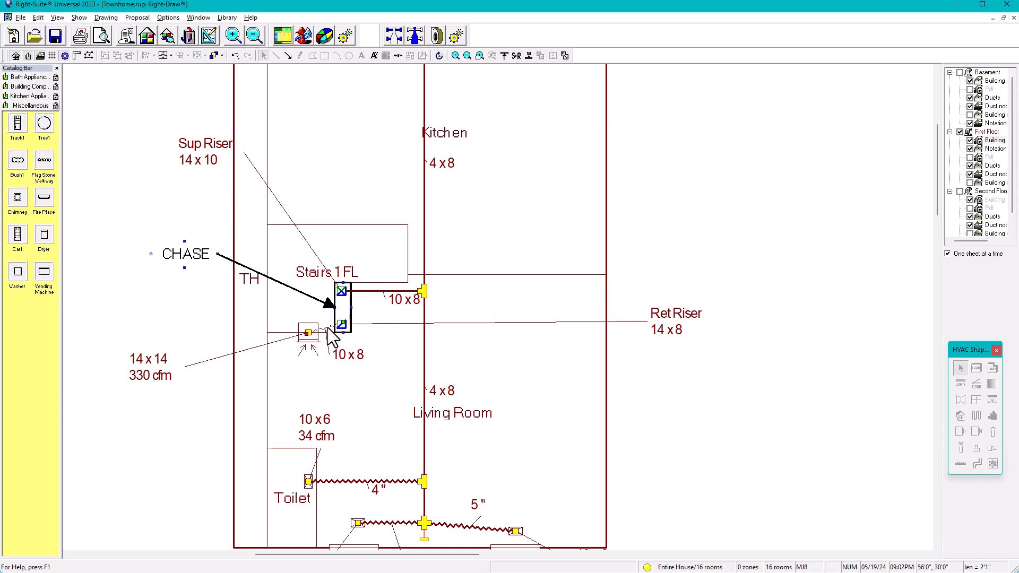
pyautogui.doubleClick(327, 328)
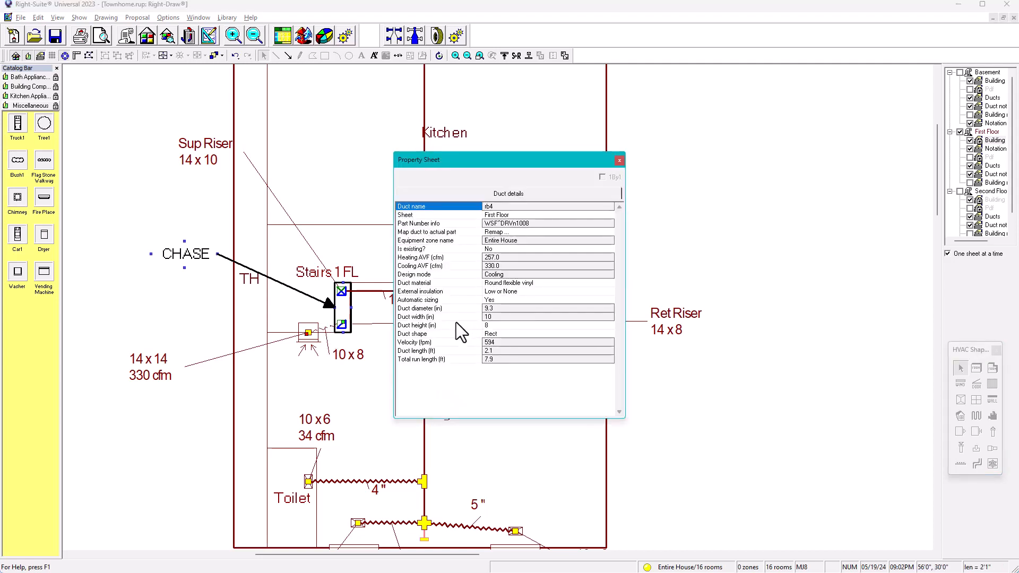
pyautogui.click(488, 325)
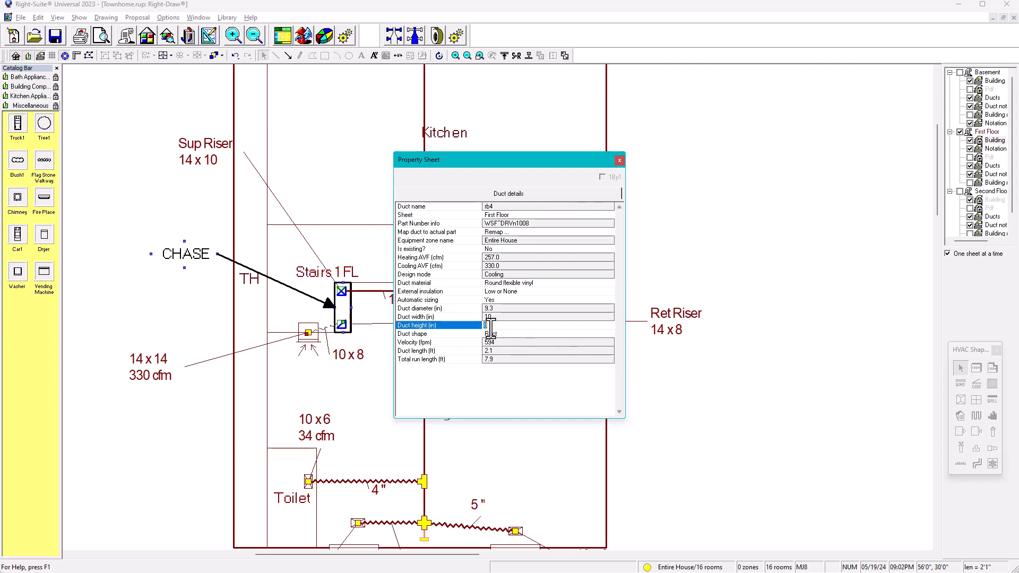
pyautogui.write('0')
pyautogui.press('Return')
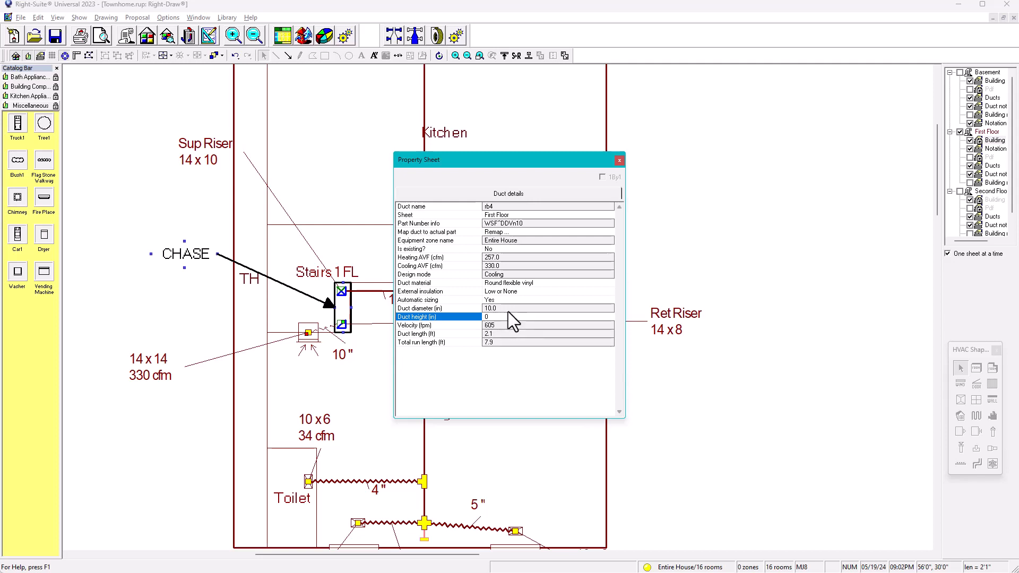
pyautogui.moveTo(507, 154); pyautogui.dragTo(617, 121)
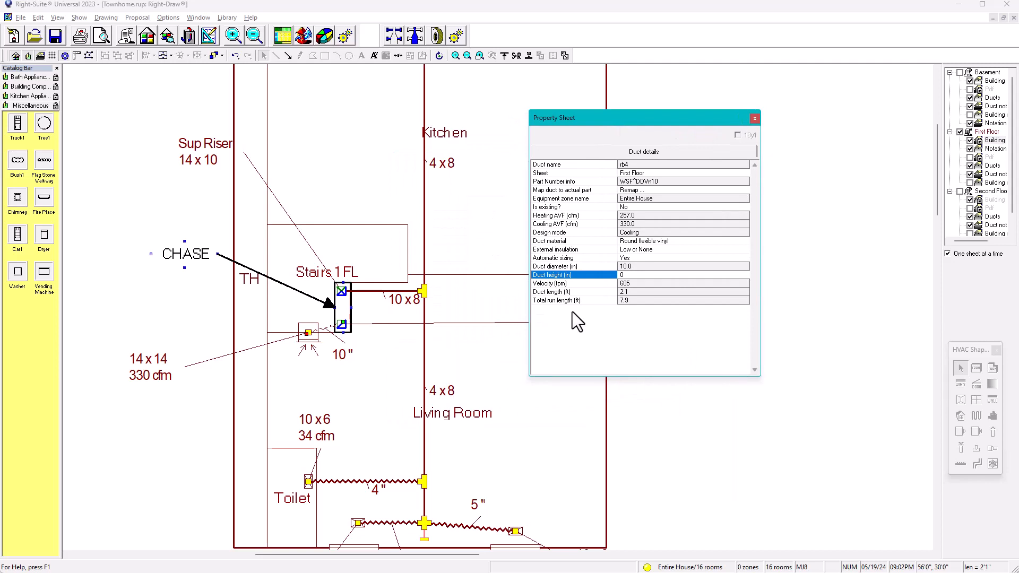
pyautogui.click(755, 118)
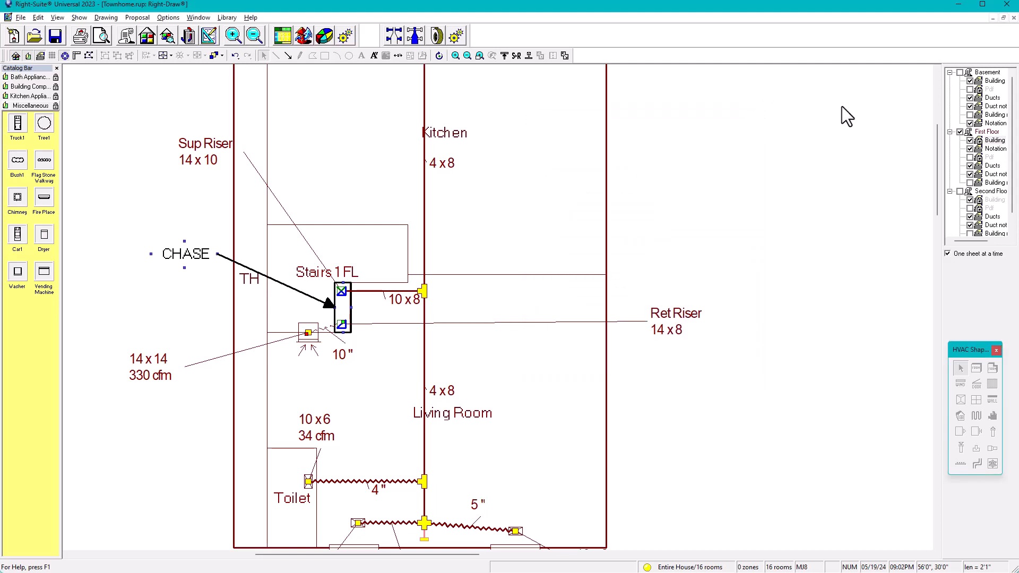
# Step: On the Basement sheet, make the duct between the Ret Riser and the 14 x 14 return grille round by setting its height to 0
pyautogui.click(988, 83)
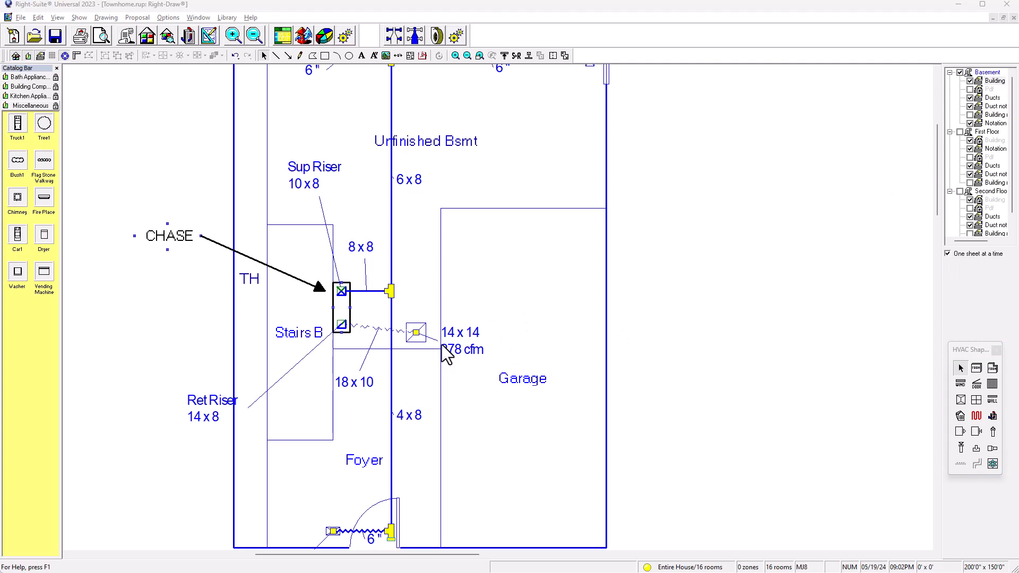
pyautogui.click(398, 341)
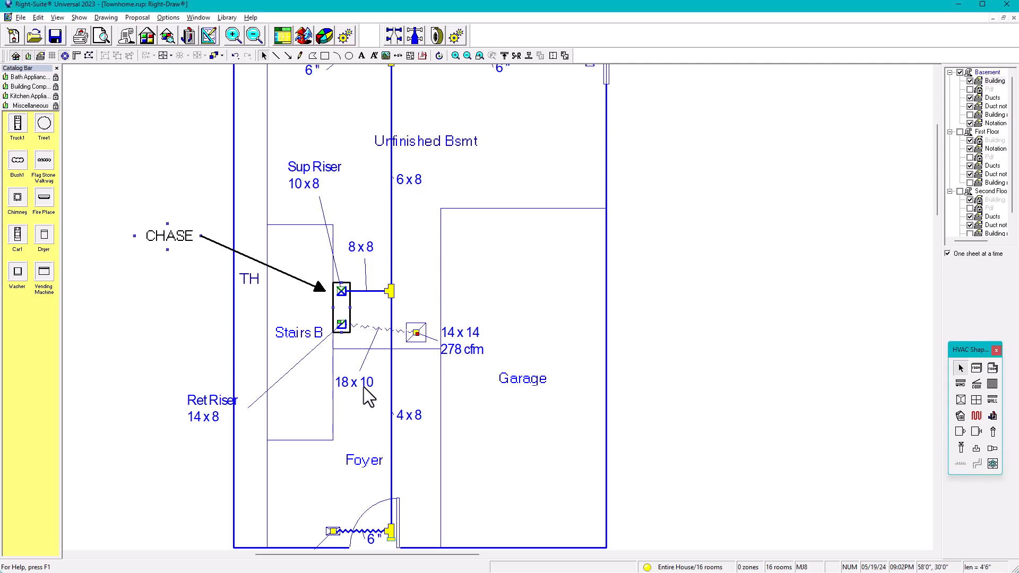
pyautogui.doubleClick(388, 330)
pyautogui.click(491, 326)
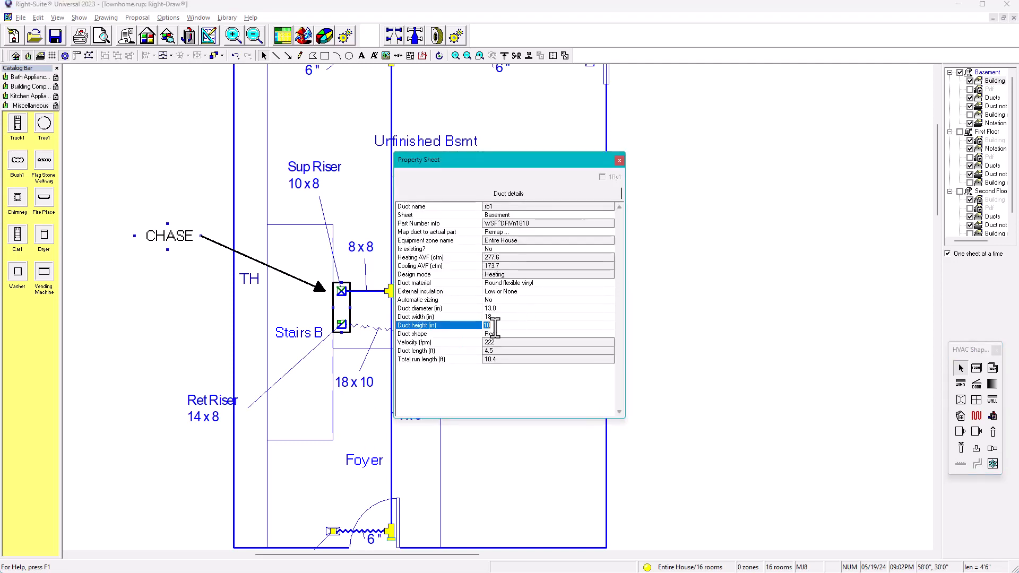
pyautogui.write('0')
pyautogui.click(486, 317)
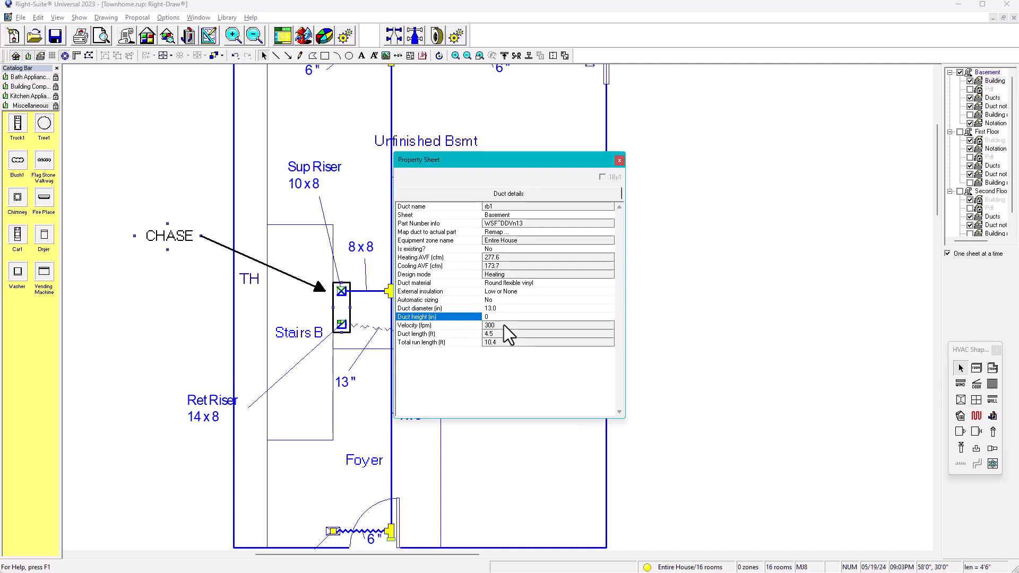
# Step: Set the Basement return duct's diameter to 10 inches, try 8 inches, restore 10 inches, and close its properties
pyautogui.click(498, 309)
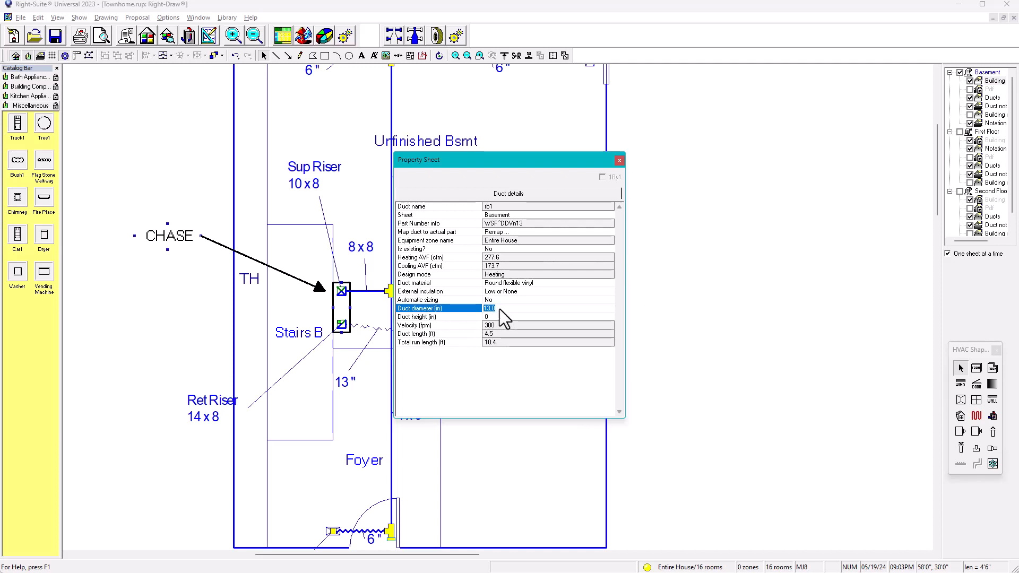
pyautogui.write('10.0')
pyautogui.press('Return')
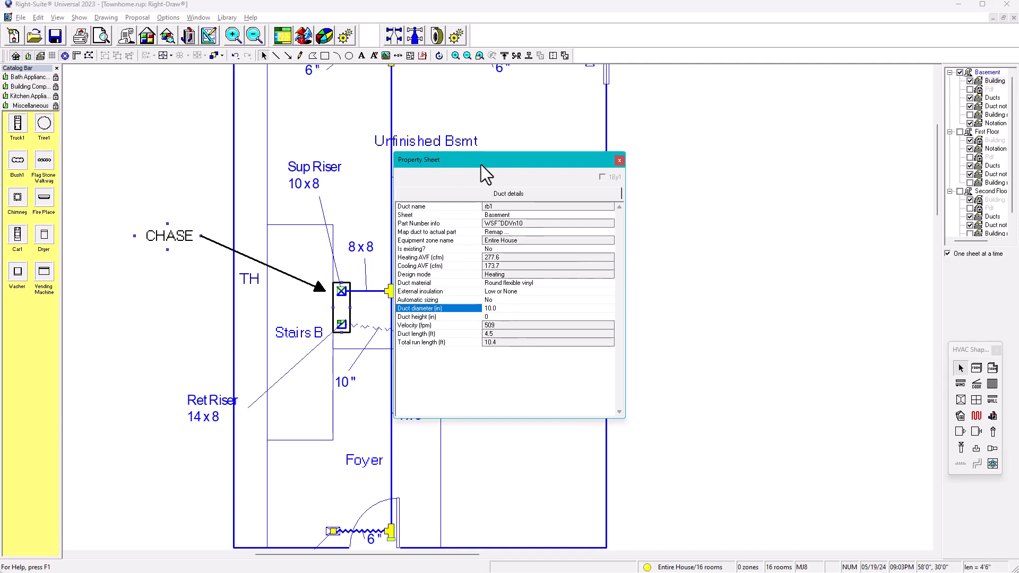
pyautogui.moveTo(481, 165); pyautogui.dragTo(610, 143)
pyautogui.click(629, 288)
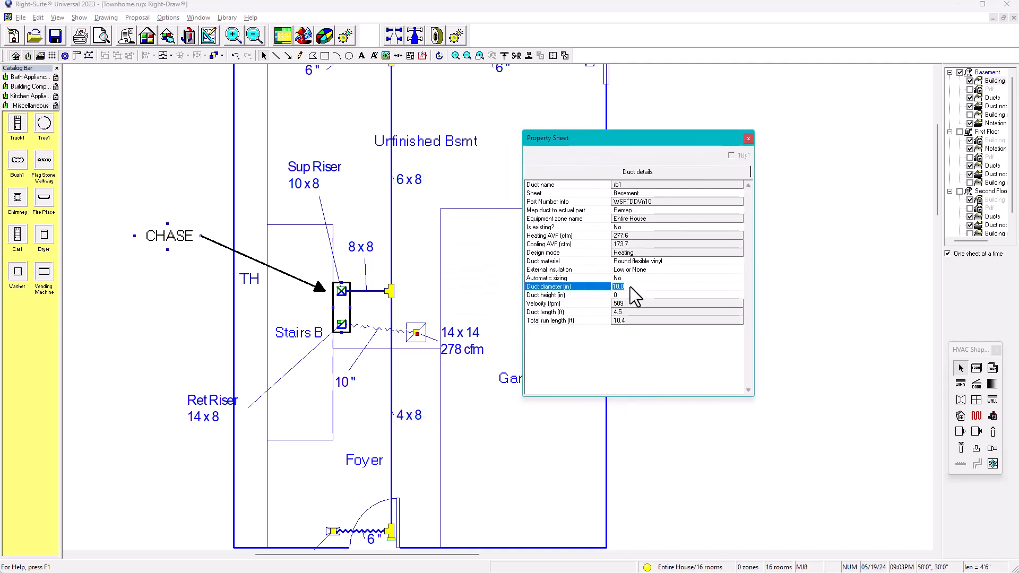
pyautogui.write('8')
pyautogui.press('Return')
pyautogui.click(626, 287)
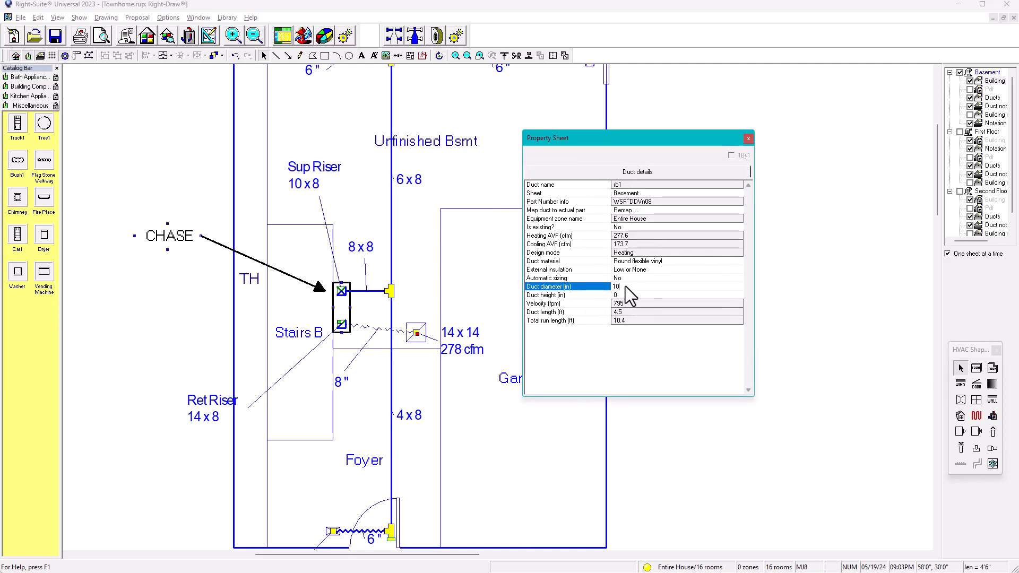
pyautogui.write('10')
pyautogui.press('Return')
pyautogui.click(748, 139)
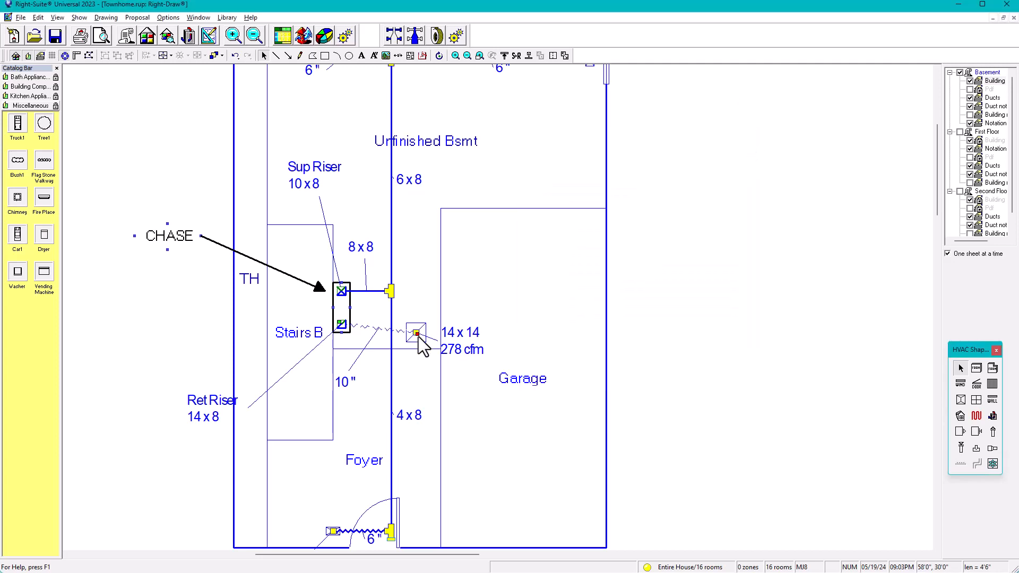
# Step: Compare the finished return duct layouts on the Basement, First Floor and Second Floor sheets
pyautogui.scroll(-2, 418, 337)
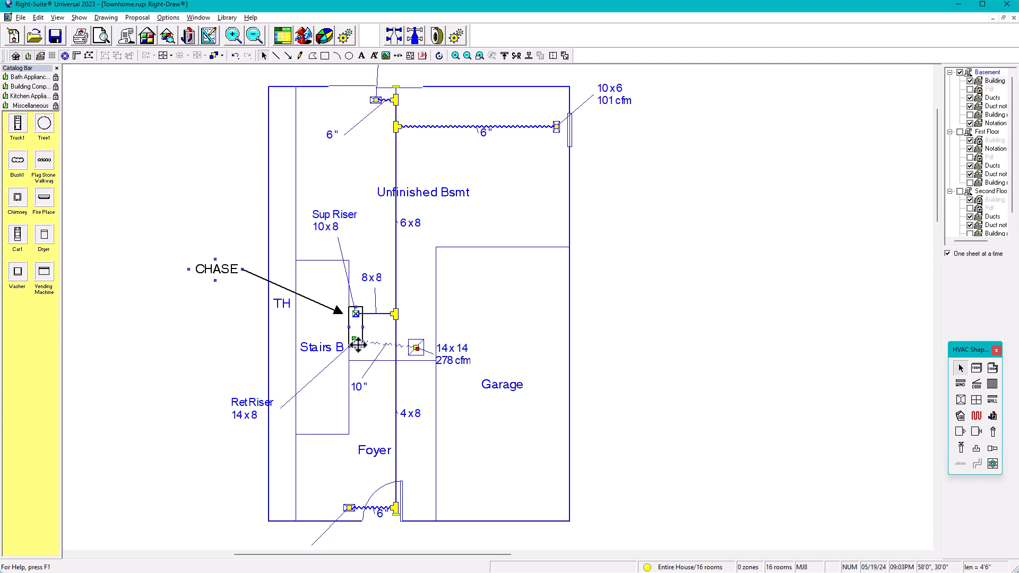
pyautogui.click(986, 132)
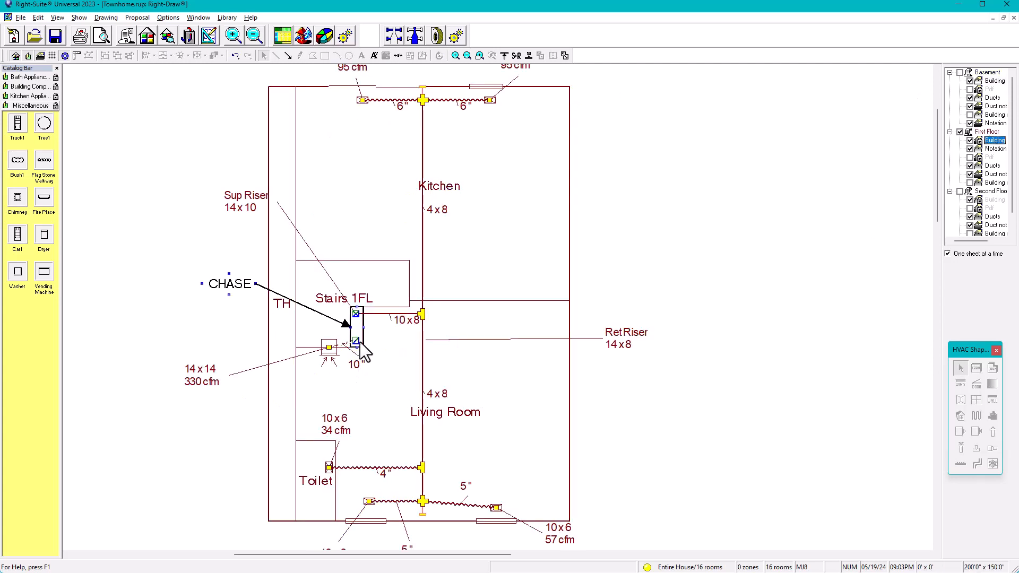
pyautogui.click(990, 191)
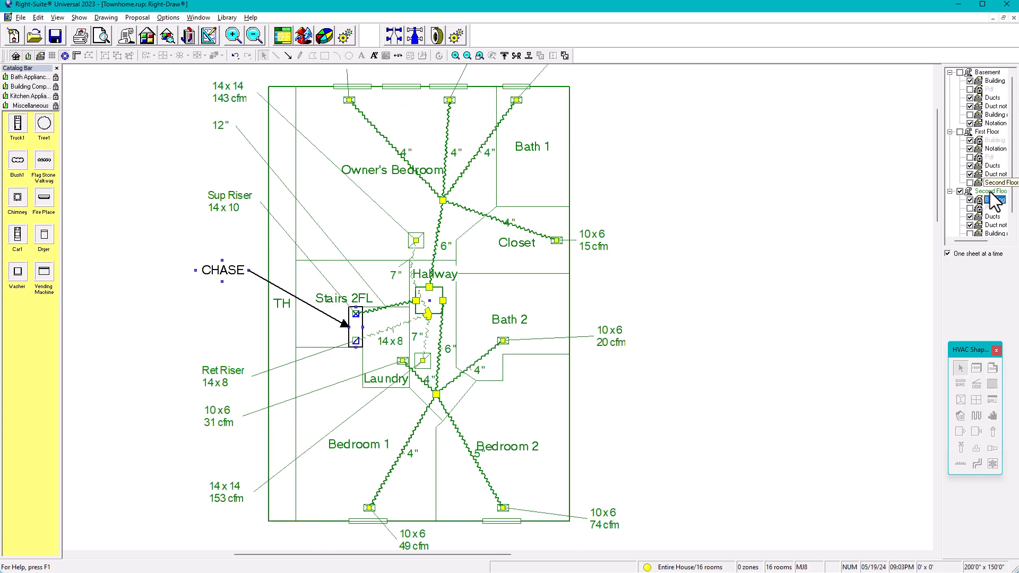